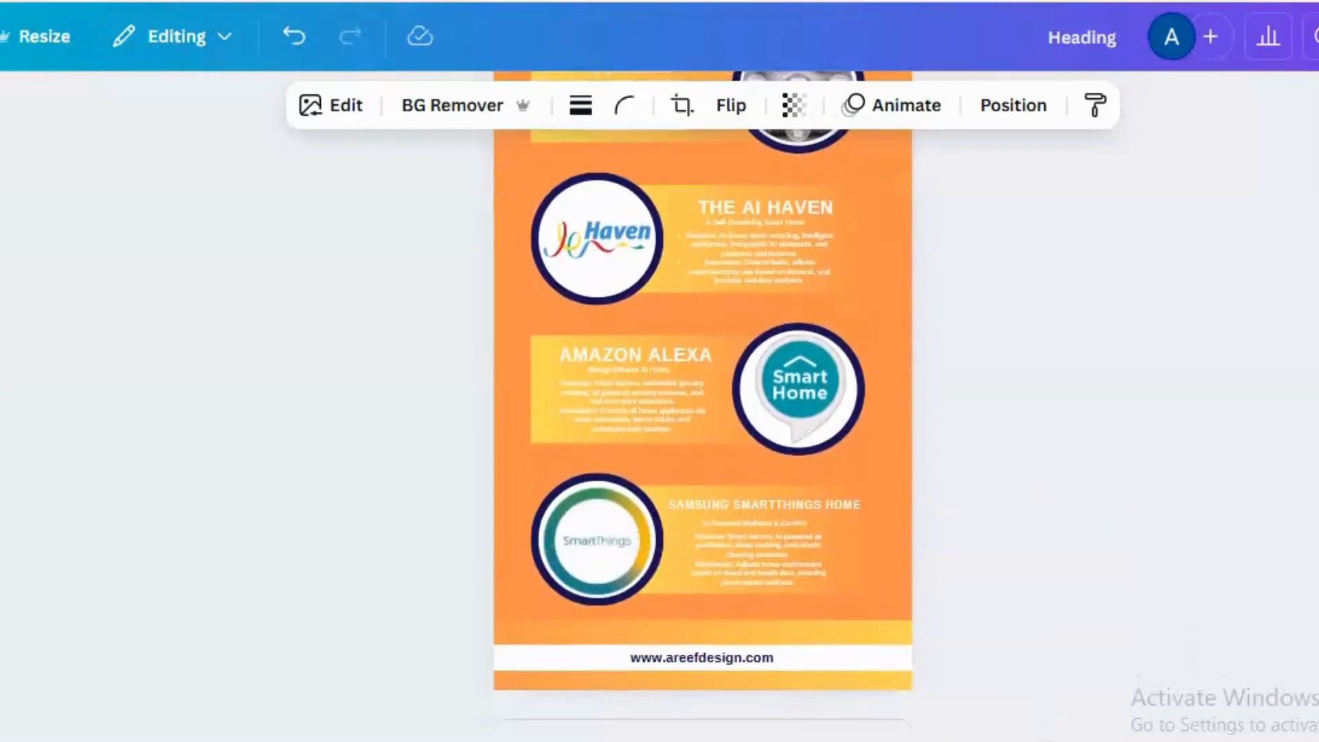
scroll(703, 398, "up", 3)
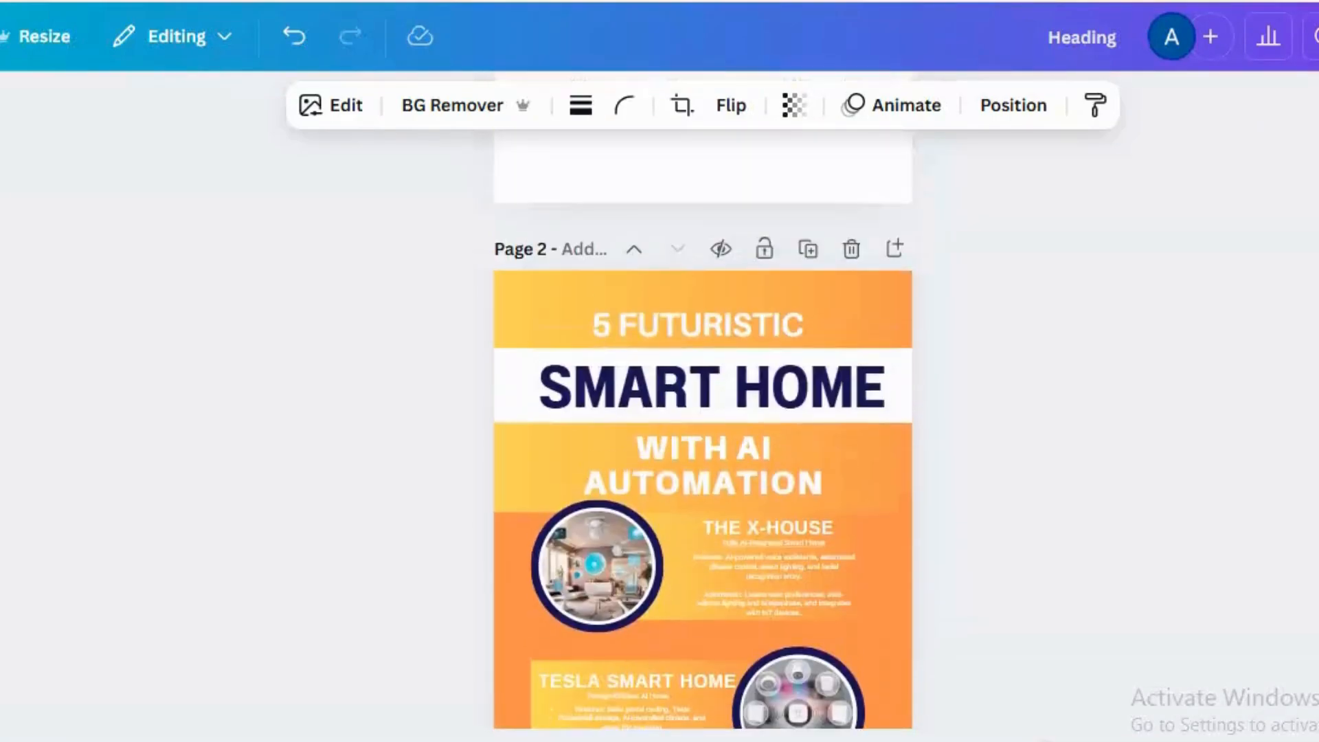
scroll(703, 432, "down", 2)
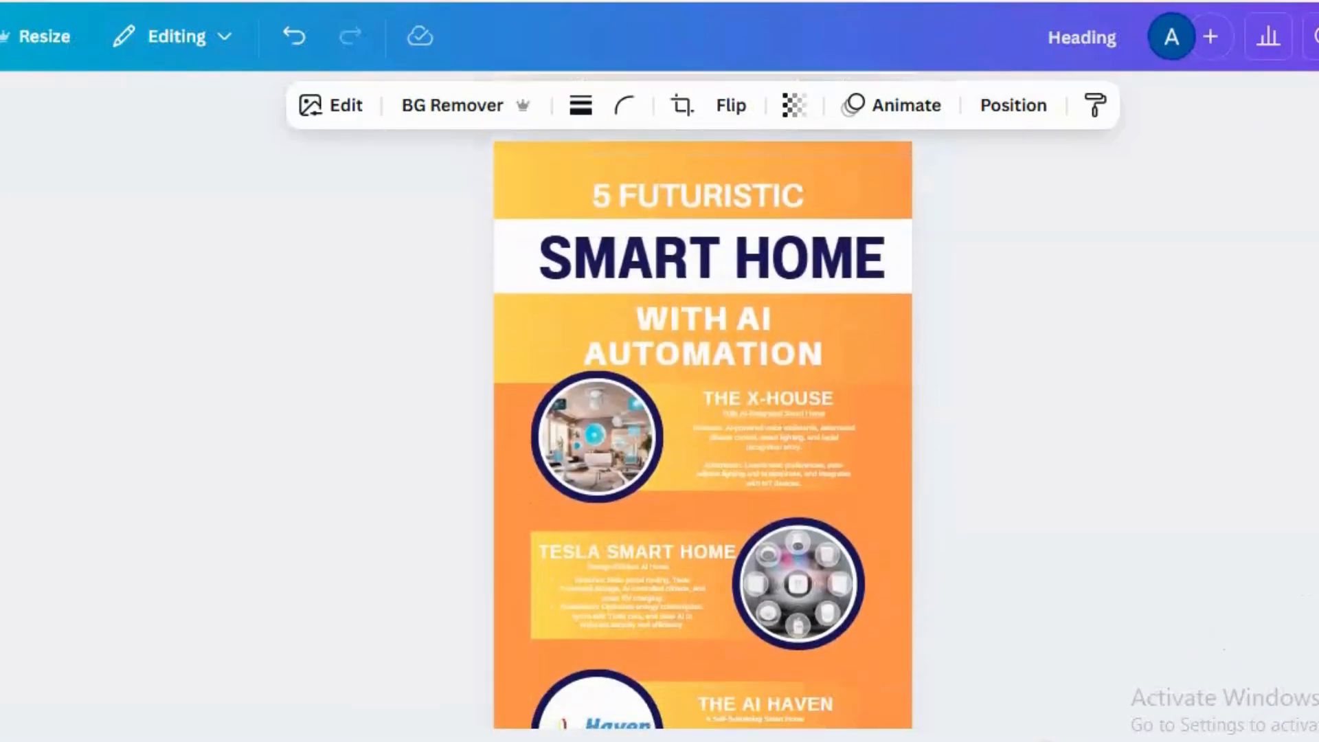
scroll(703, 400, "down", 1)
scroll(703, 428, "down", 3)
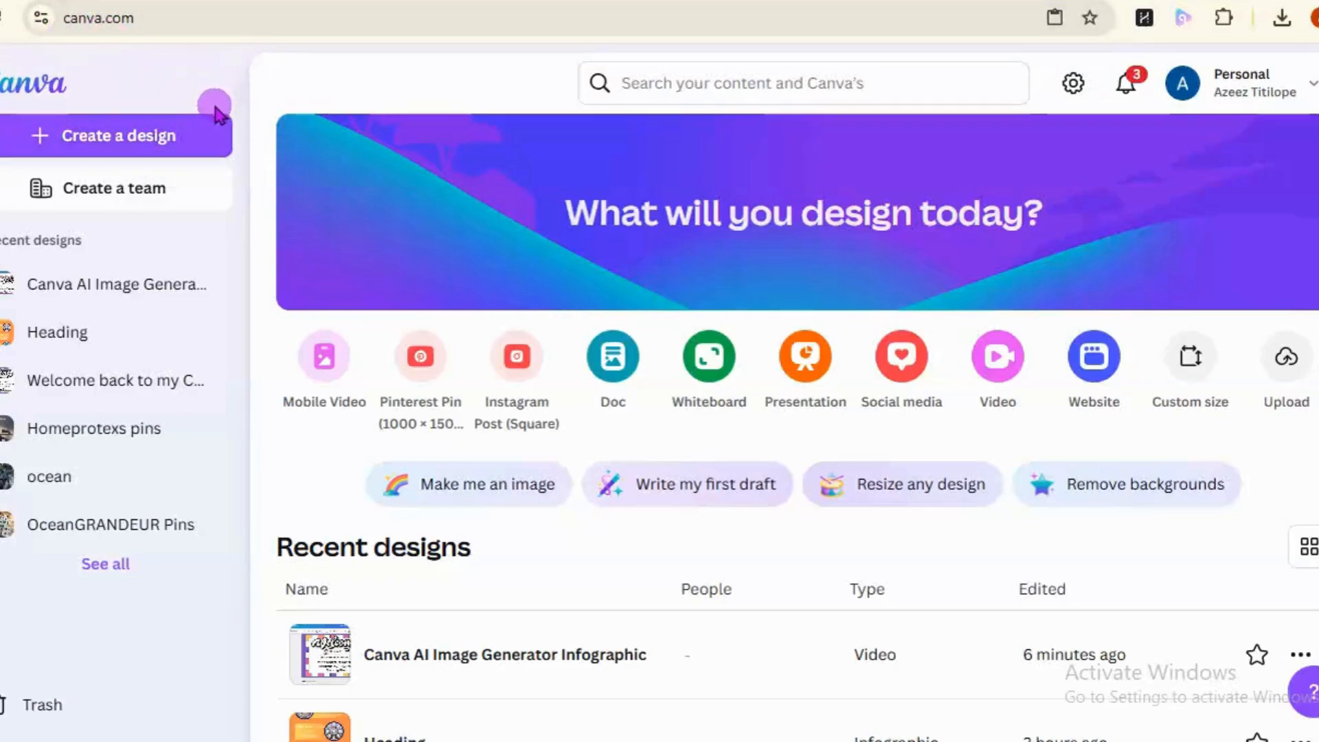
- Create a new blank Infographic design of 800 × 2000 px, searching the design types for "info"
left_click(170, 140)
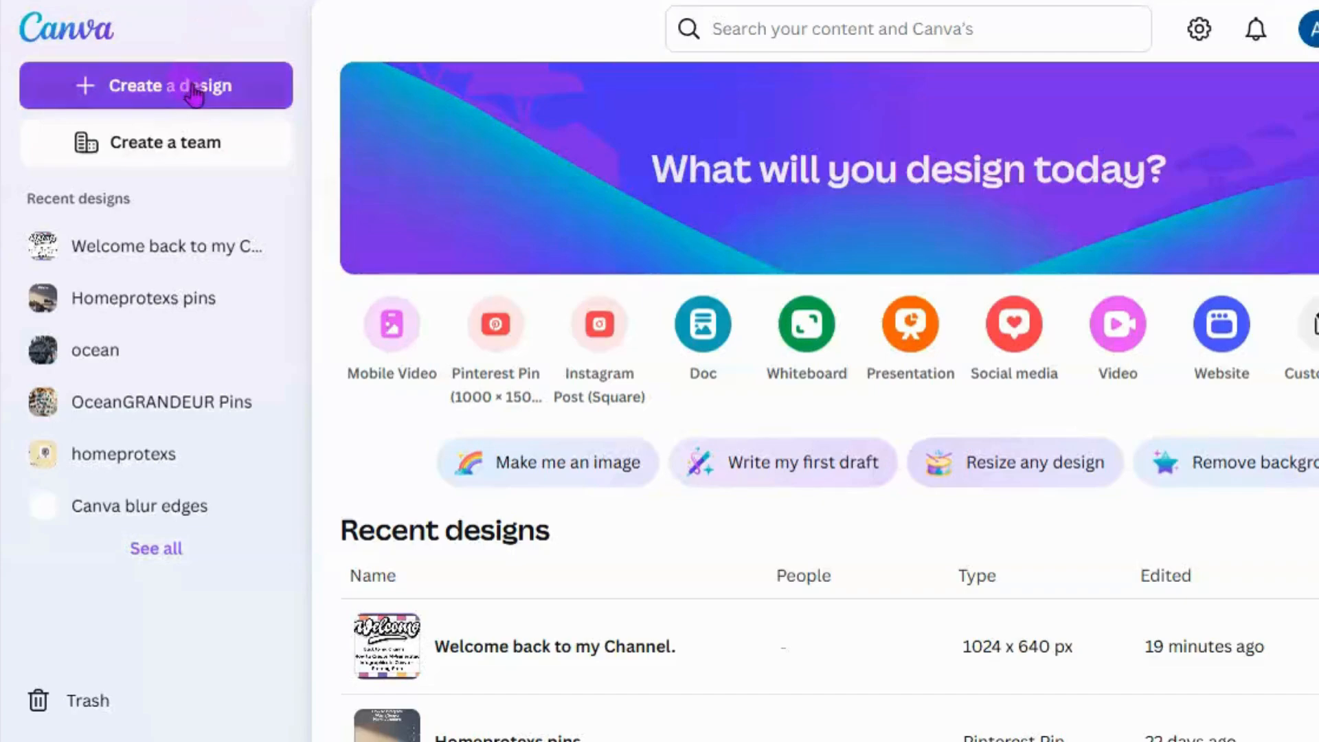
left_click(196, 88)
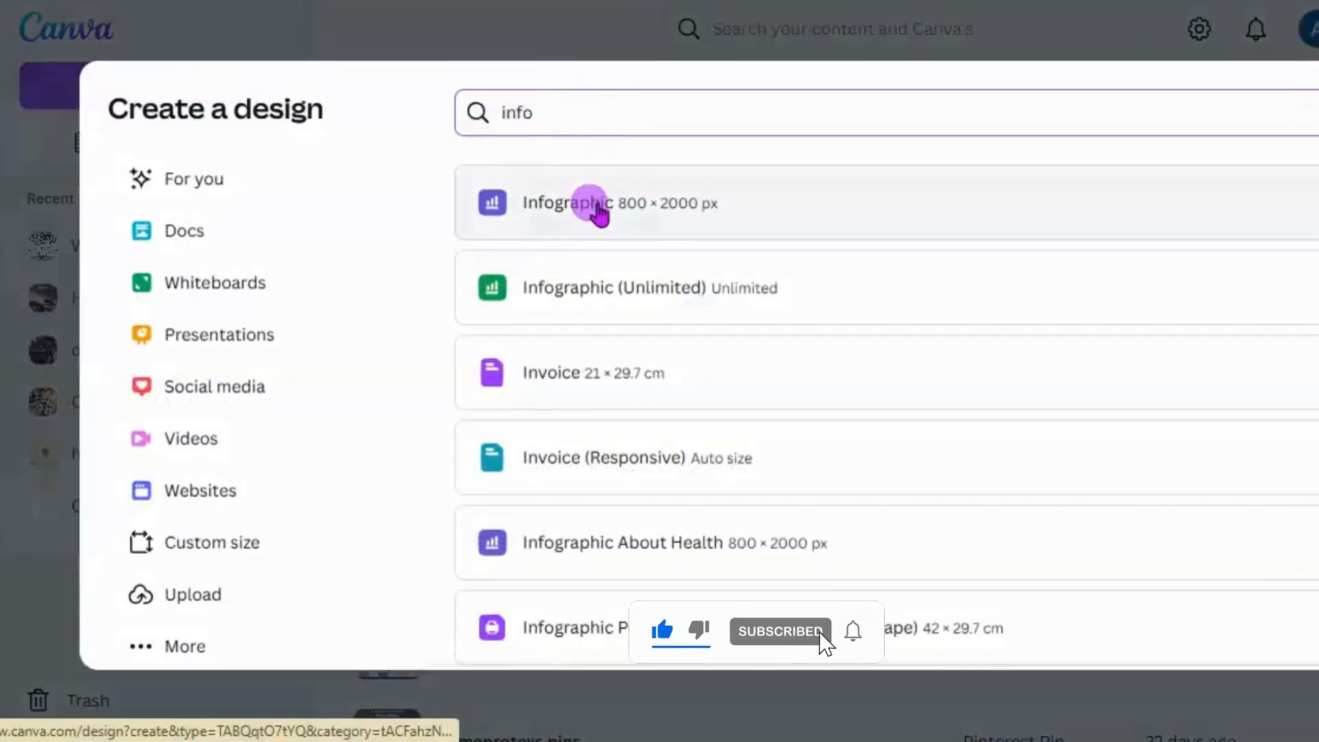
left_click(599, 209)
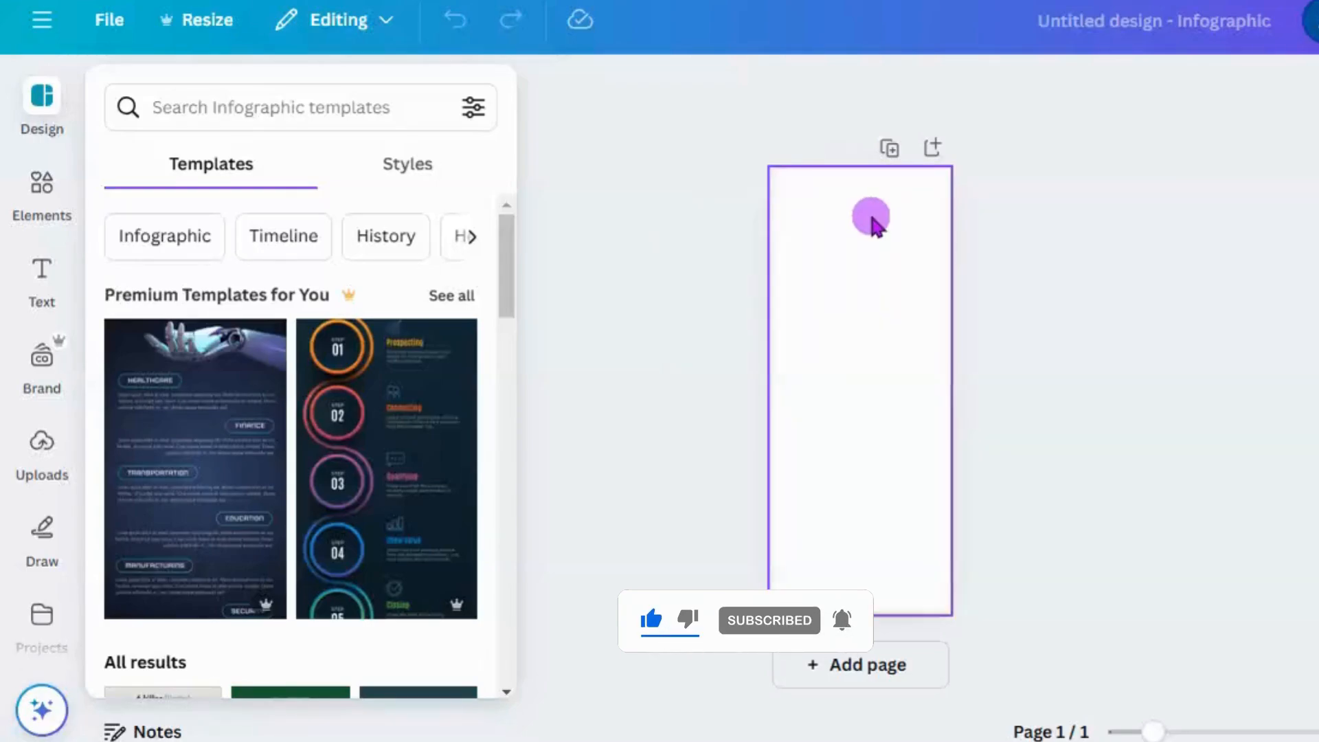
left_click(862, 256)
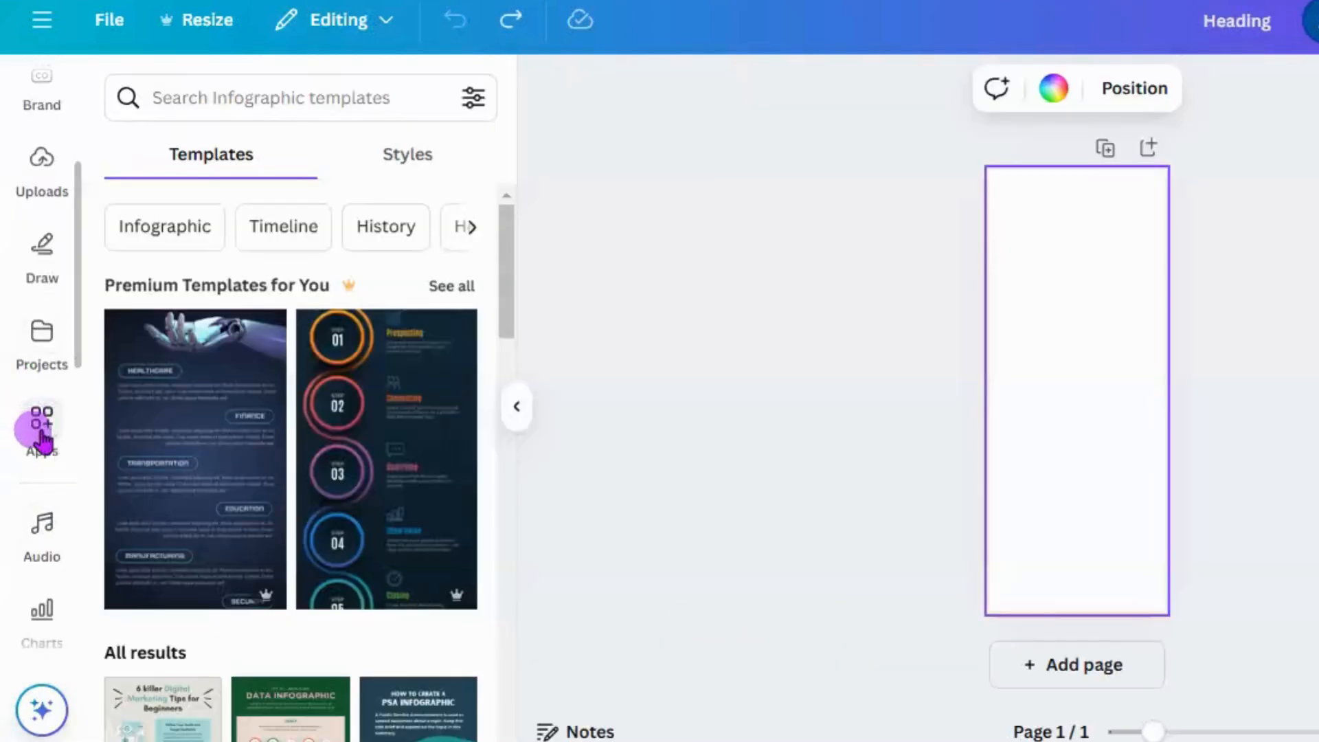
- Generate an image in the AI Image Gen app from the prompt "Futuristic smart home with AI Automation"
left_click(41, 433)
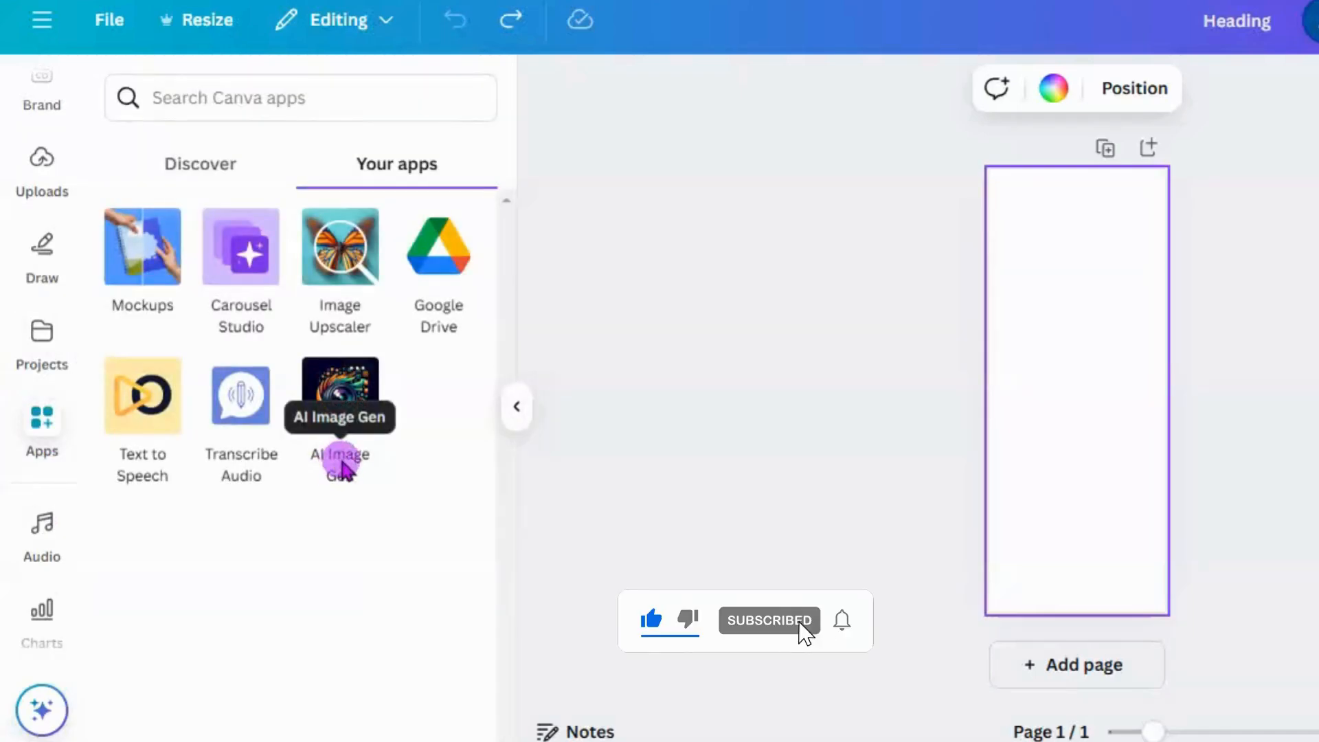
left_click(347, 412)
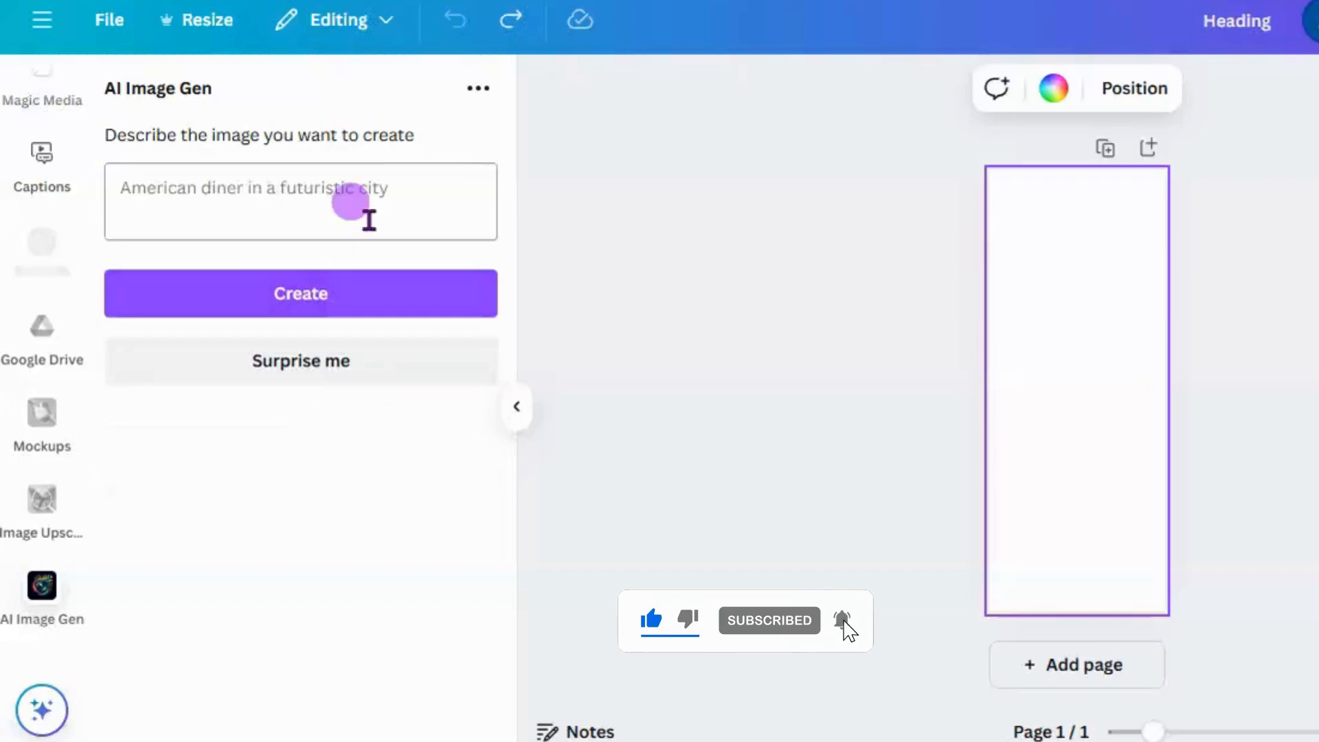
left_click(373, 192)
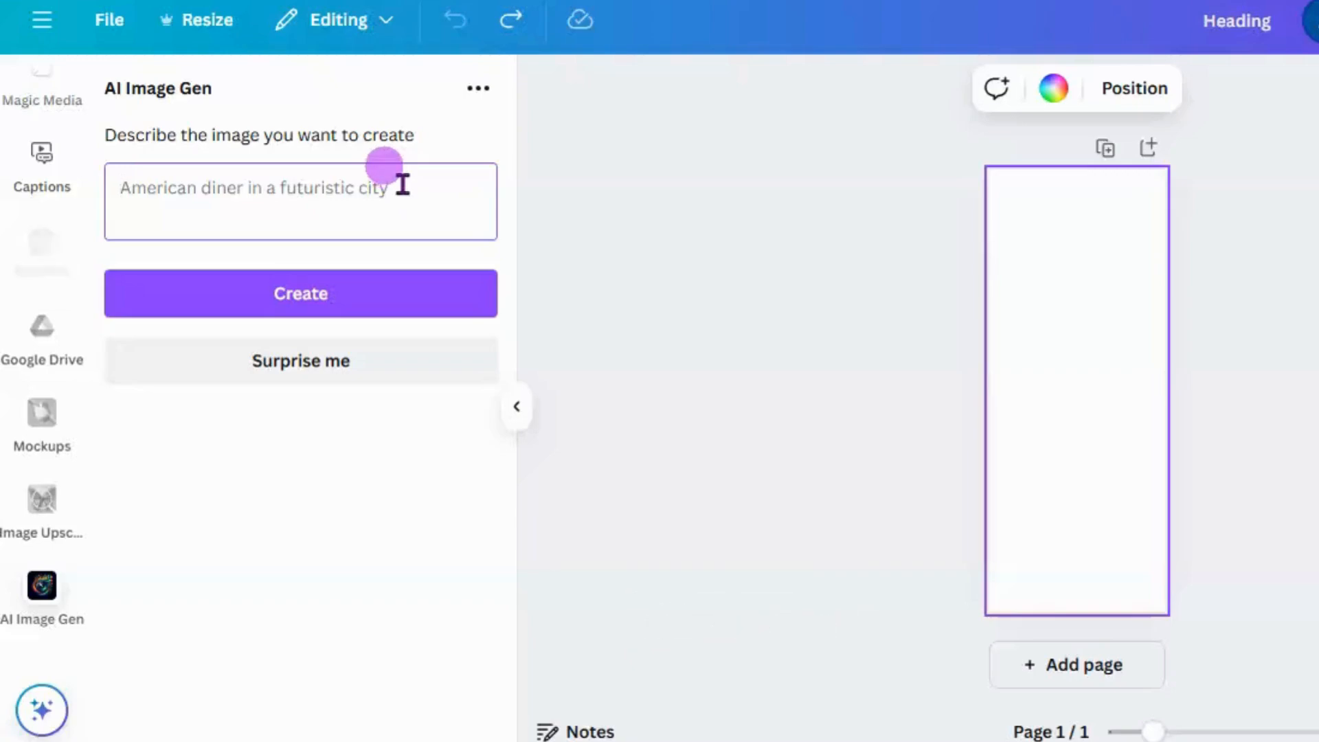
type("Futuri")
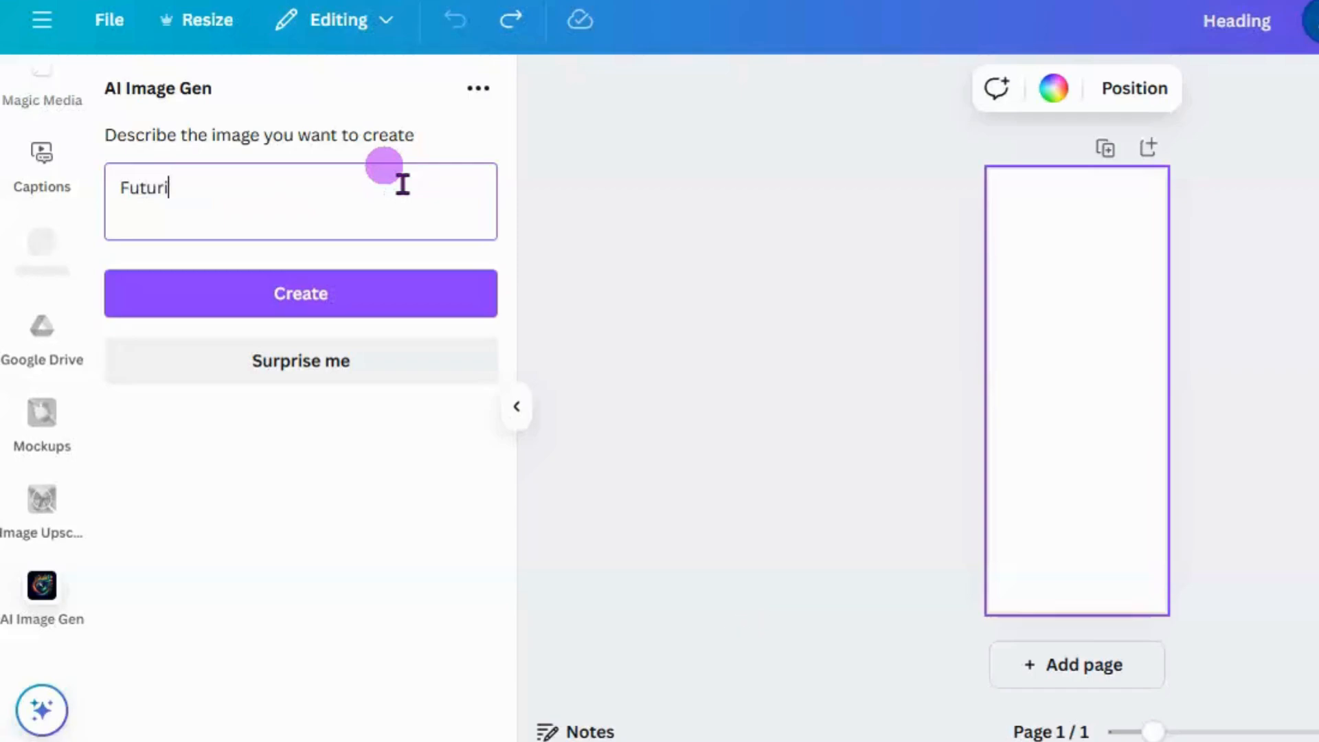
type("stic smart home with AI Automation")
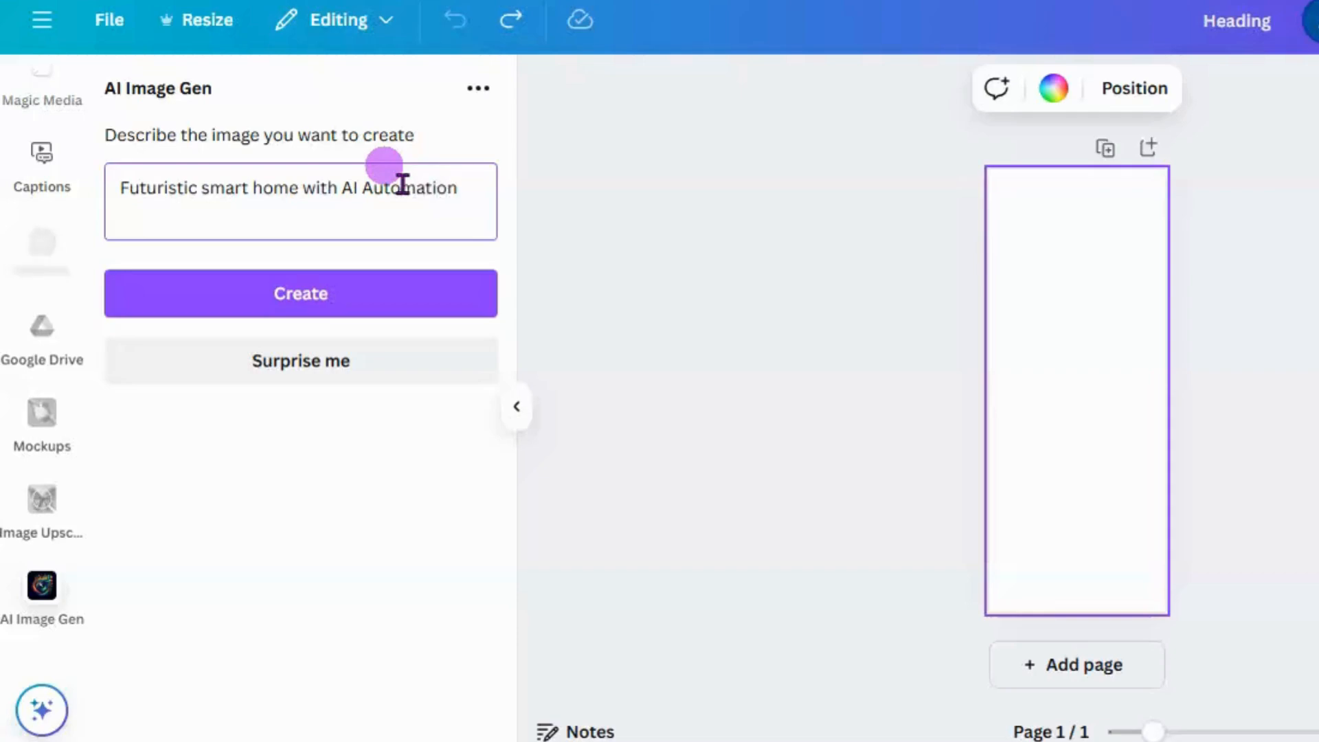
left_click(340, 304)
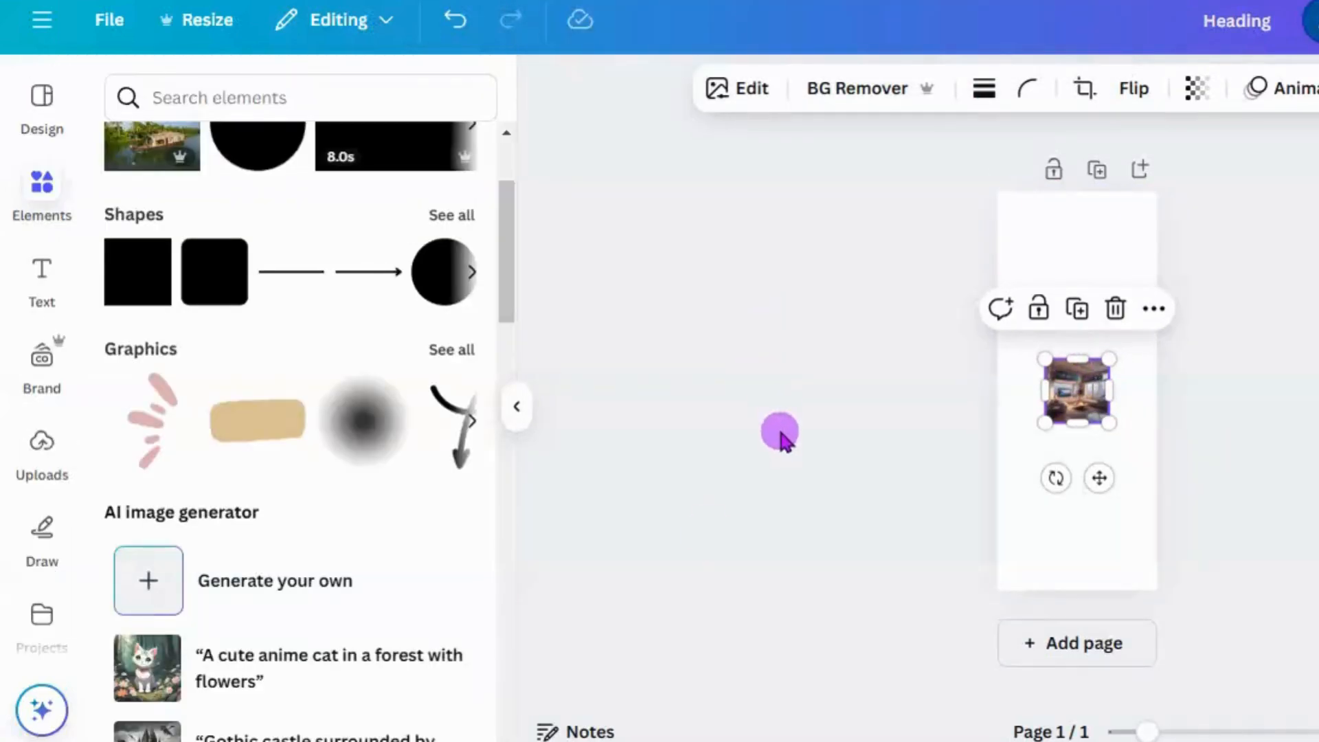
- Start an image of your own in the Magic Media generator with the prompt "A futuristic smart home with AI Automation"
left_click(46, 207)
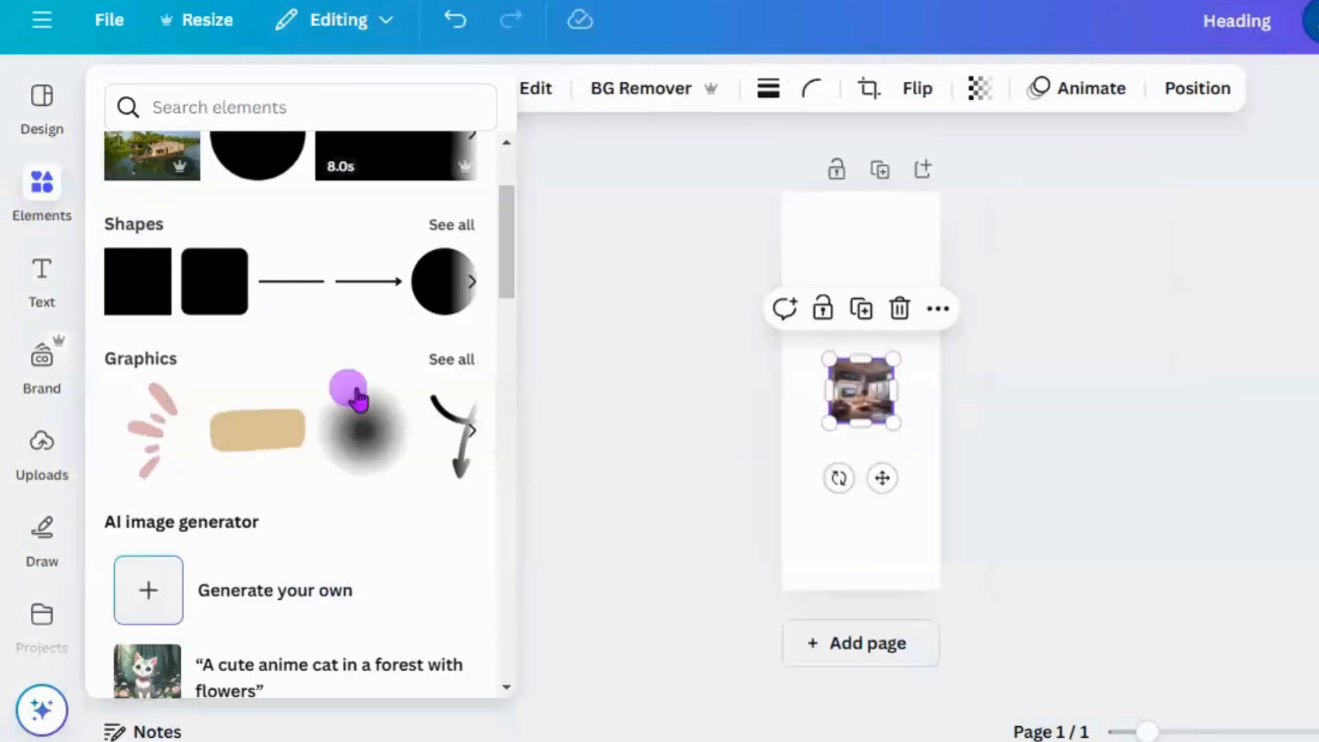
left_click_drag(511, 275, 506, 332)
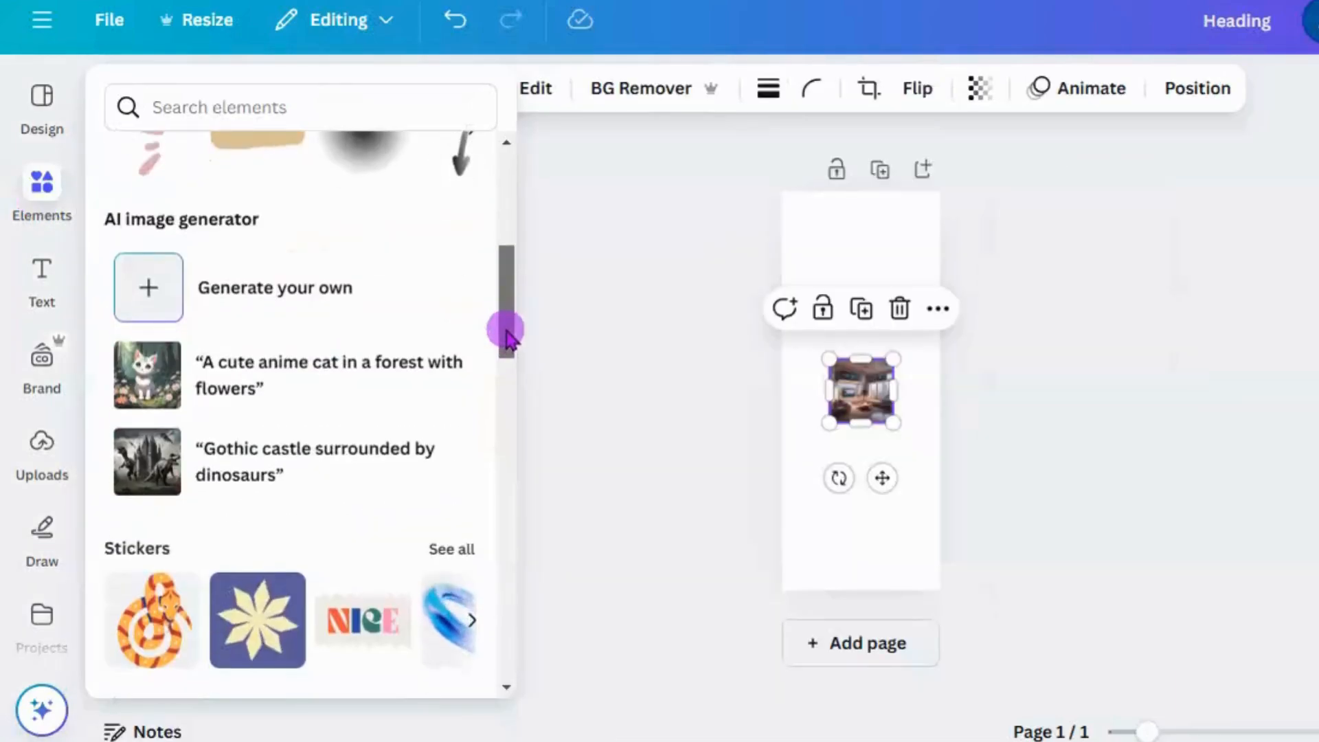
left_click(296, 290)
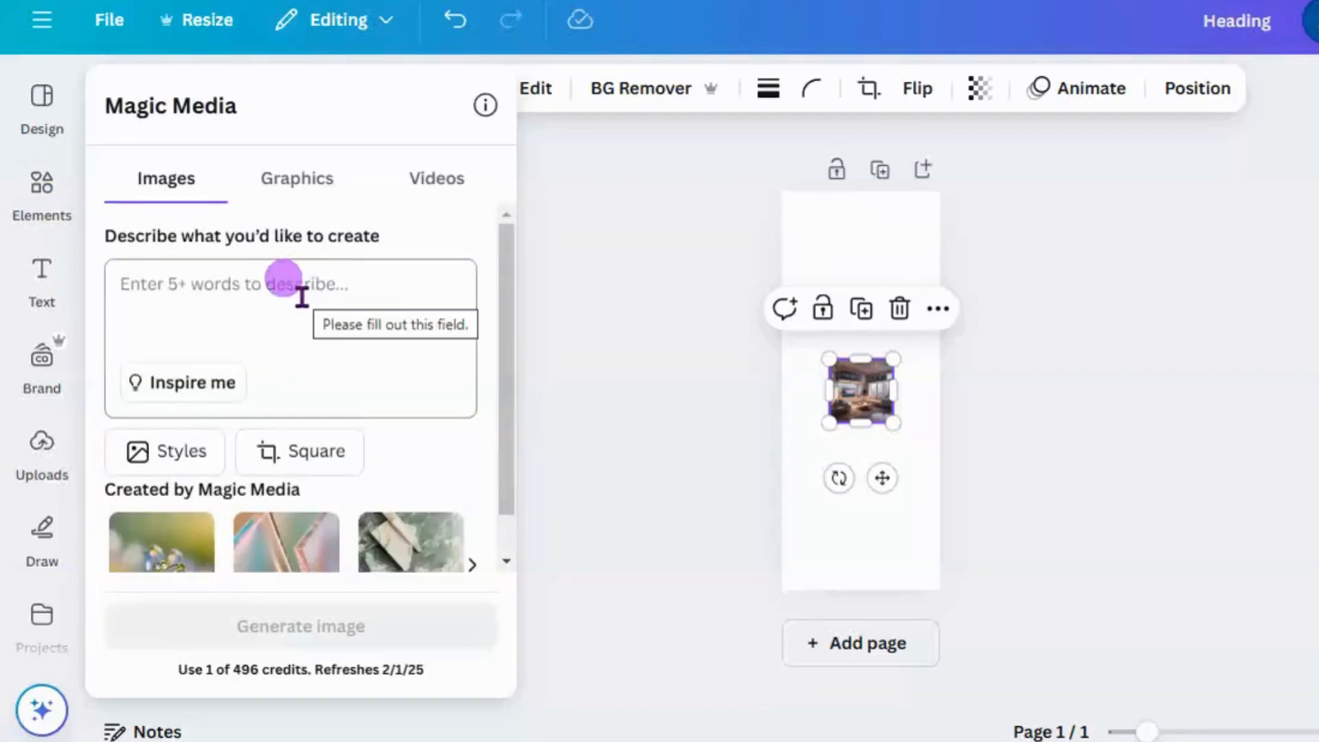
left_click_drag(507, 364, 504, 456)
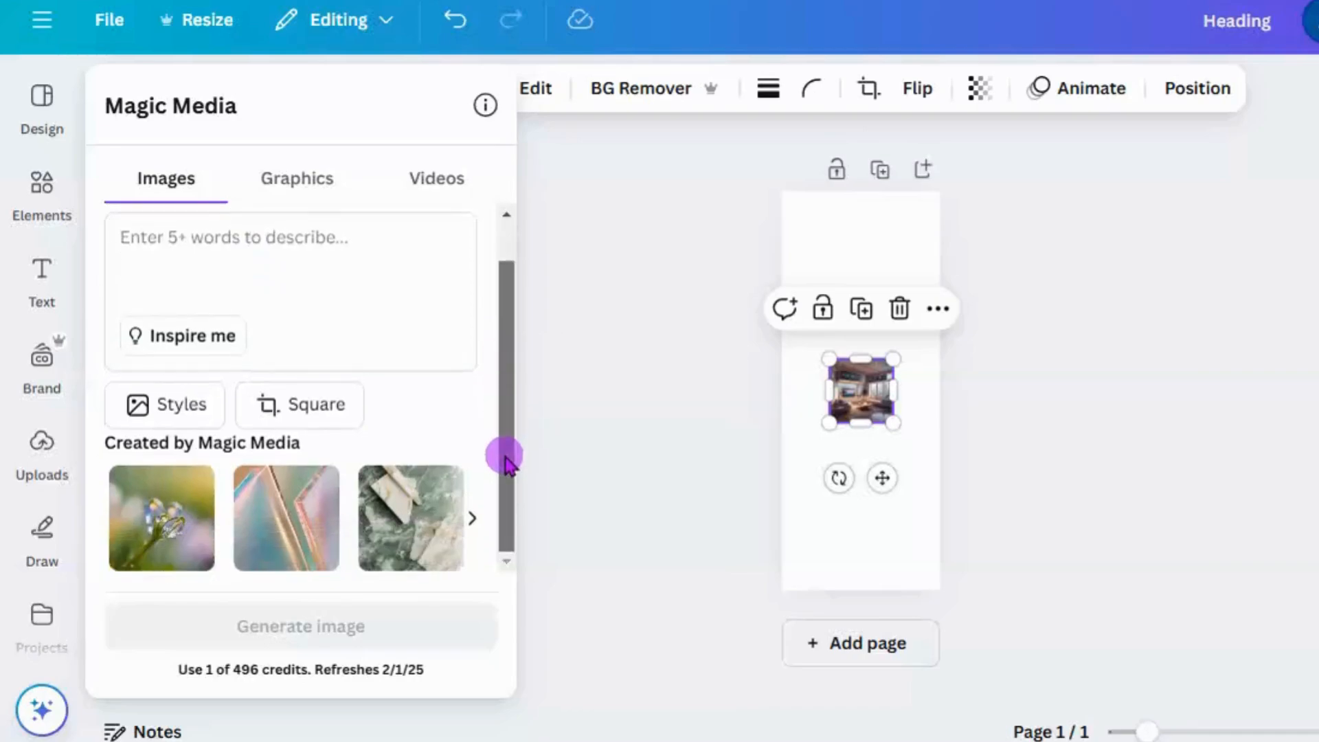
left_click(336, 262)
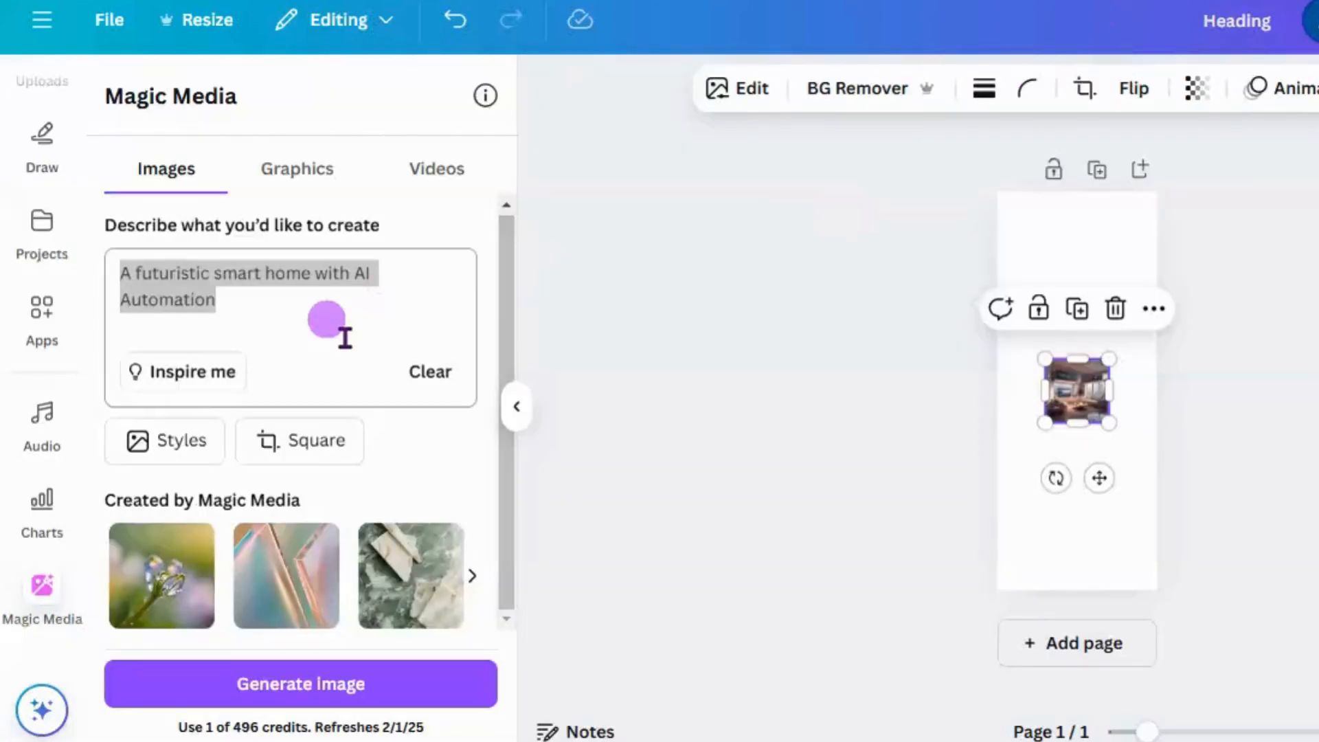
left_click(345, 335)
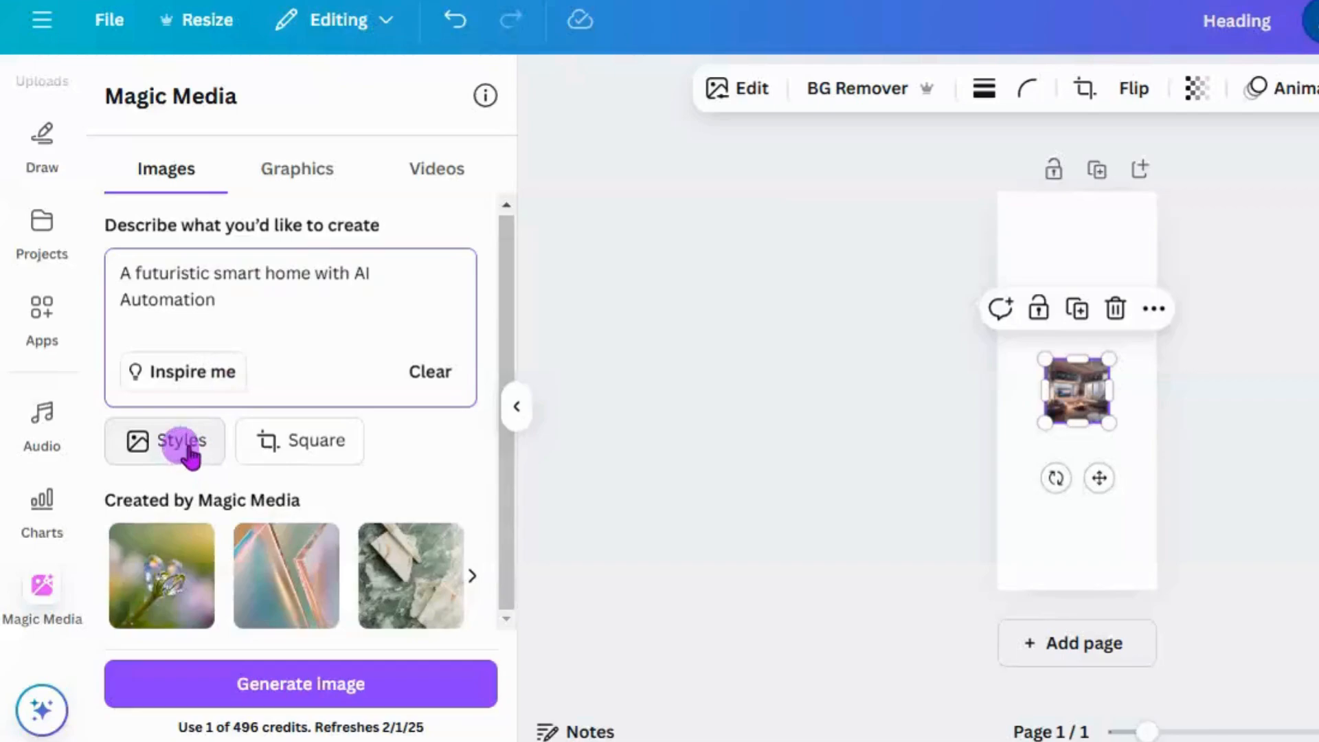
- Look through the Magic Media image styles and apply the Photo style from the Photography group
left_click(187, 450)
left_click(291, 317)
left_click(155, 268)
left_click(282, 271)
left_click(374, 342)
left_click_drag(504, 332, 489, 304)
left_click(284, 221)
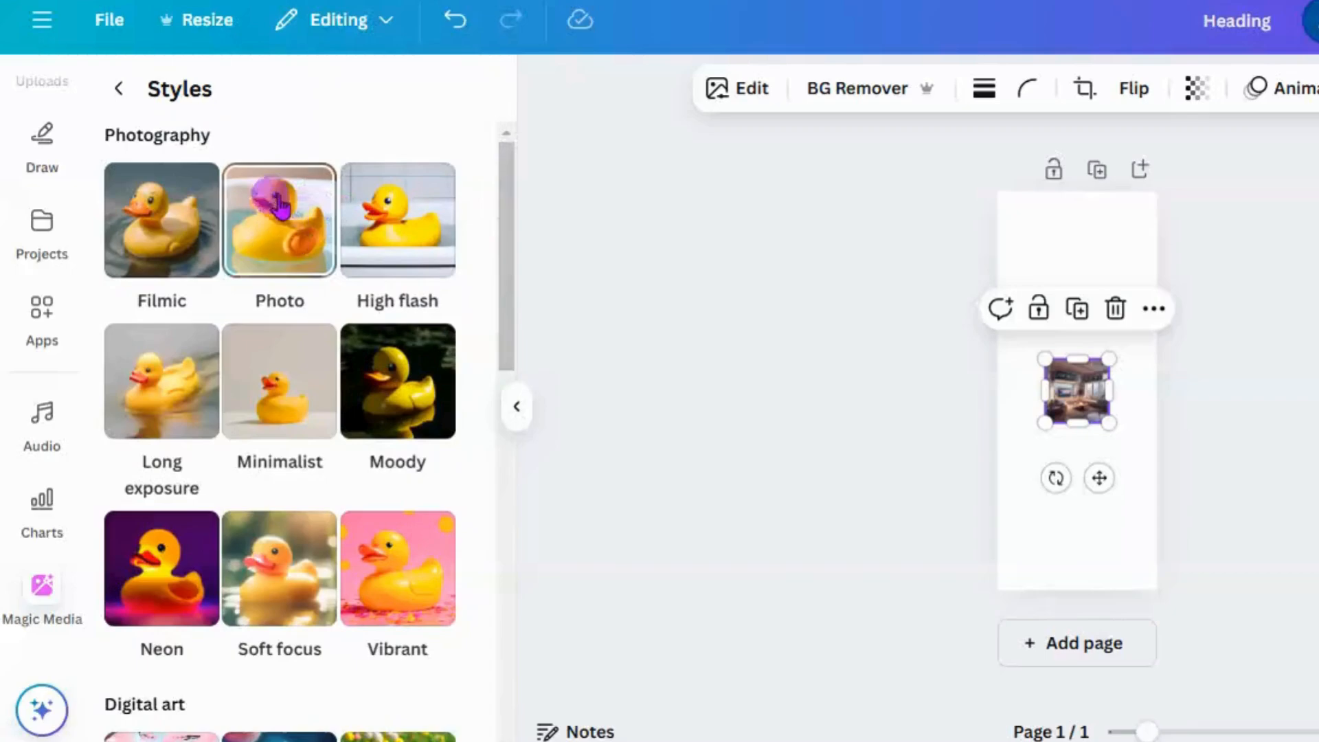
left_click(274, 257)
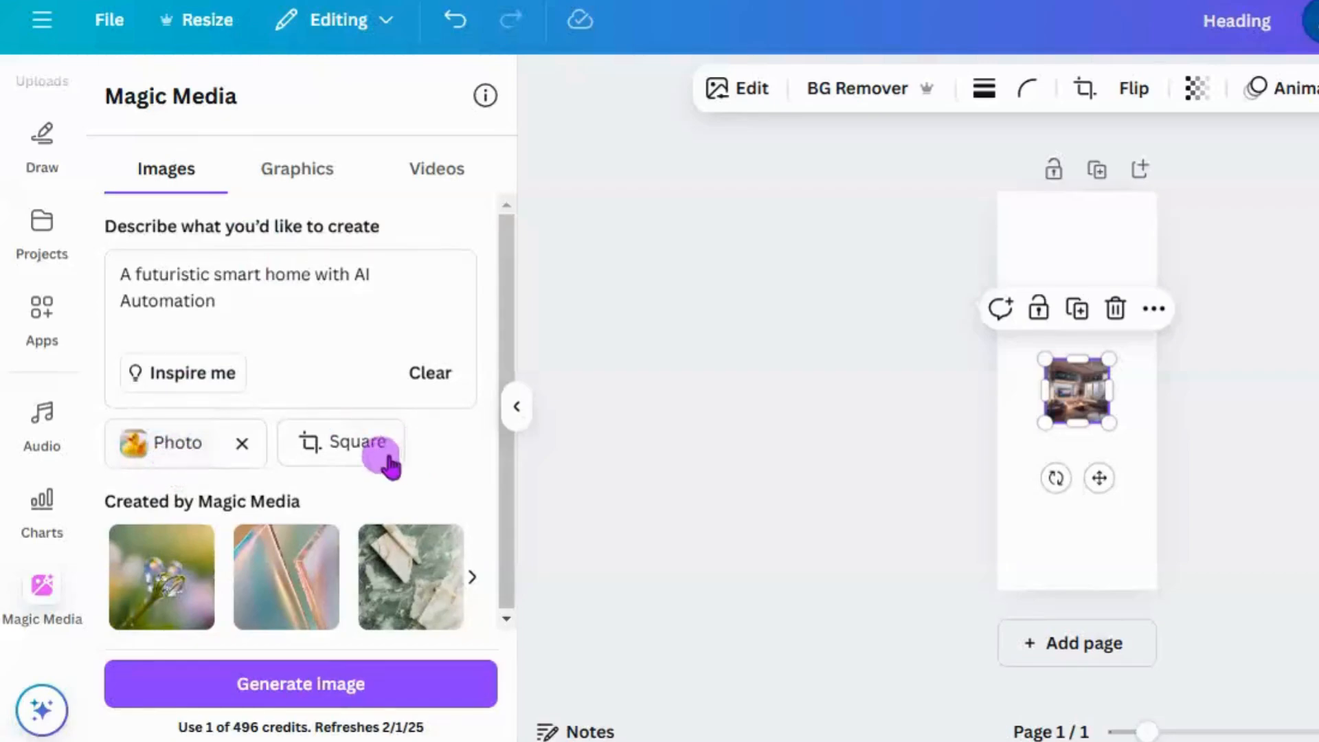
- Keep the Square layout for the Magic Media image and generate the results
left_click(349, 446)
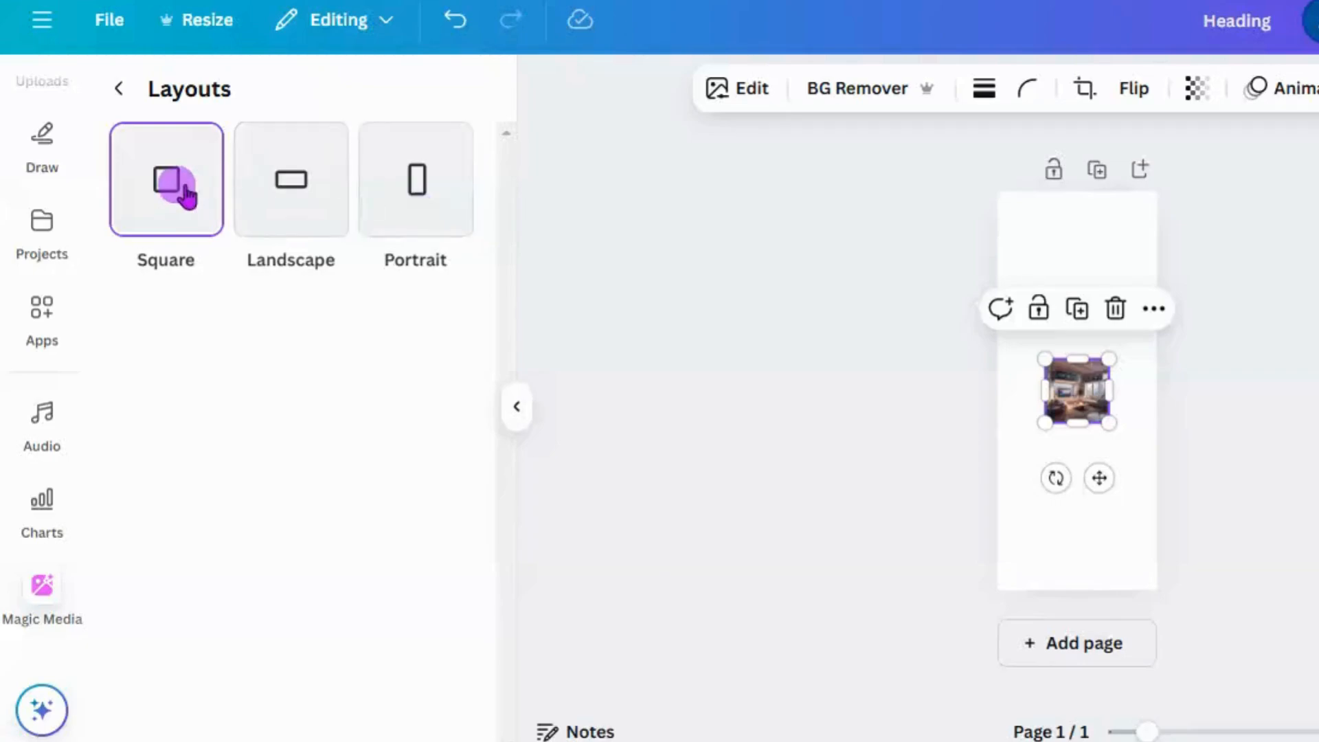
left_click(118, 89)
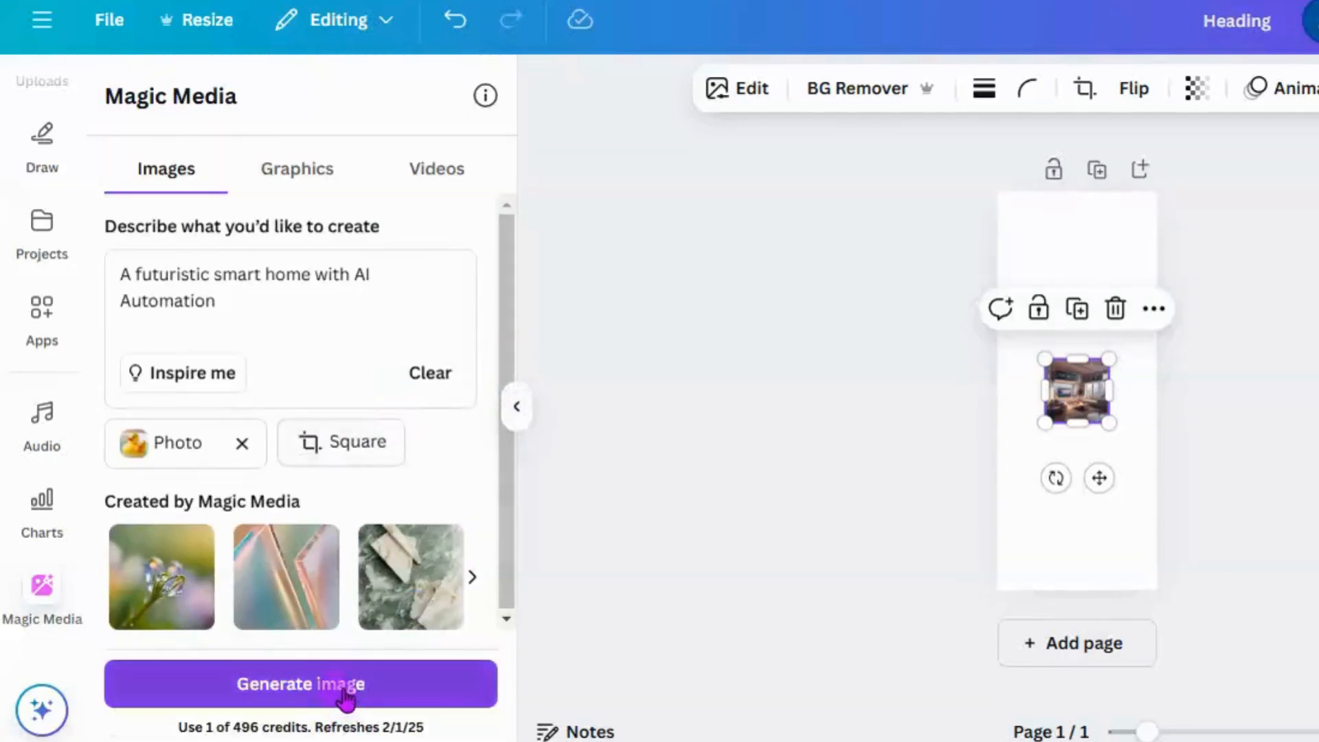
left_click(342, 694)
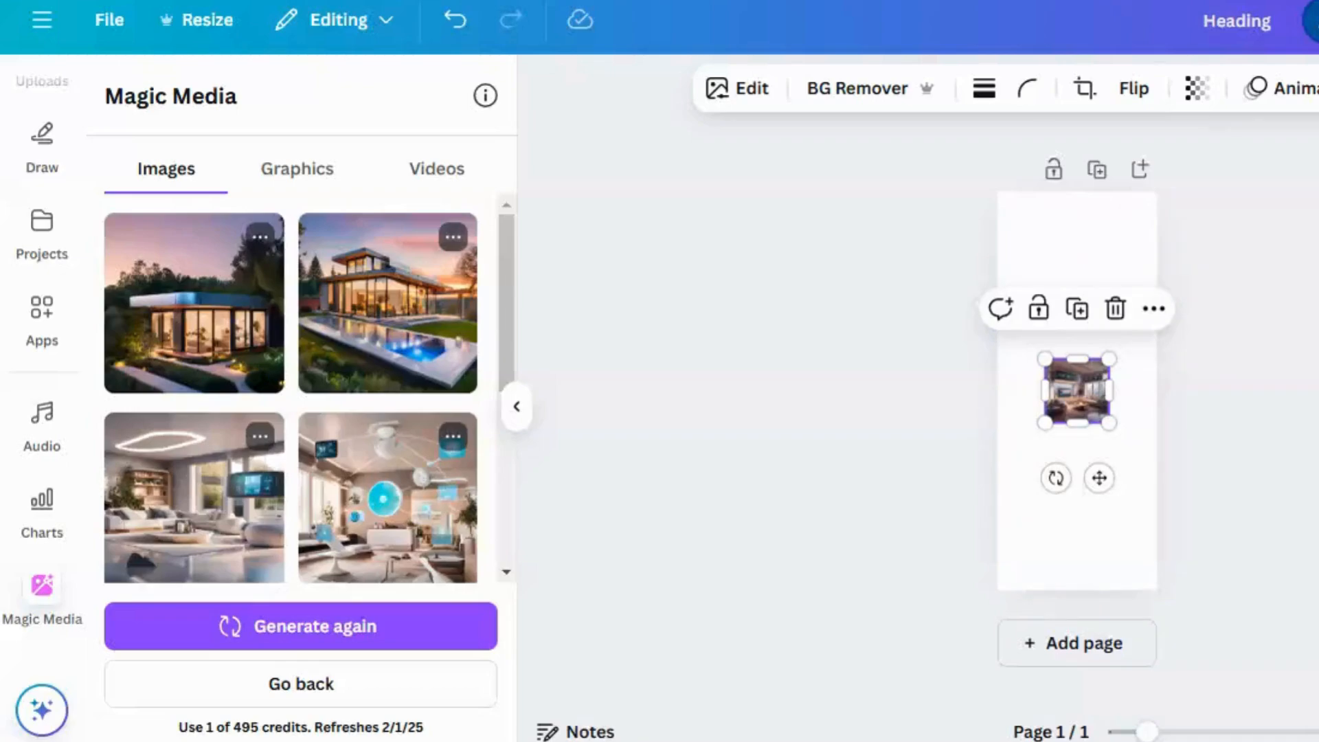
- Examine the smart home image placed on the page up close and compare it with the new Magic Media images
left_click_drag(1147, 732, 1208, 732)
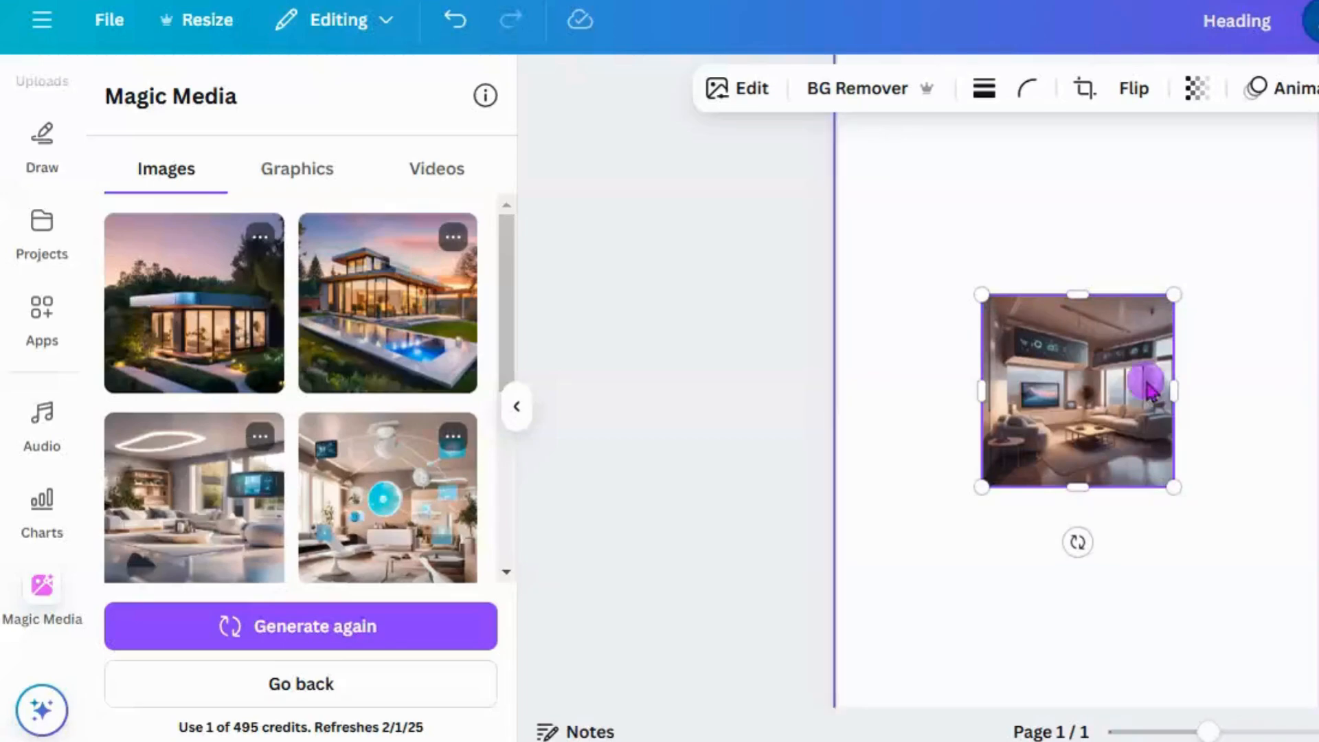
left_click_drag(1091, 437, 1065, 558)
scroll(1065, 558, "up", 5)
scroll(508, 275, "down", 2)
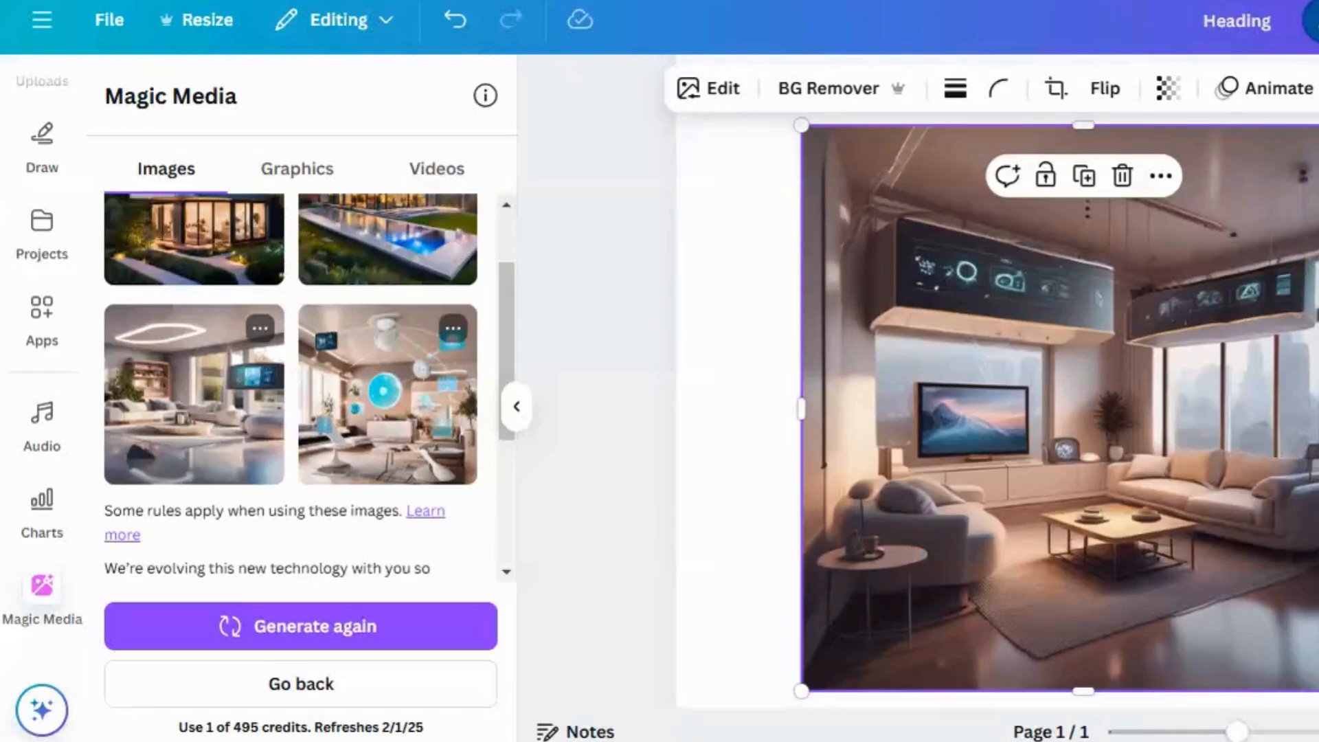
scroll(1031, 412, "up", 5)
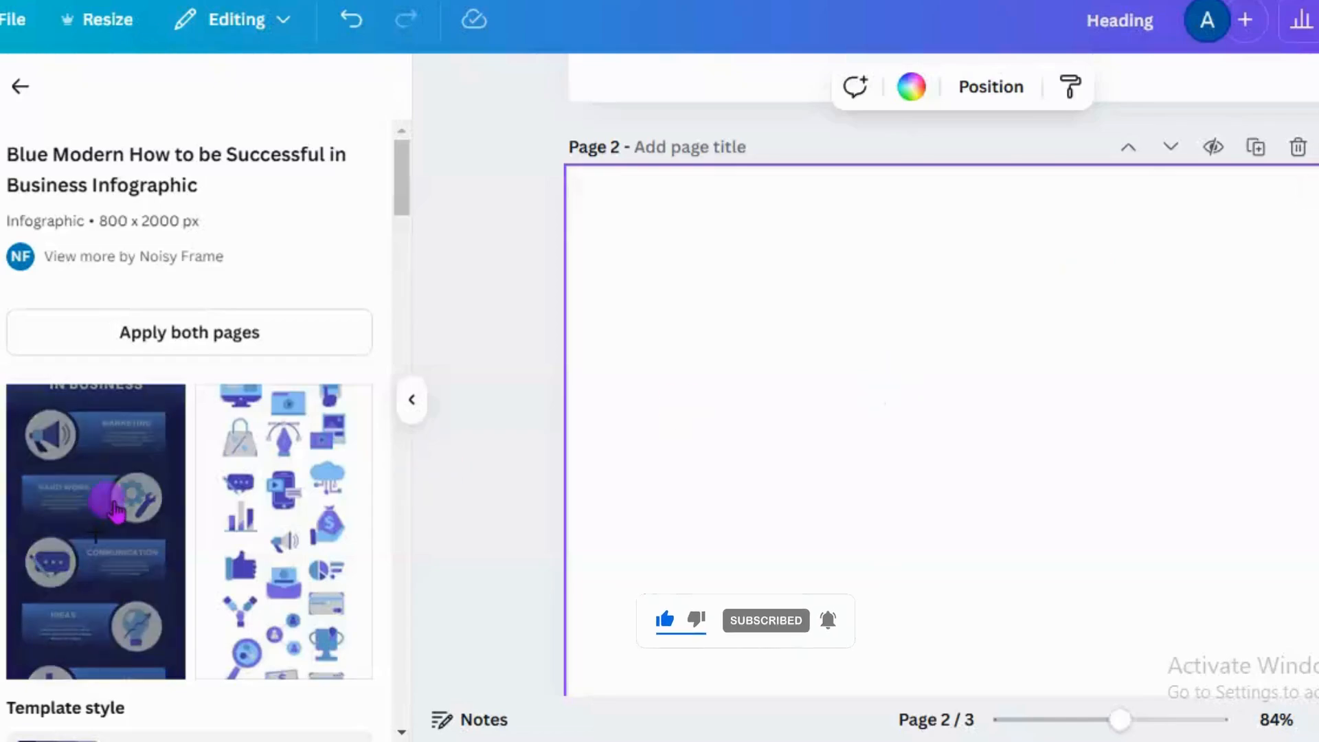
- Apply the first page of the "Blue Modern How to be Successful in Business Infographic" template to page 2
left_click(108, 501)
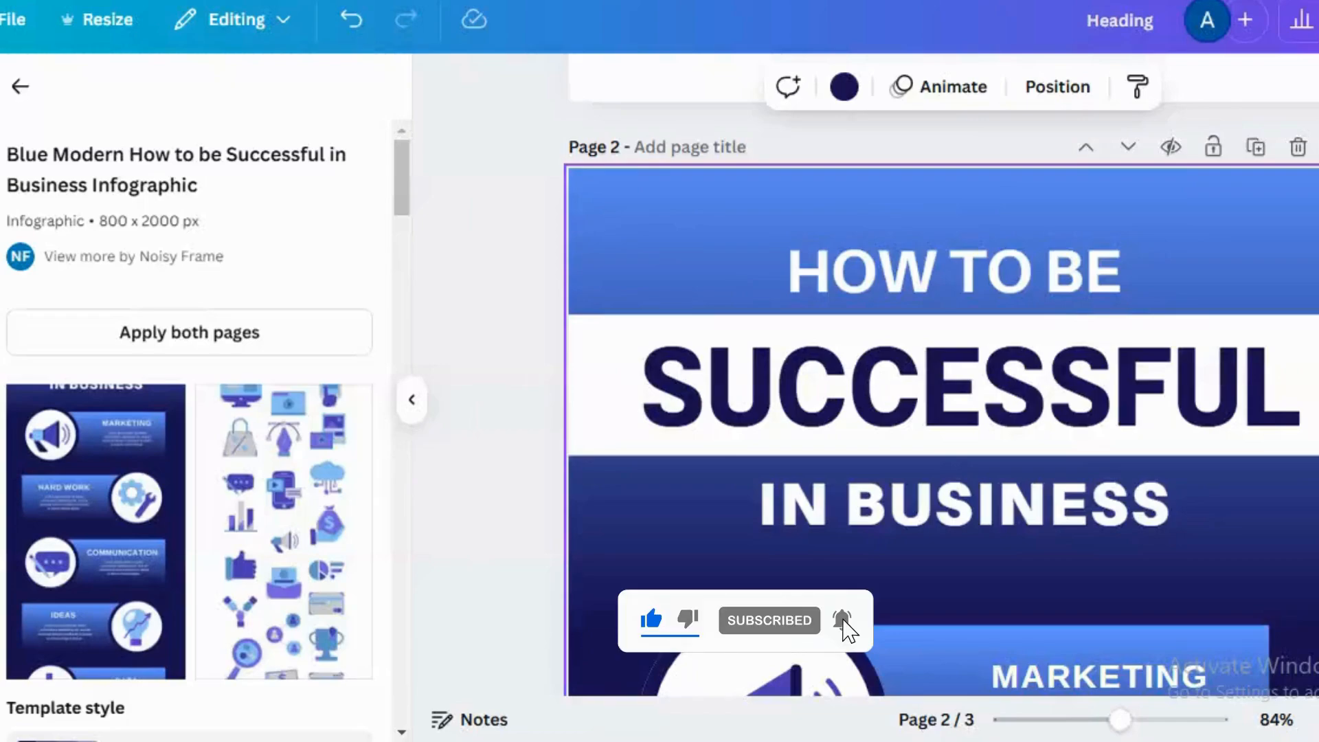
left_click_drag(1120, 718, 1085, 734)
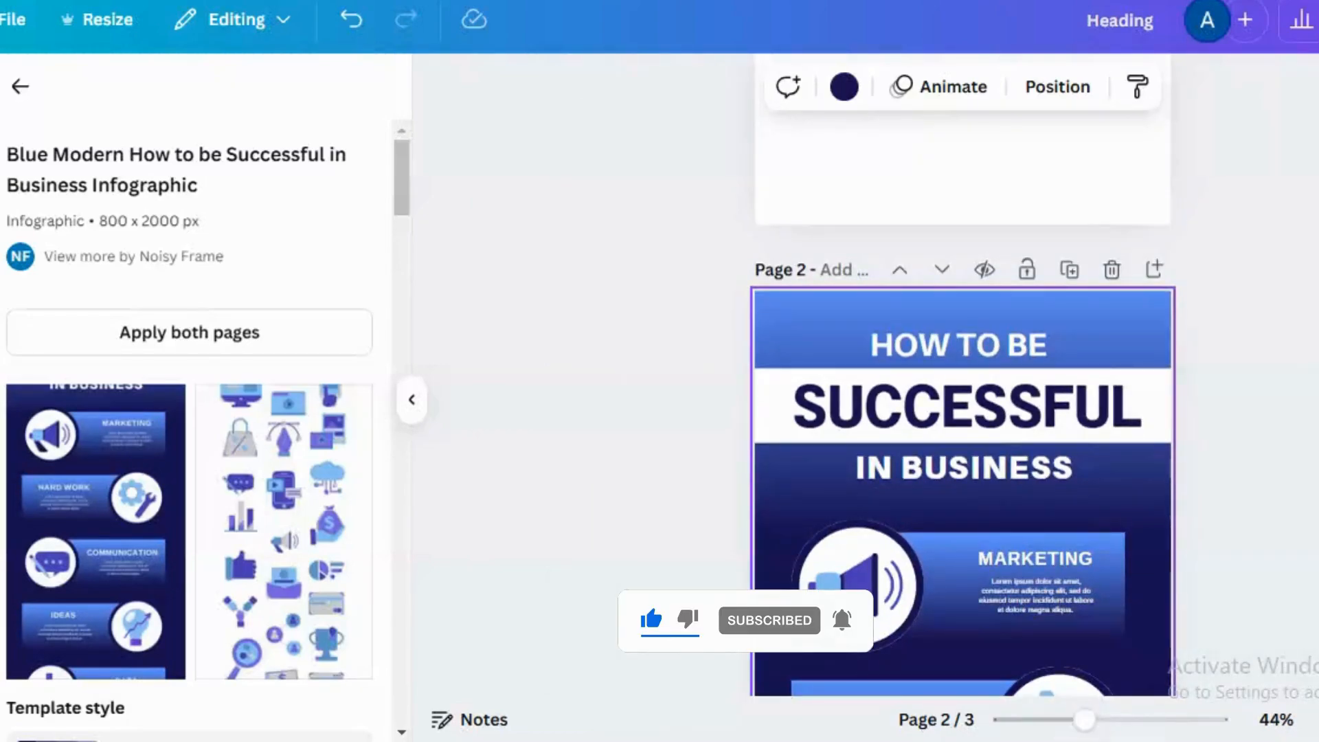
- Examine the applied template on page 2 from its title through all of its sections
scroll(962, 374, "down", 5)
scroll(962, 374, "down", 3)
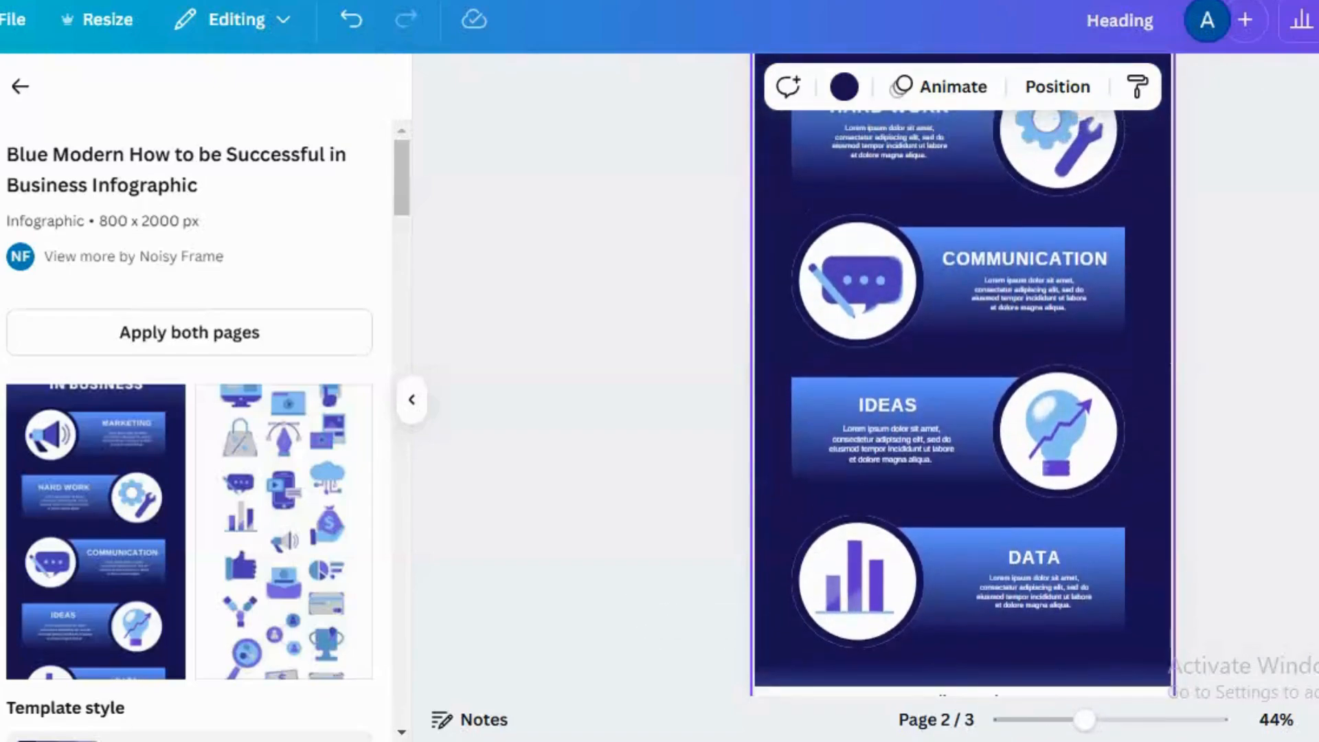
scroll(962, 374, "down", 2)
scroll(962, 374, "up", 3)
scroll(962, 375, "up", 4)
scroll(962, 375, "up", 4)
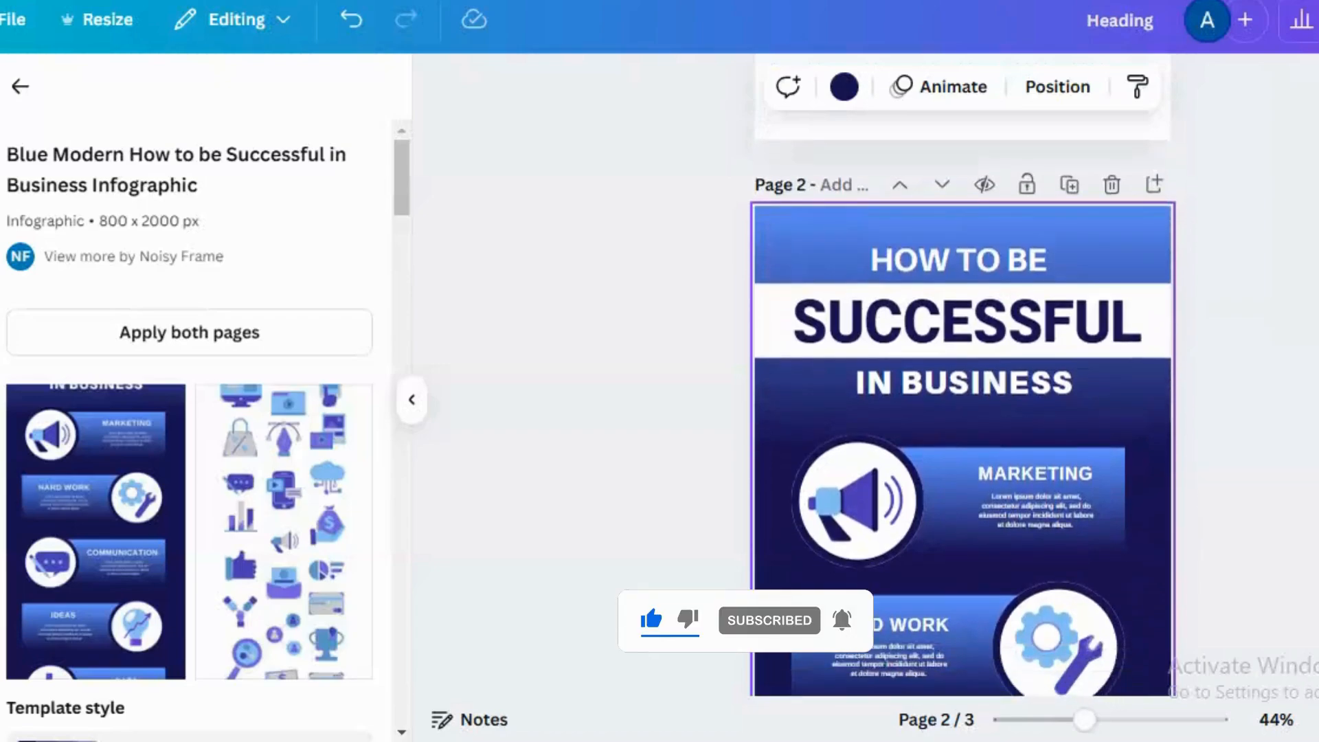
scroll(962, 375, "down", 1)
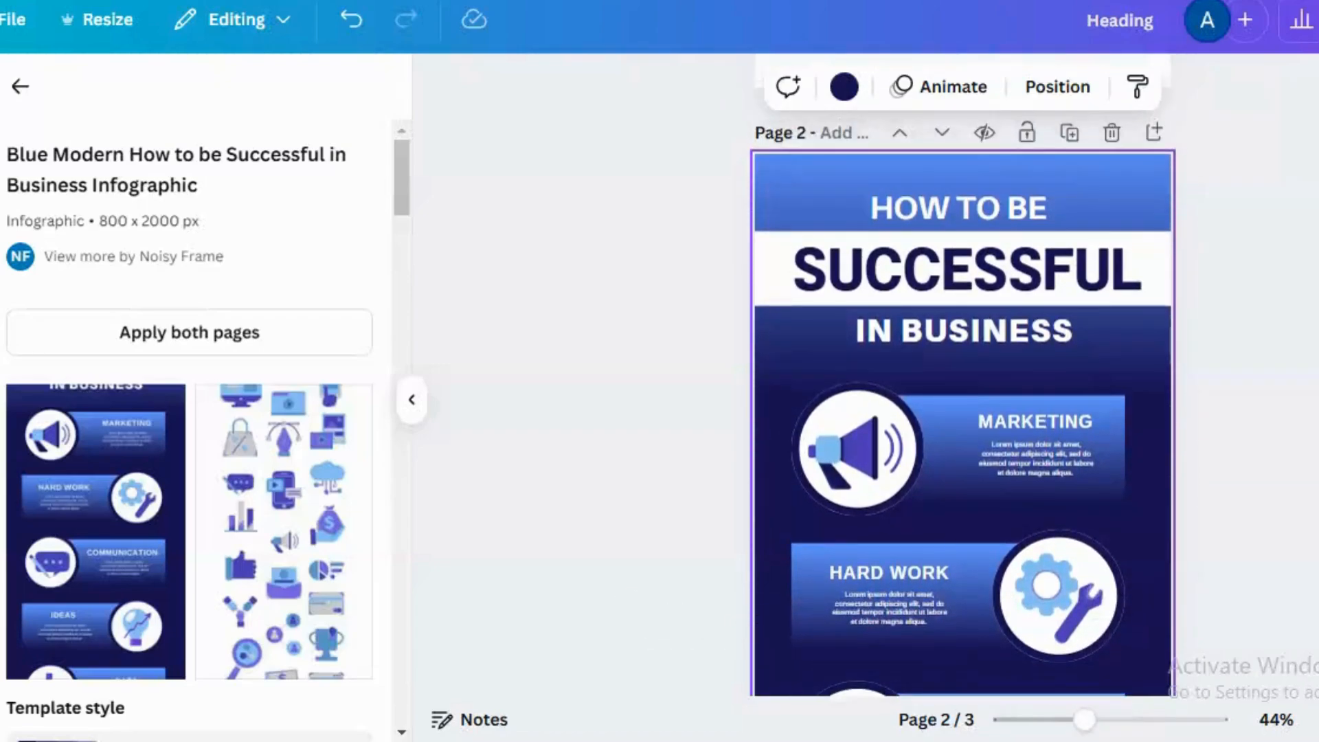
scroll(962, 374, "down", 1)
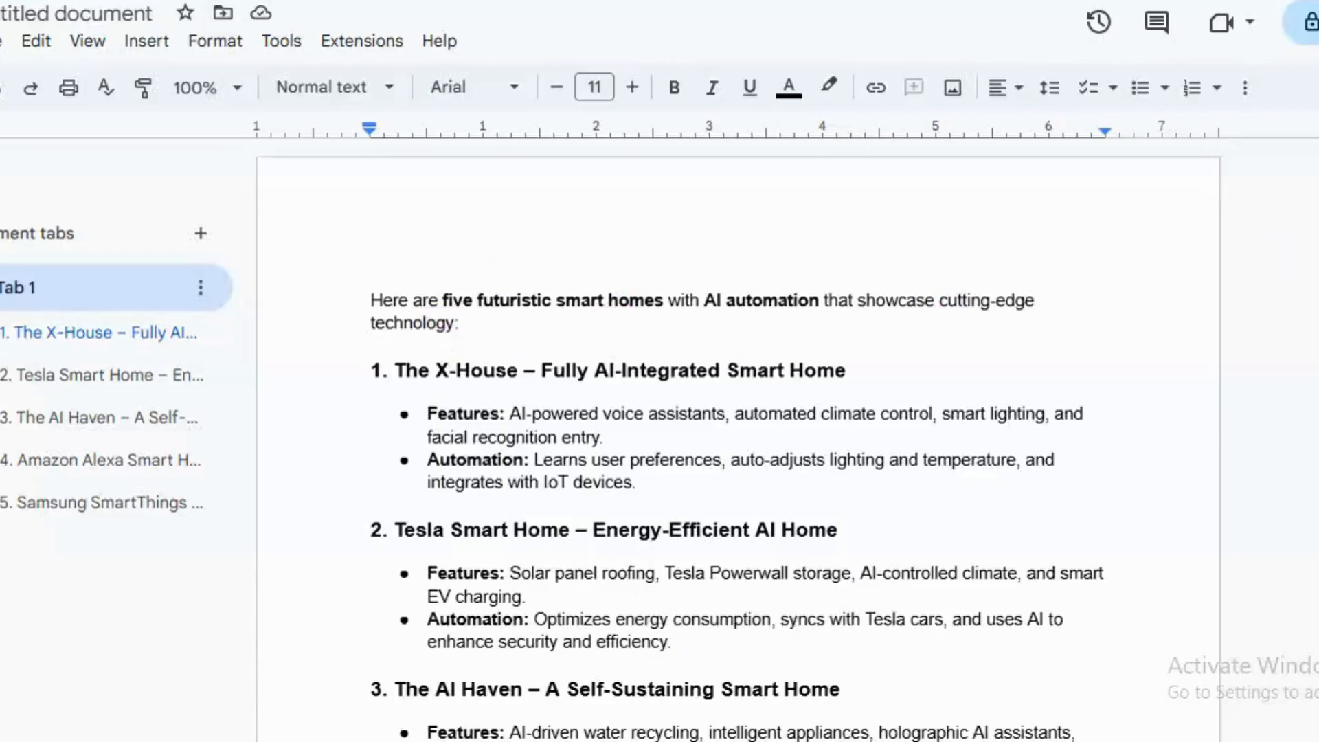
- Switch to Google Docs, read through the smart home text and select "five futuristic smart homes with AI automation" in the opening sentence
scroll(740, 440, "down", 8)
scroll(740, 440, "down", 3)
scroll(740, 440, "up", 5)
scroll(740, 439, "up", 6)
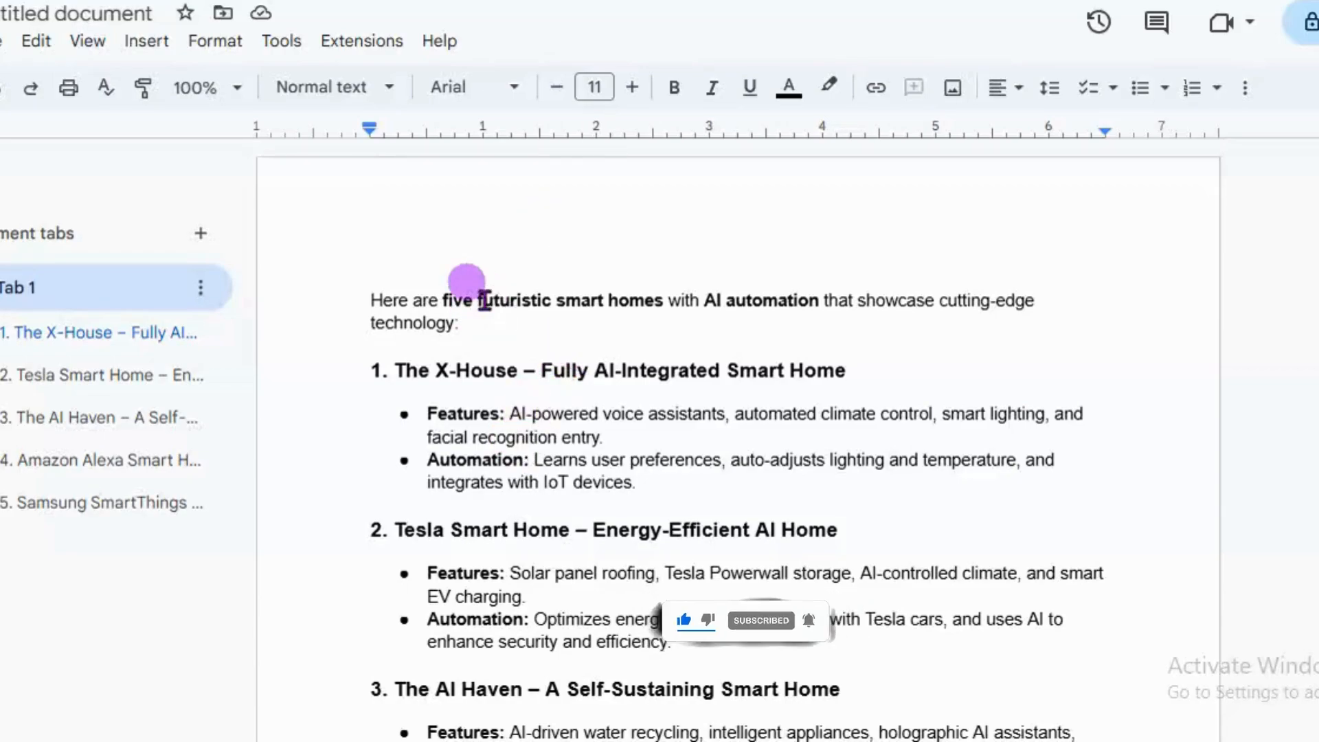
left_click_drag(441, 300, 826, 289)
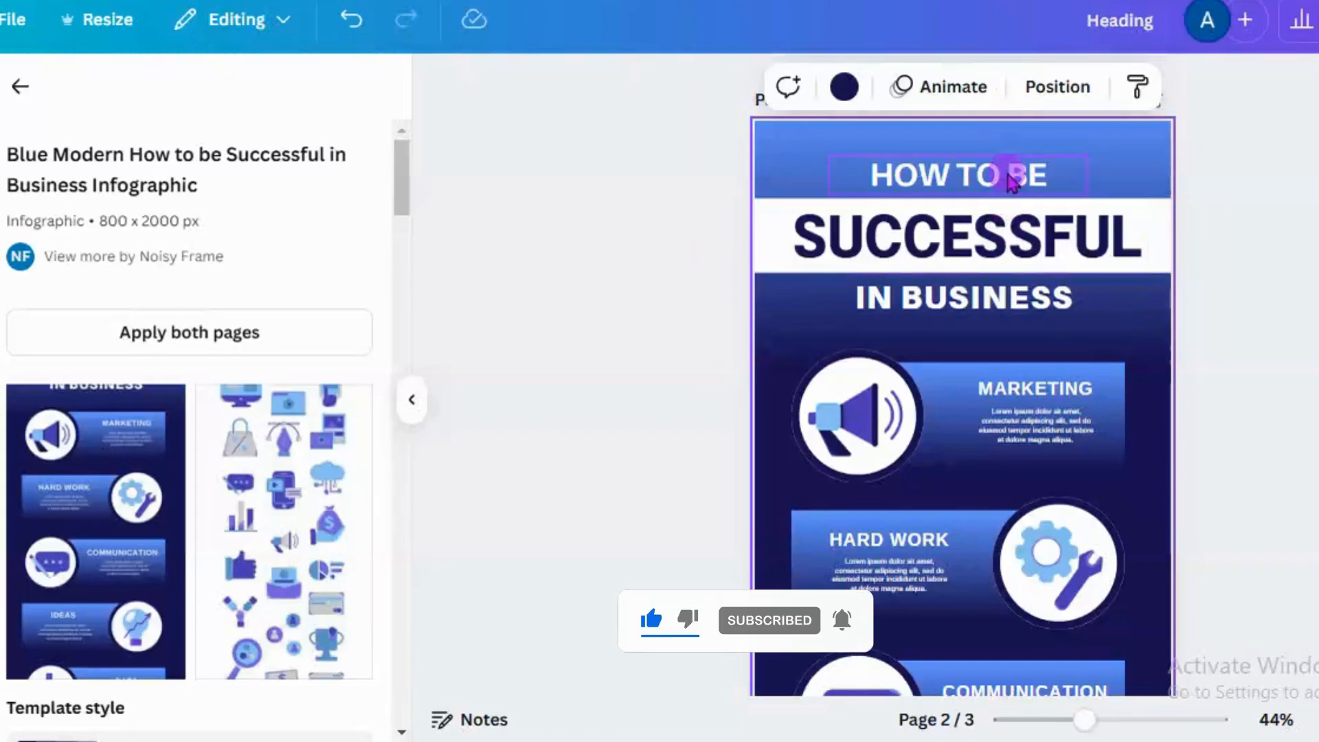
- Replace the "HOW TO BE" line of the page 2 title with "5 FUTURISTIC", cutting the remaining pasted words out of that text box
left_click(1011, 180)
left_click(1009, 175)
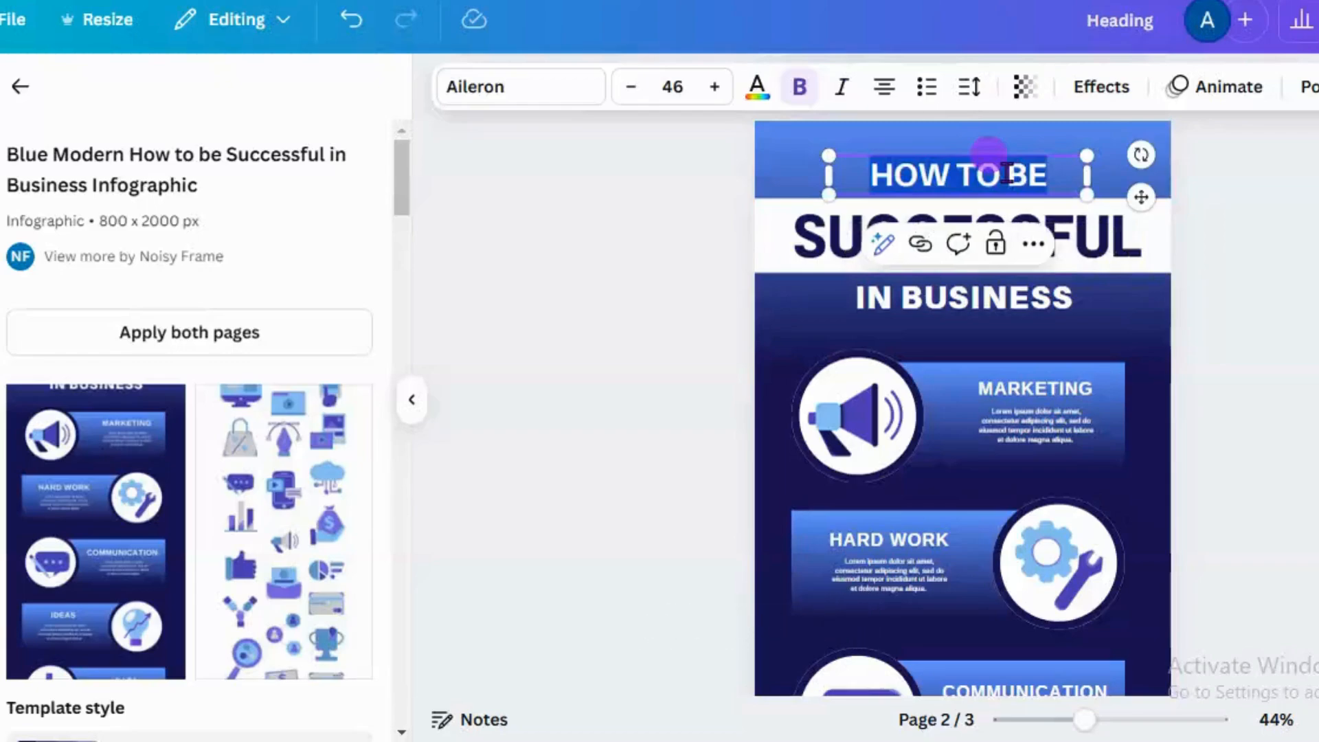
key("ctrl+v")
double_click(914, 180)
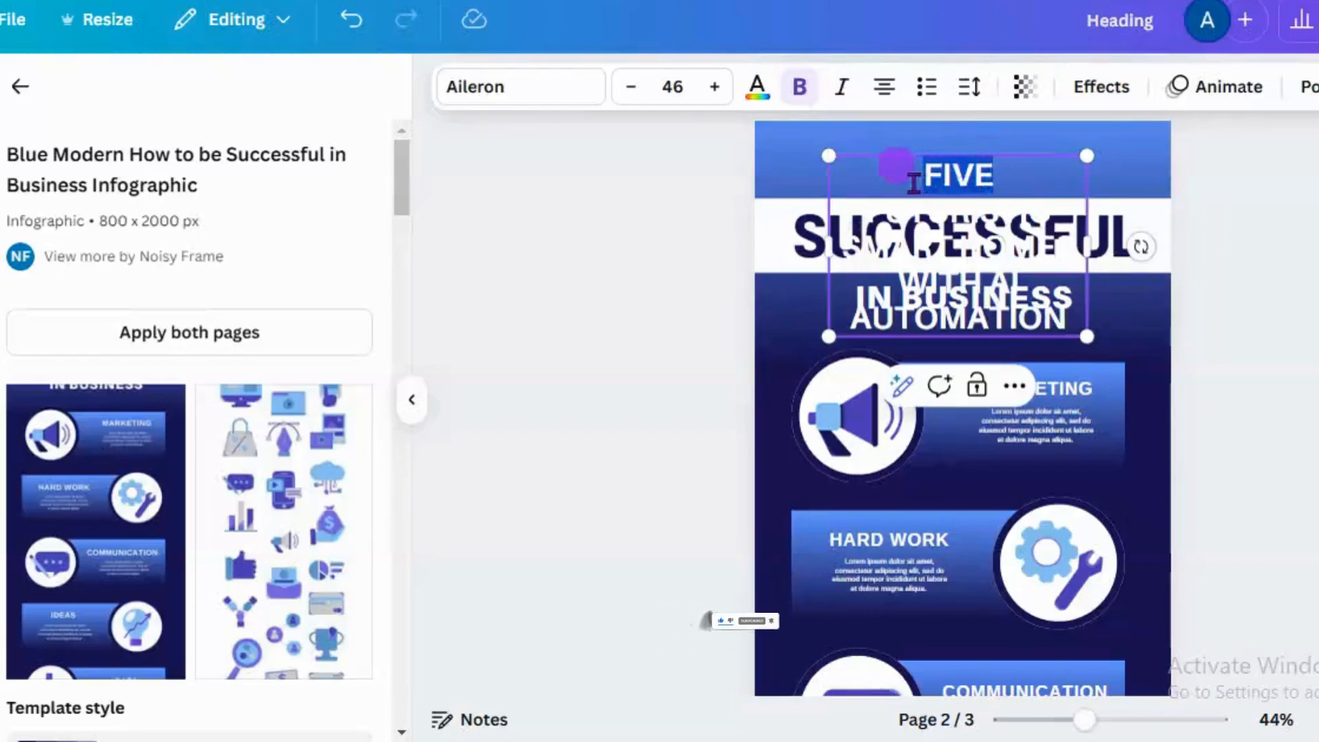
type("5 FUTURISTIC")
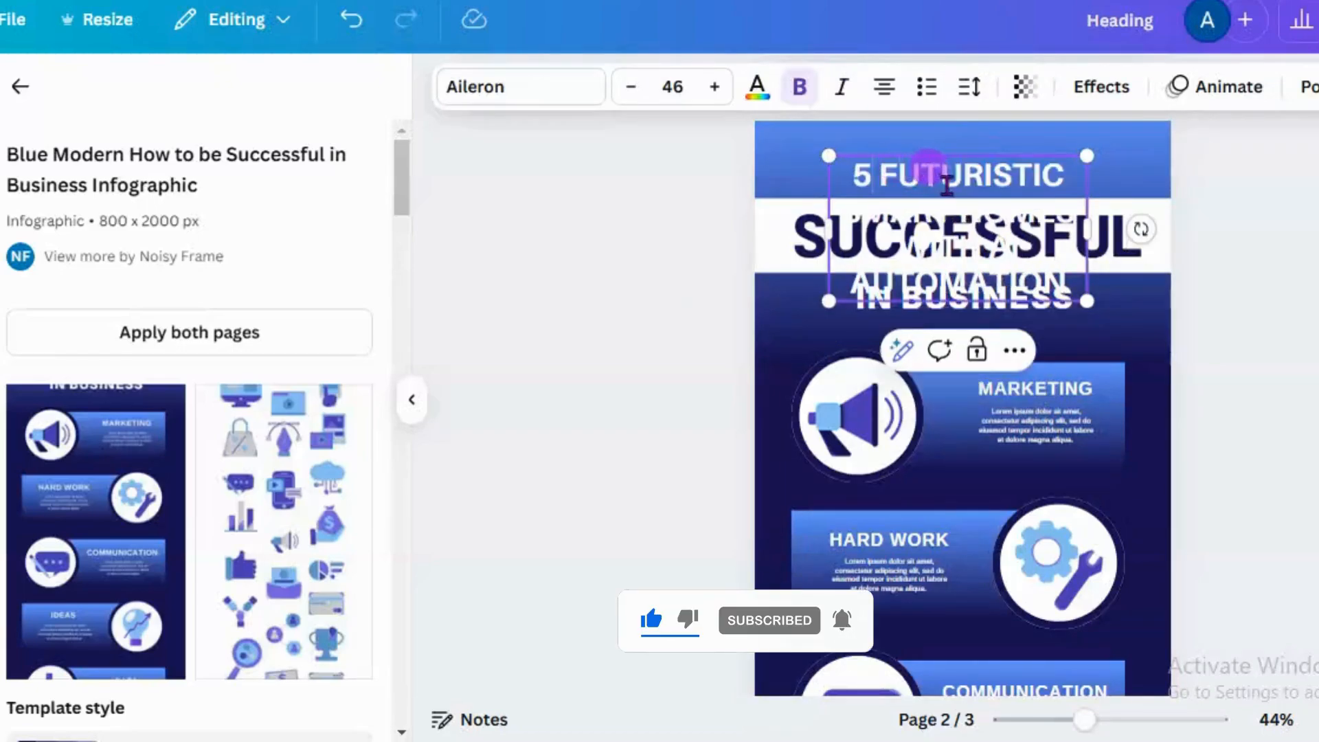
left_click_drag(831, 203, 1072, 282)
key("ctrl+c")
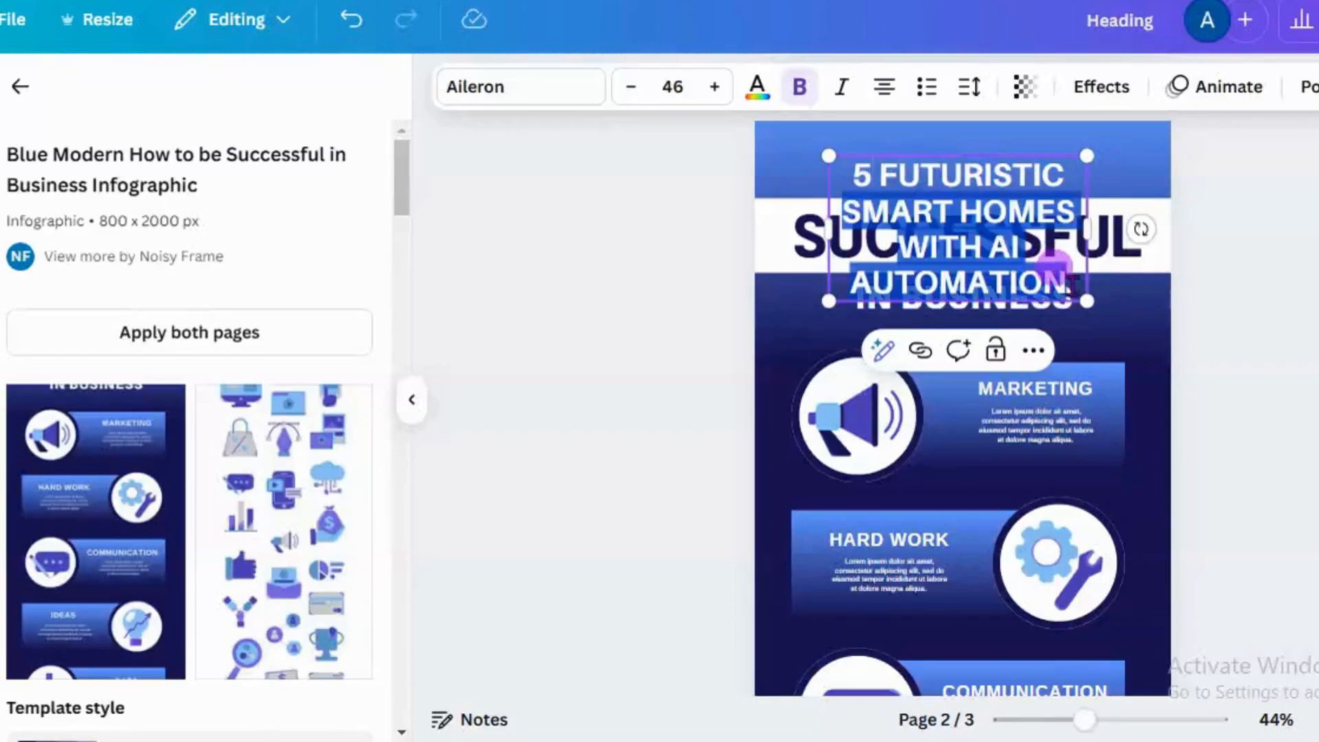
key("BackSpace")
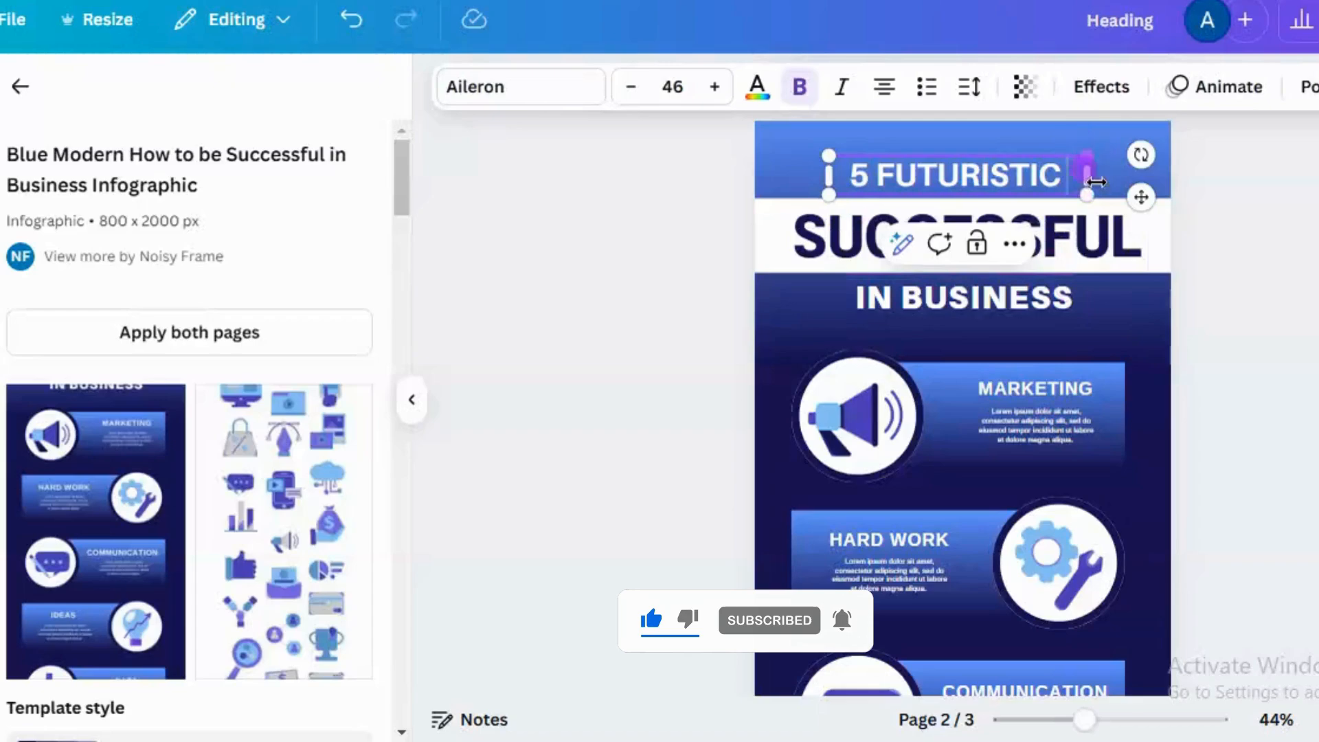
- Replace "SUCCESSFUL" with "SMART HOMES", cutting "WITH AI AUTOMATION" out of the box, and widen and reposition it to fit one line in the white band
double_click(1084, 230)
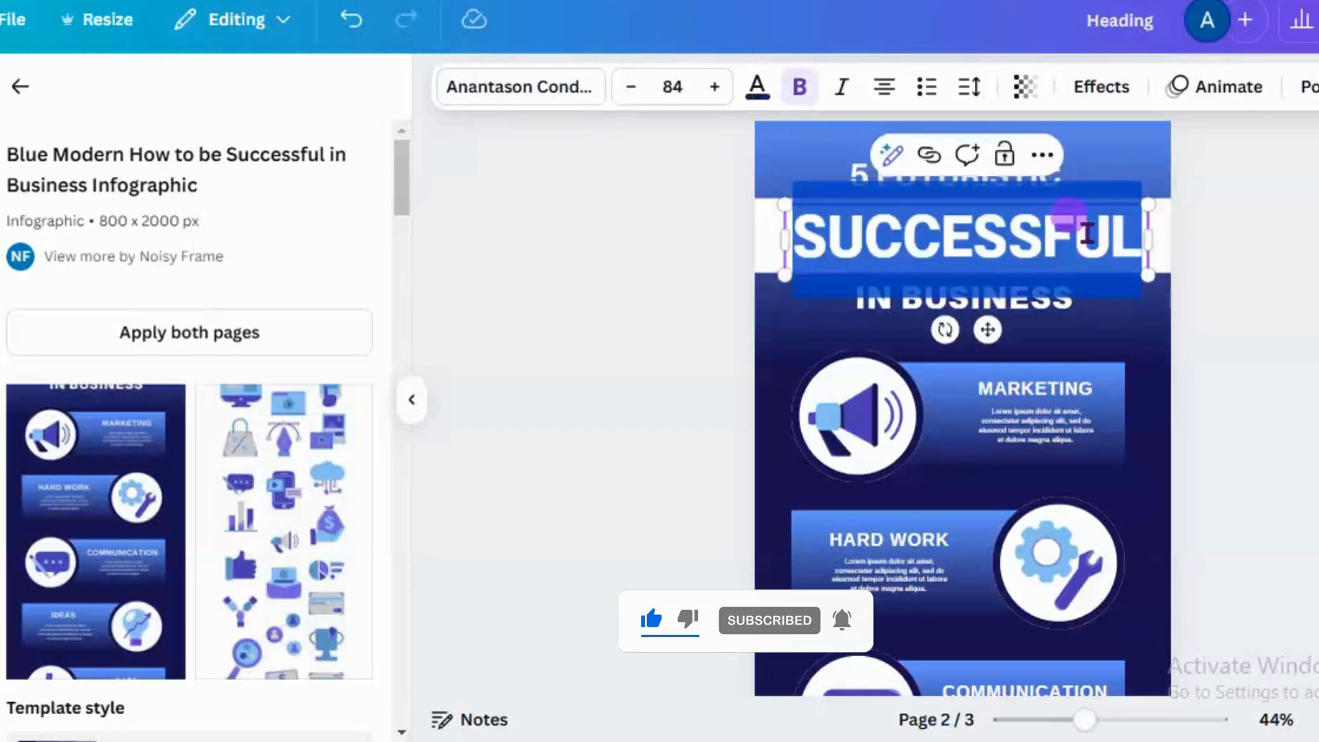
key("ctrl+v")
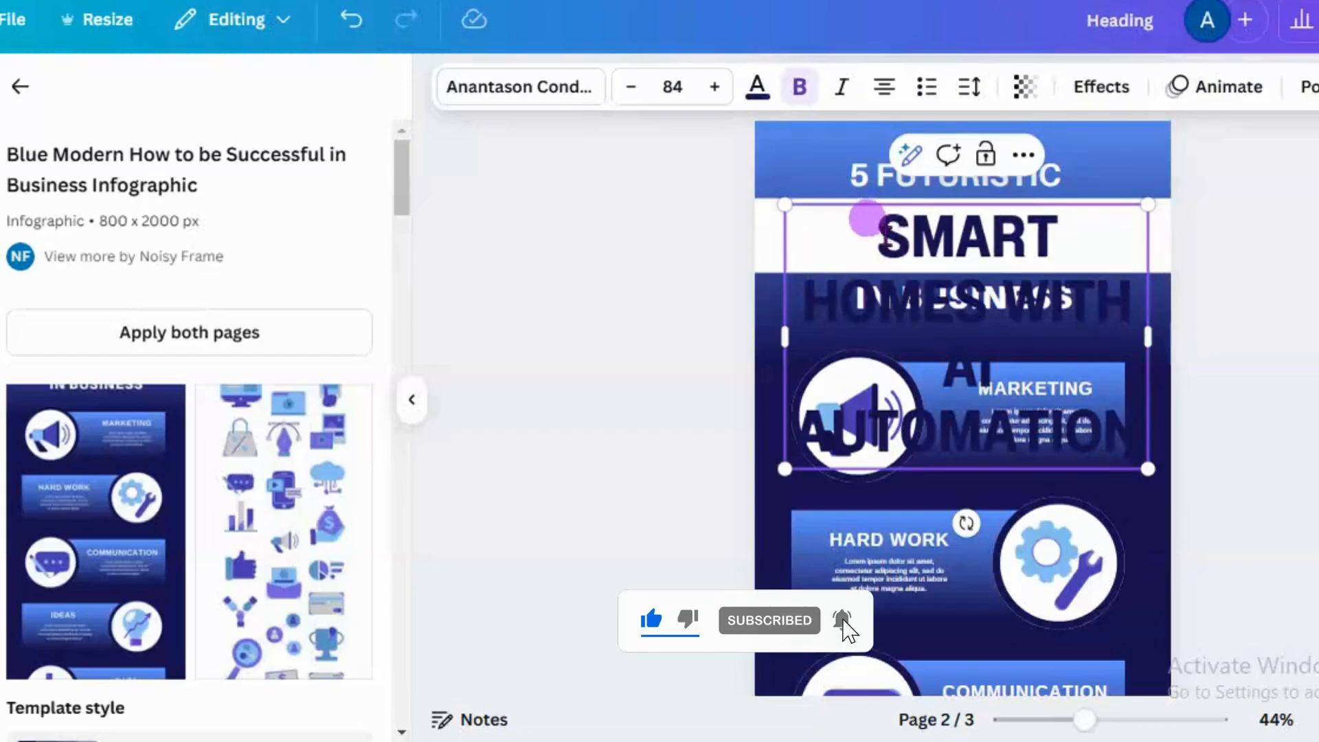
left_click_drag(989, 283, 1008, 323)
key("ctrl+c")
left_click(1130, 431)
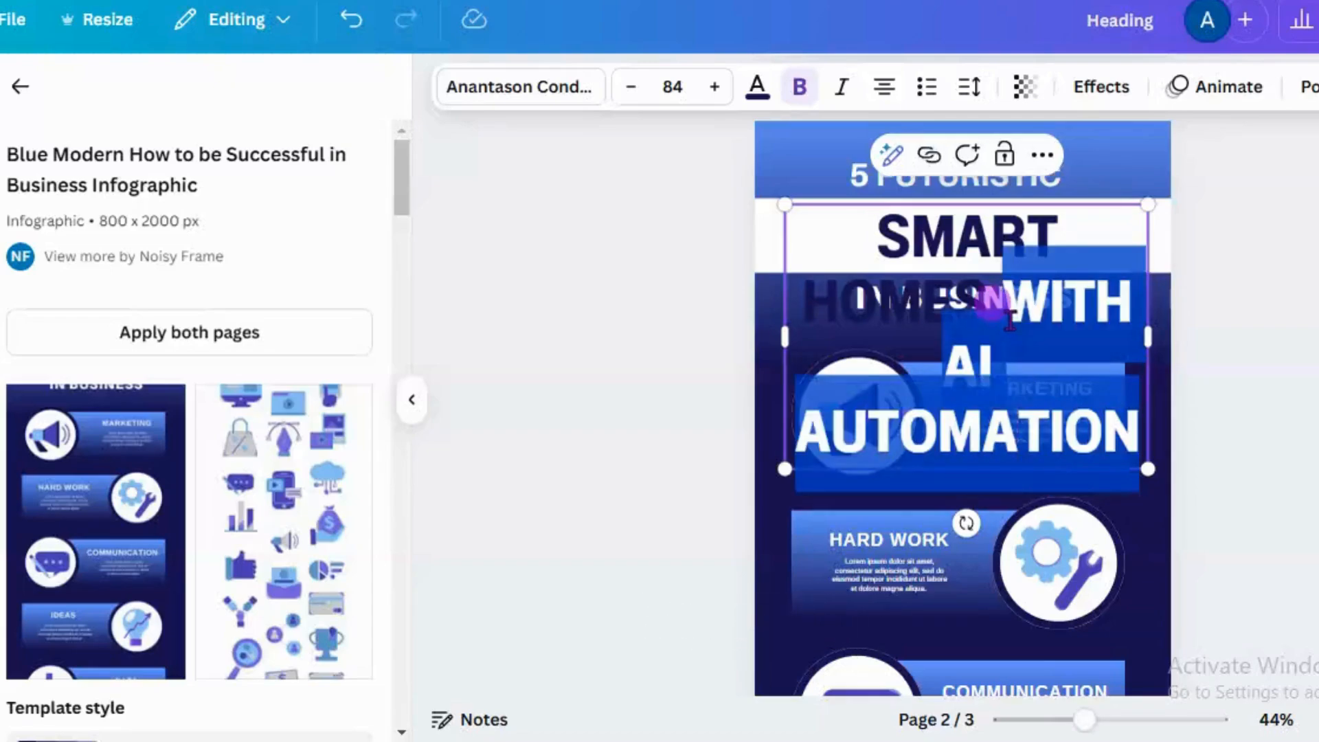
key("BackSpace")
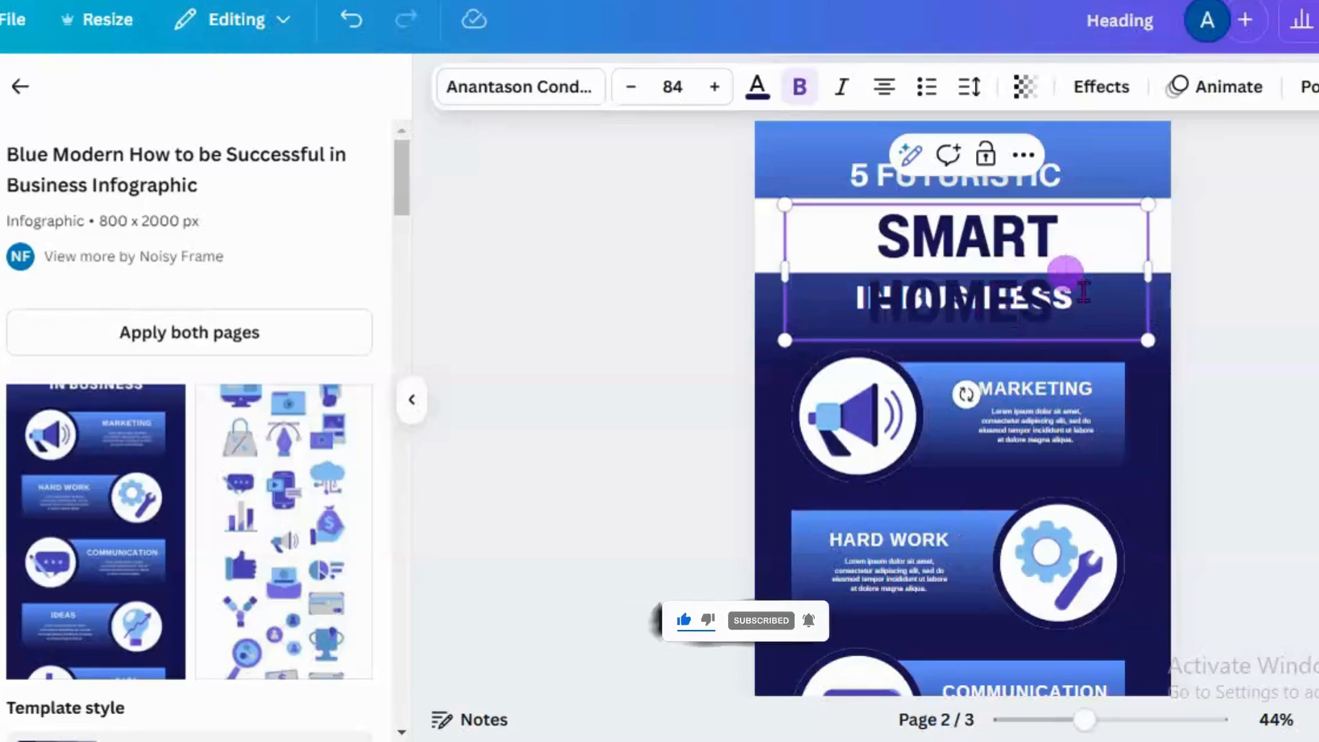
left_click_drag(1145, 262, 1172, 270)
left_click_drag(1000, 330, 972, 315)
- Replace the "IN BUSINESS" line of the title with "WITH AI AUTOMATION"
left_click(1010, 299)
key("ctrl+v")
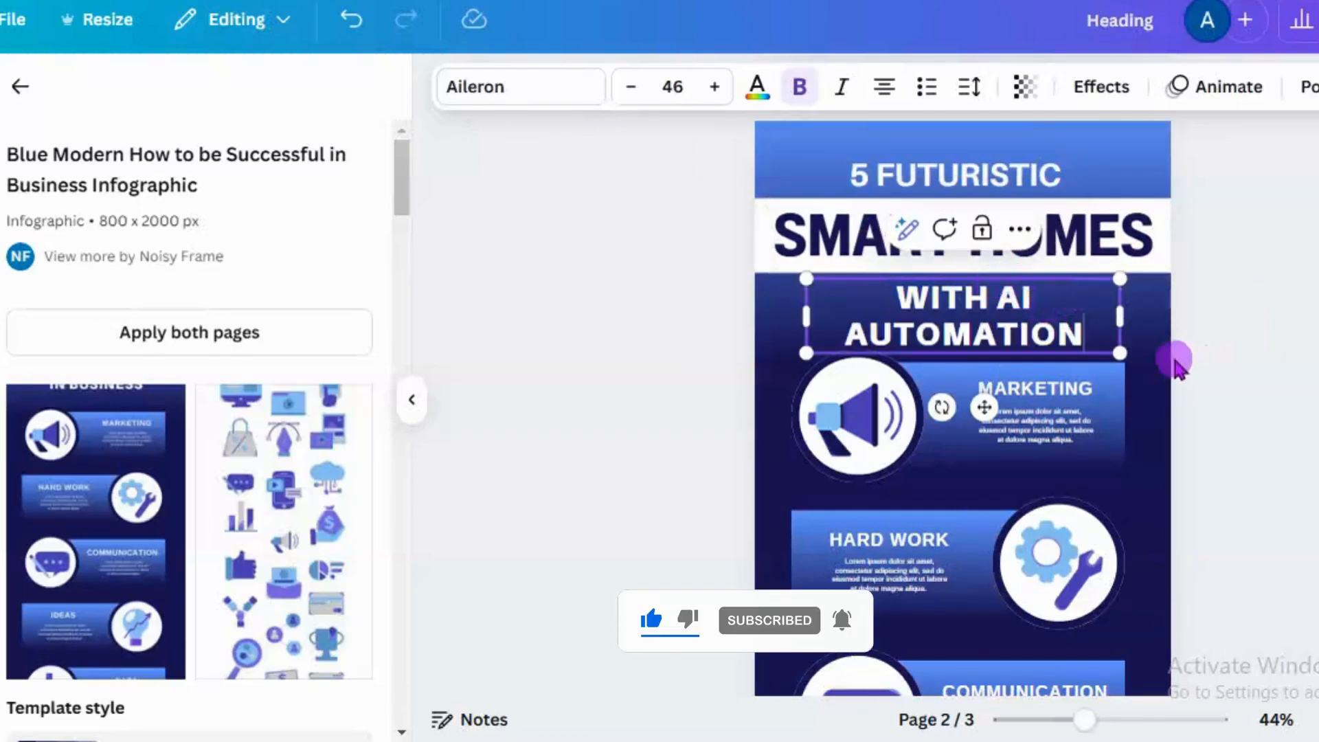
left_click(1158, 397)
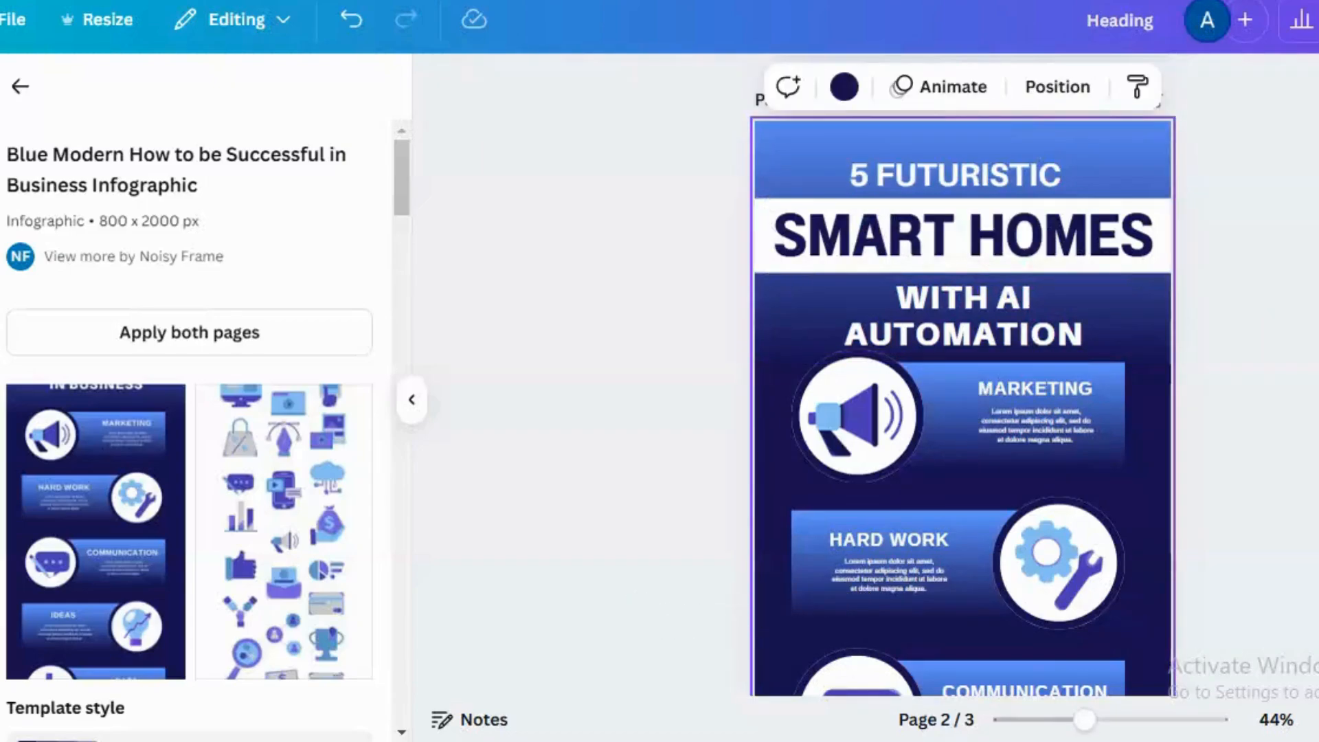
- Delete the megaphone graphic from the white circle beside the MARKETING section
scroll(962, 375, "up", 1)
scroll(962, 374, "down", 2)
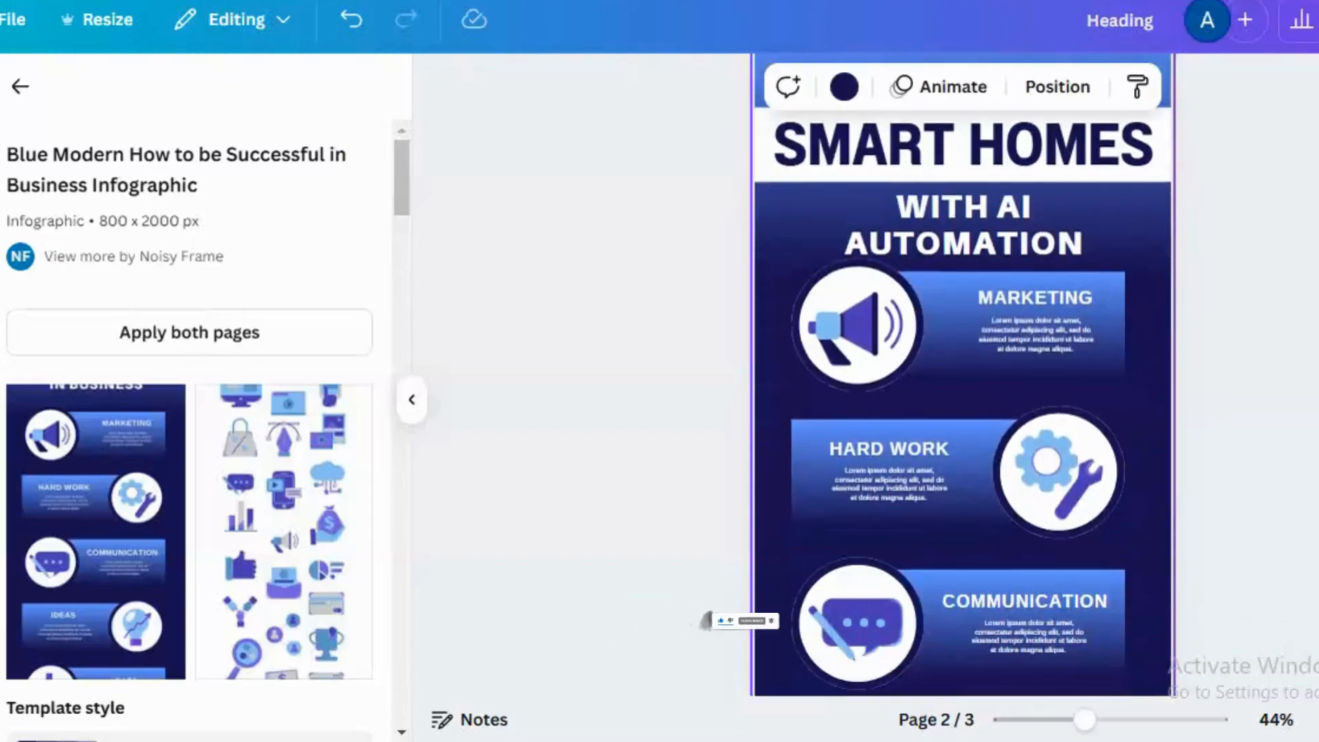
left_click(874, 340)
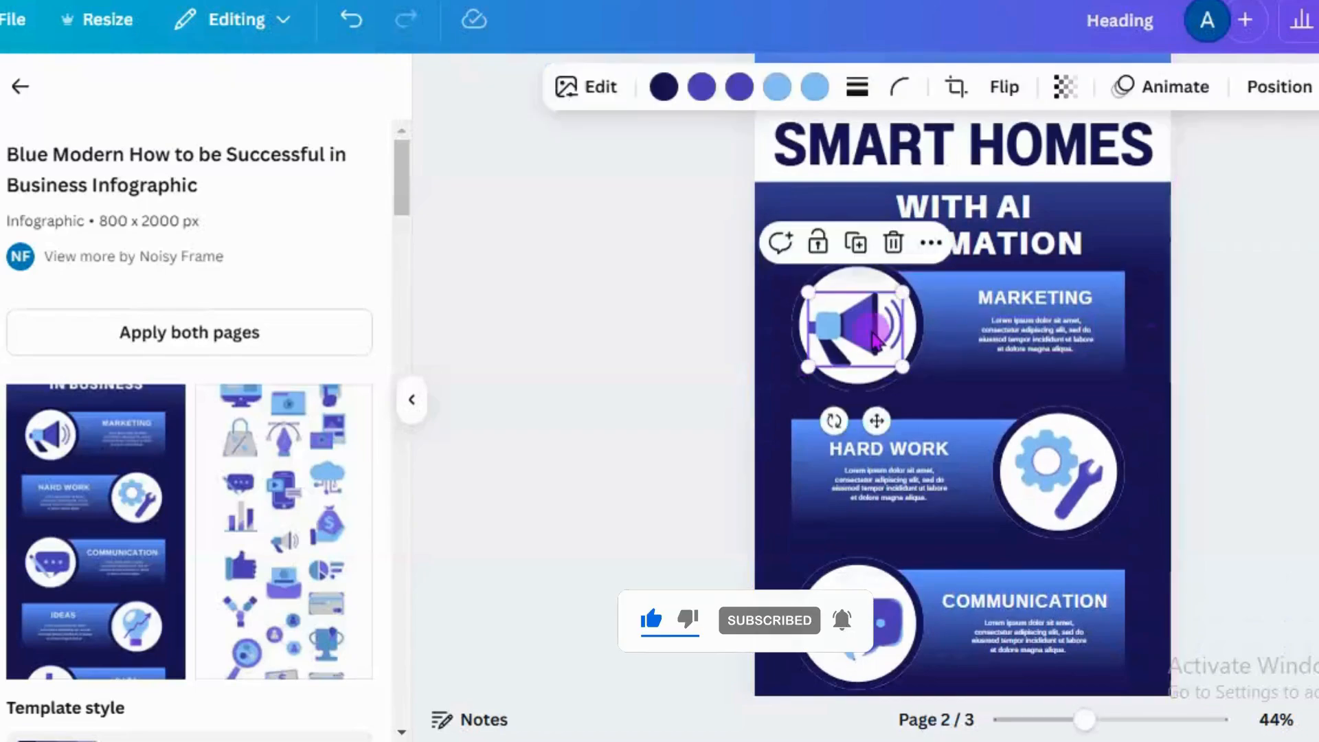
left_click(892, 245)
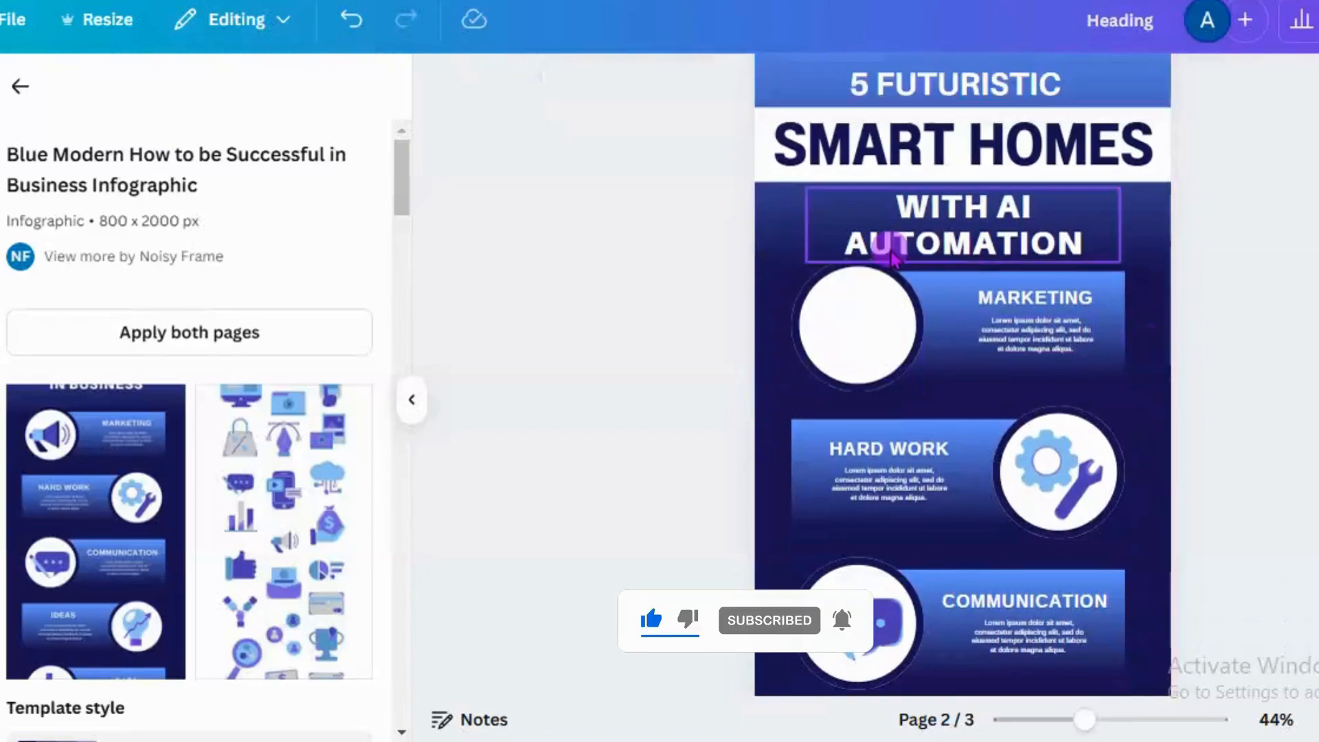
- Add the recently used circular frame from the elements and scale and position it over the empty white circle beside MARKETING
left_click(860, 337)
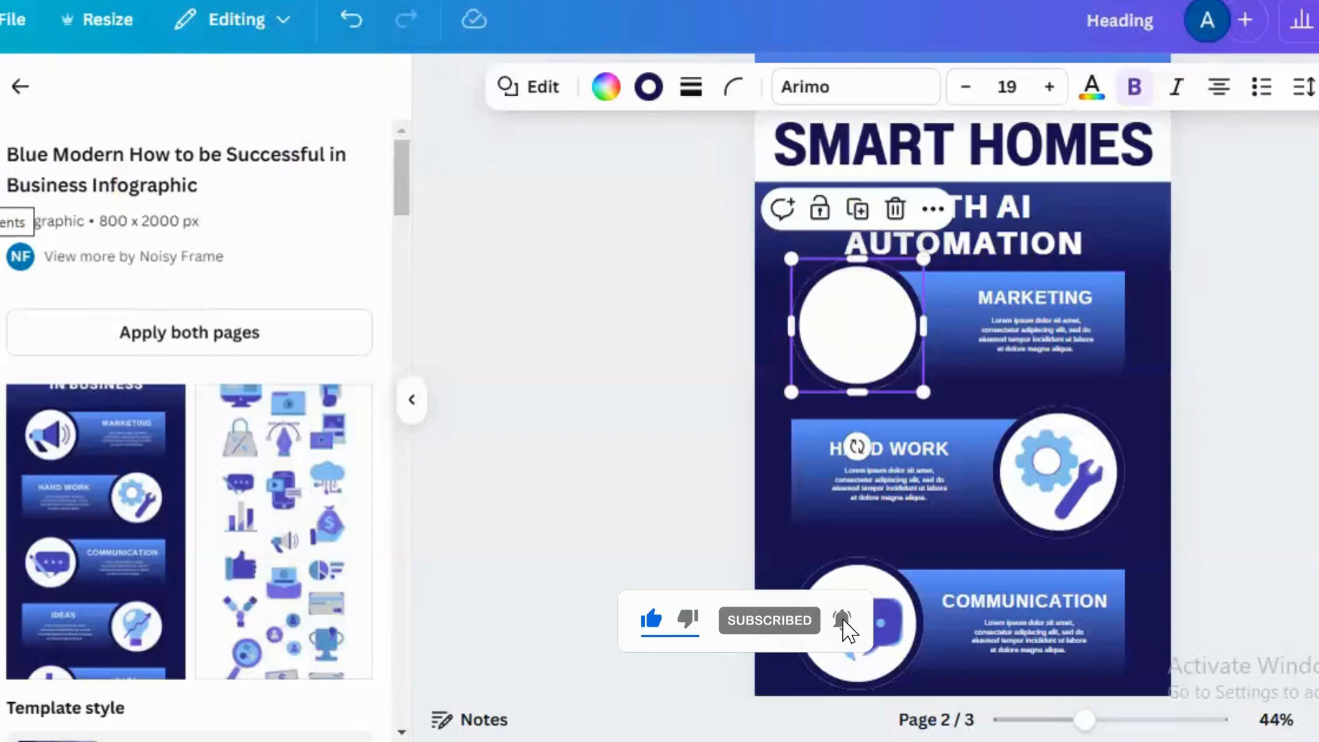
left_click(2, 137)
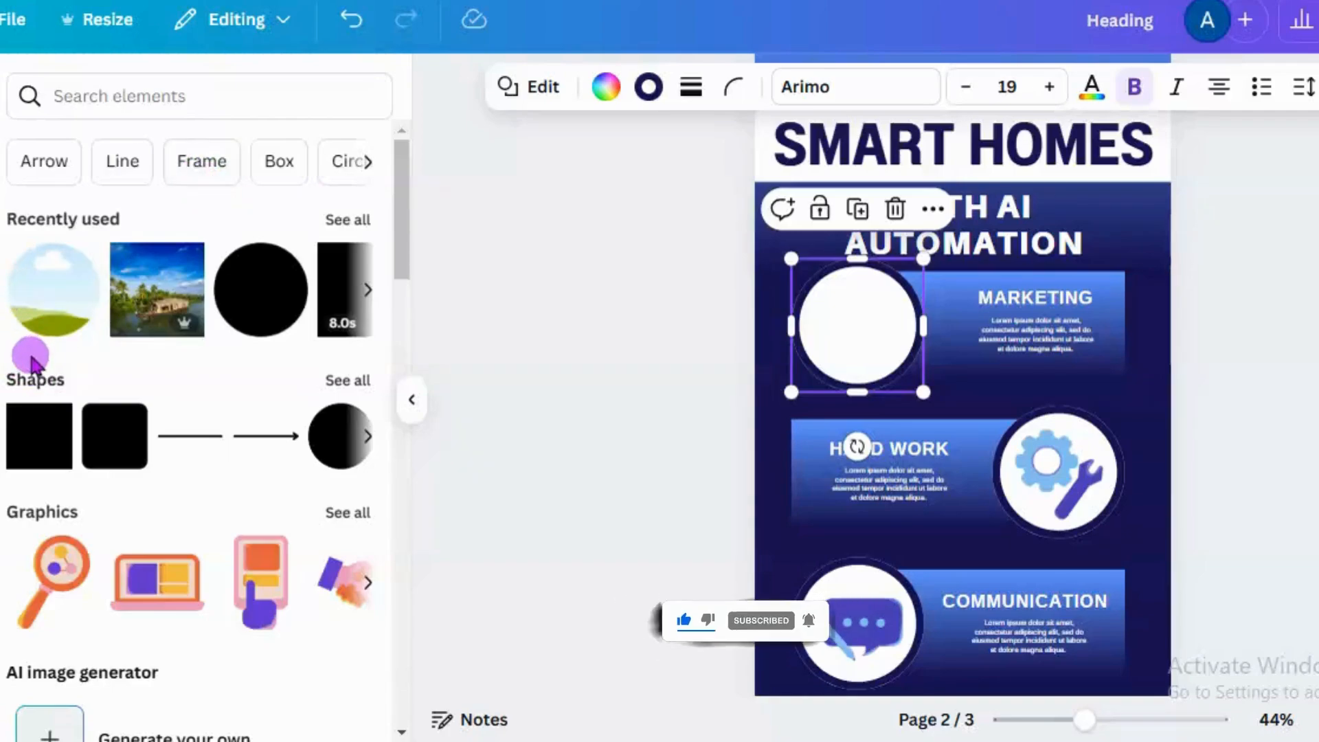
left_click(60, 302)
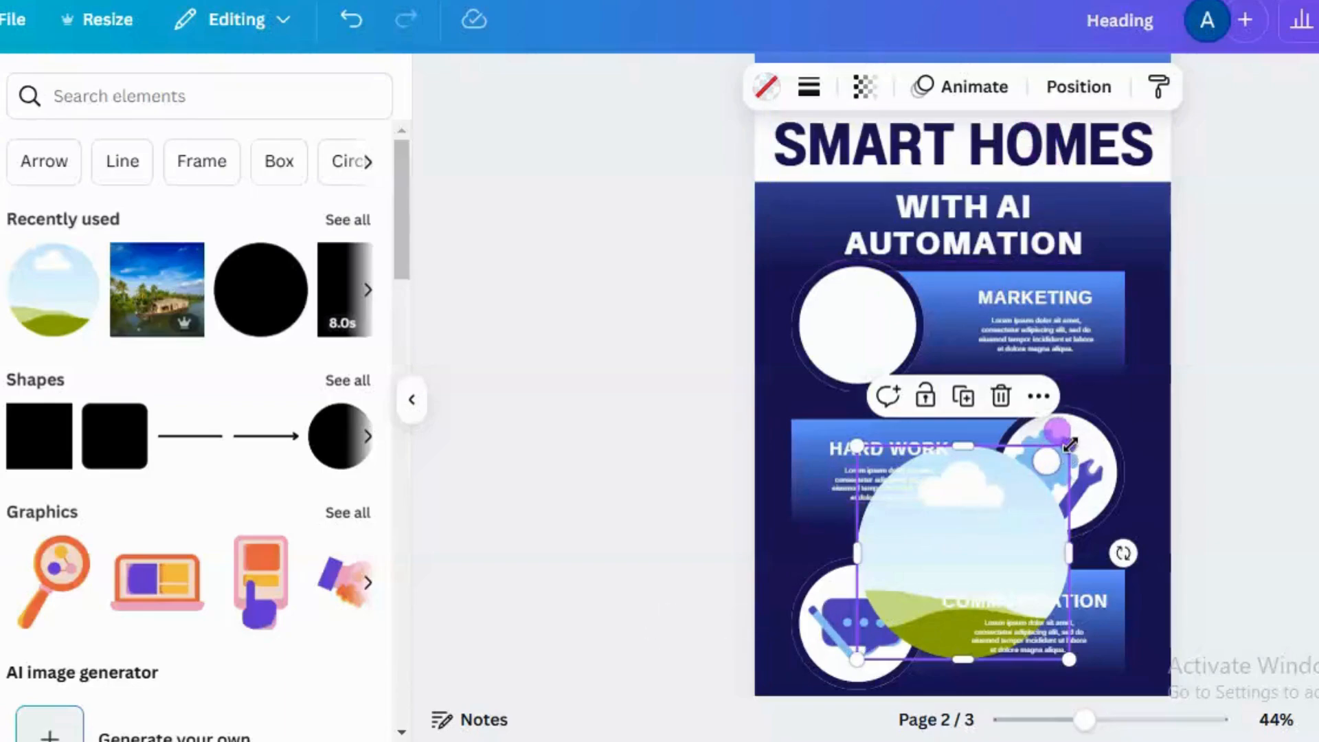
left_click_drag(1069, 450, 1008, 506)
left_click_drag(976, 574, 896, 300)
left_click_drag(867, 356, 879, 327)
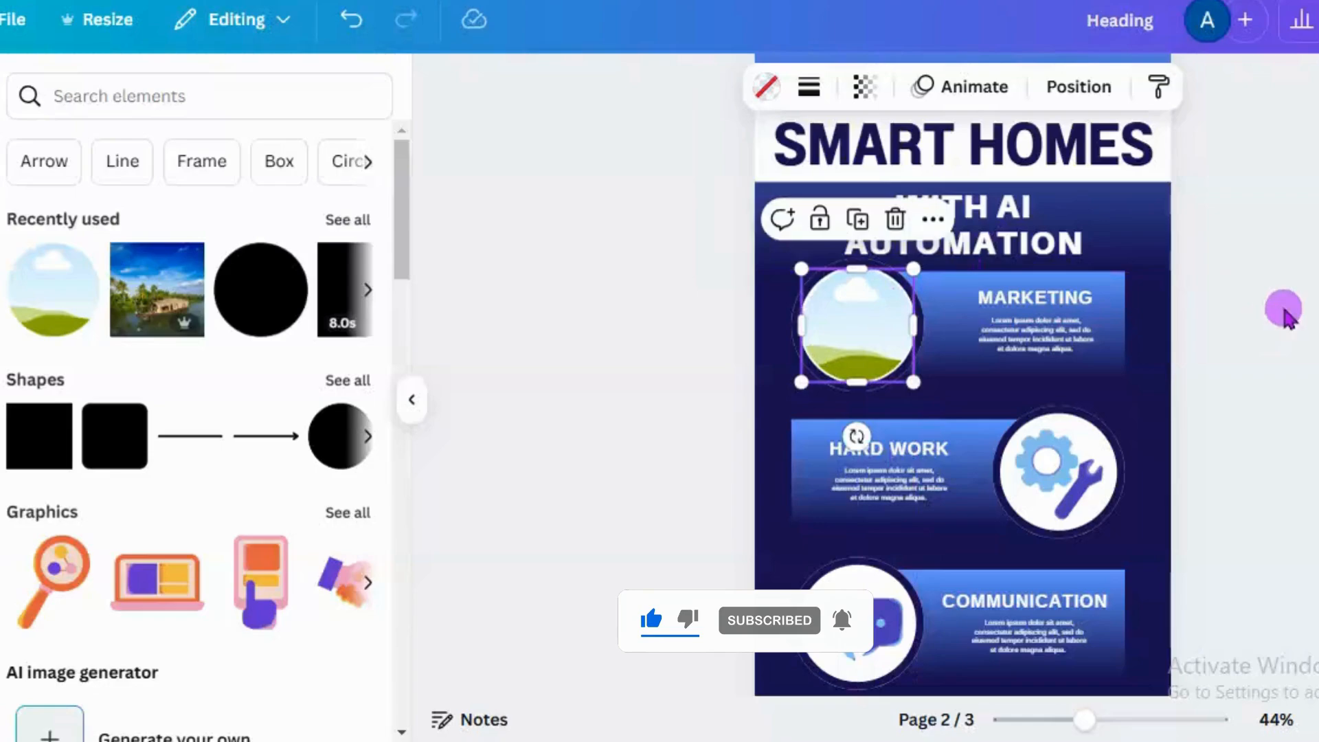
- Duplicate the smart home image on page 1 and place the copy lower down on that page
scroll(854, 656, "up", 10)
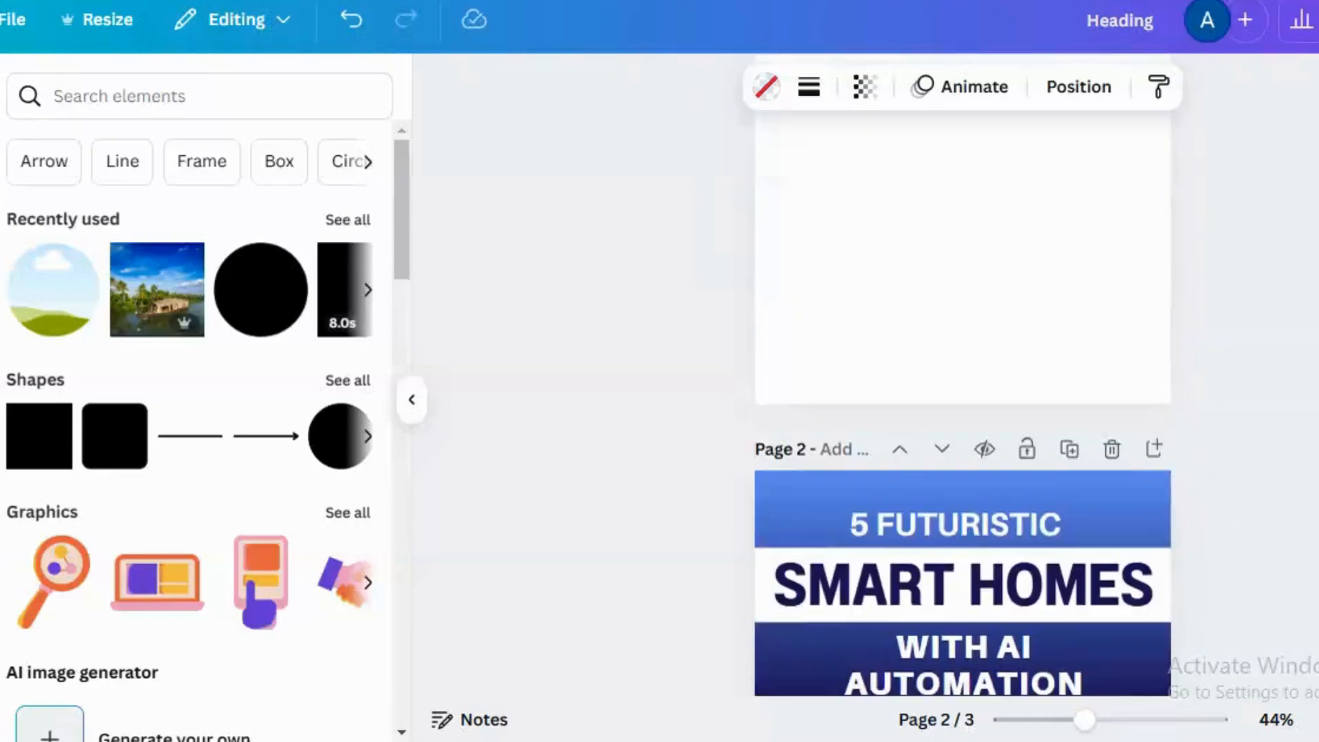
scroll(854, 656, "up", 5)
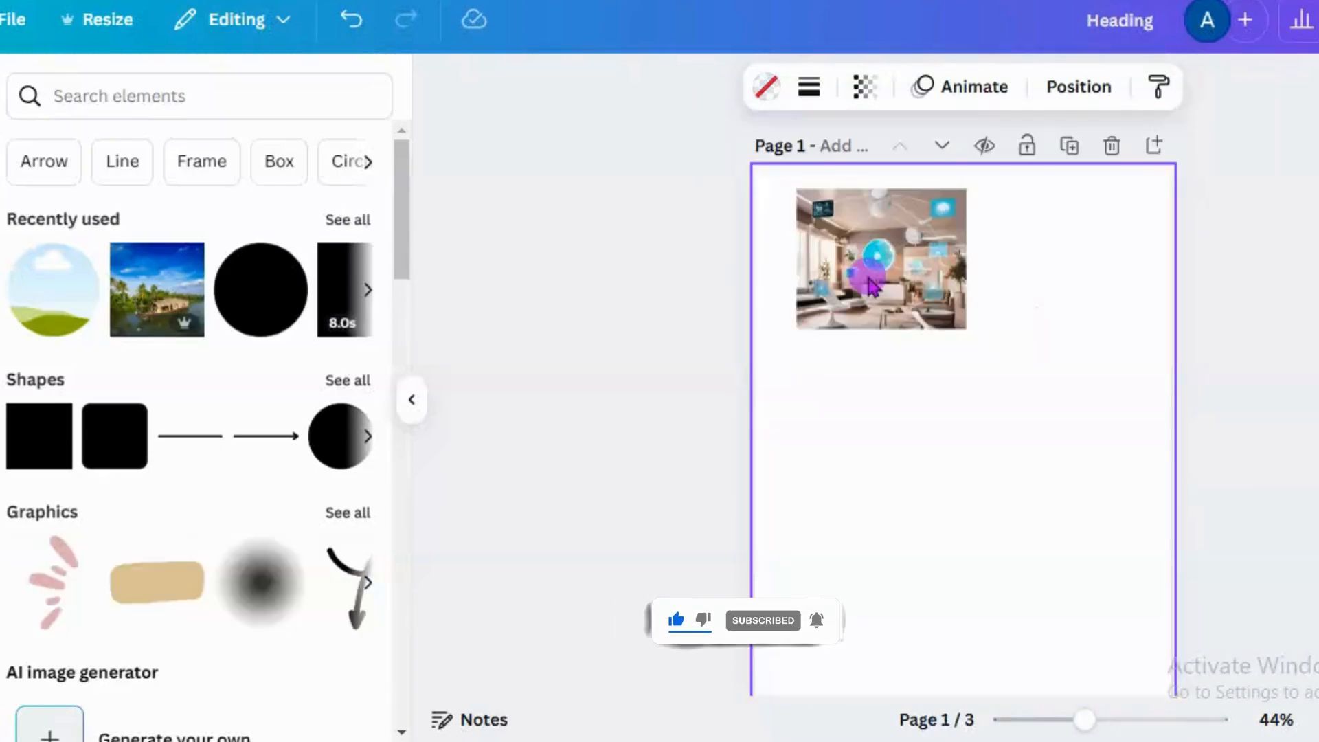
left_click(864, 277)
left_click(881, 378)
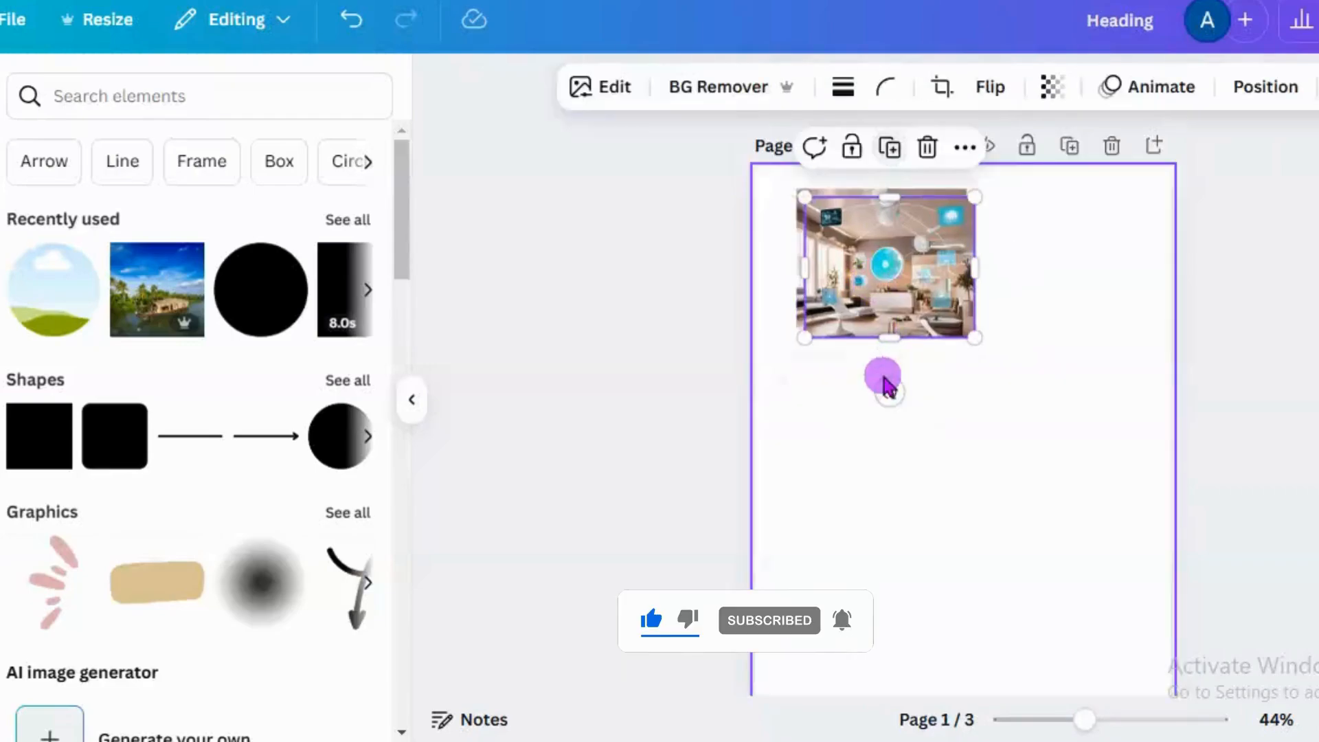
left_click_drag(917, 540, 852, 646)
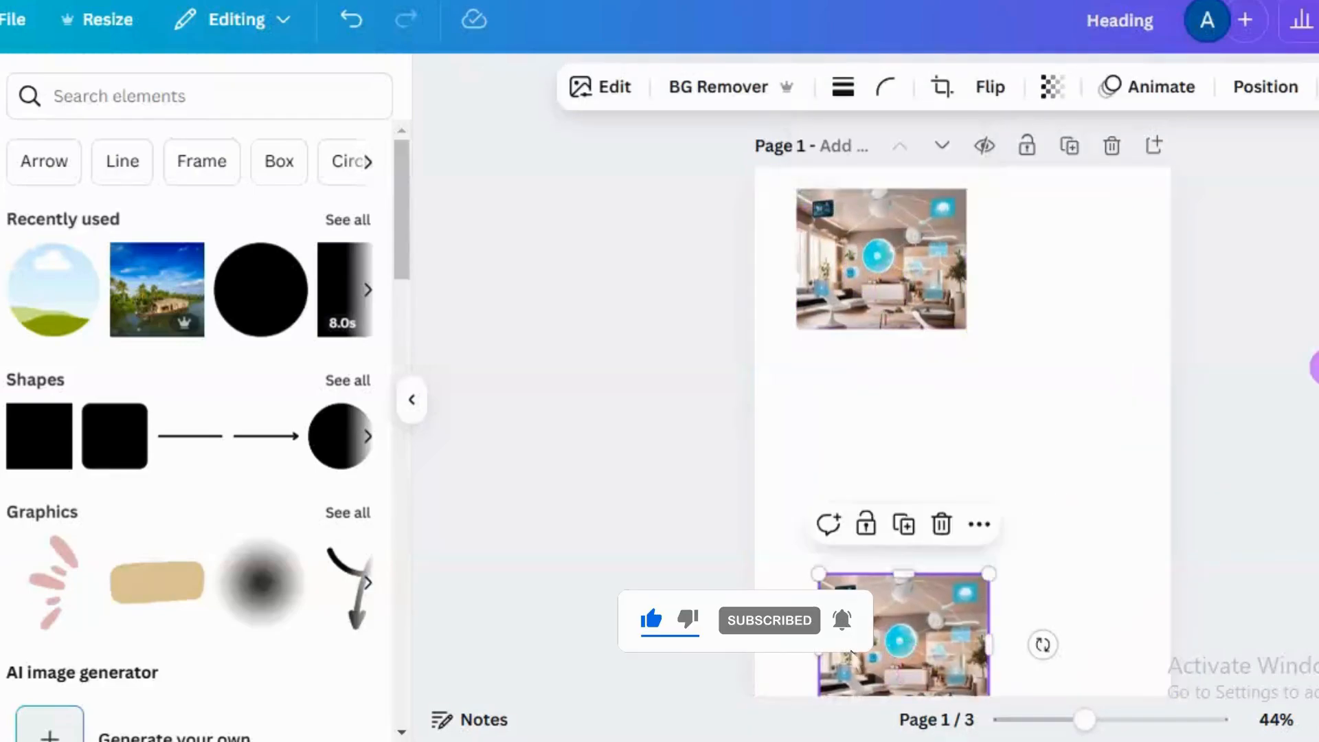
- Move the duplicated smart home image from page 1 into the circular frame beside MARKETING on page 2
scroll(961, 412, "down", 8)
left_click(907, 117)
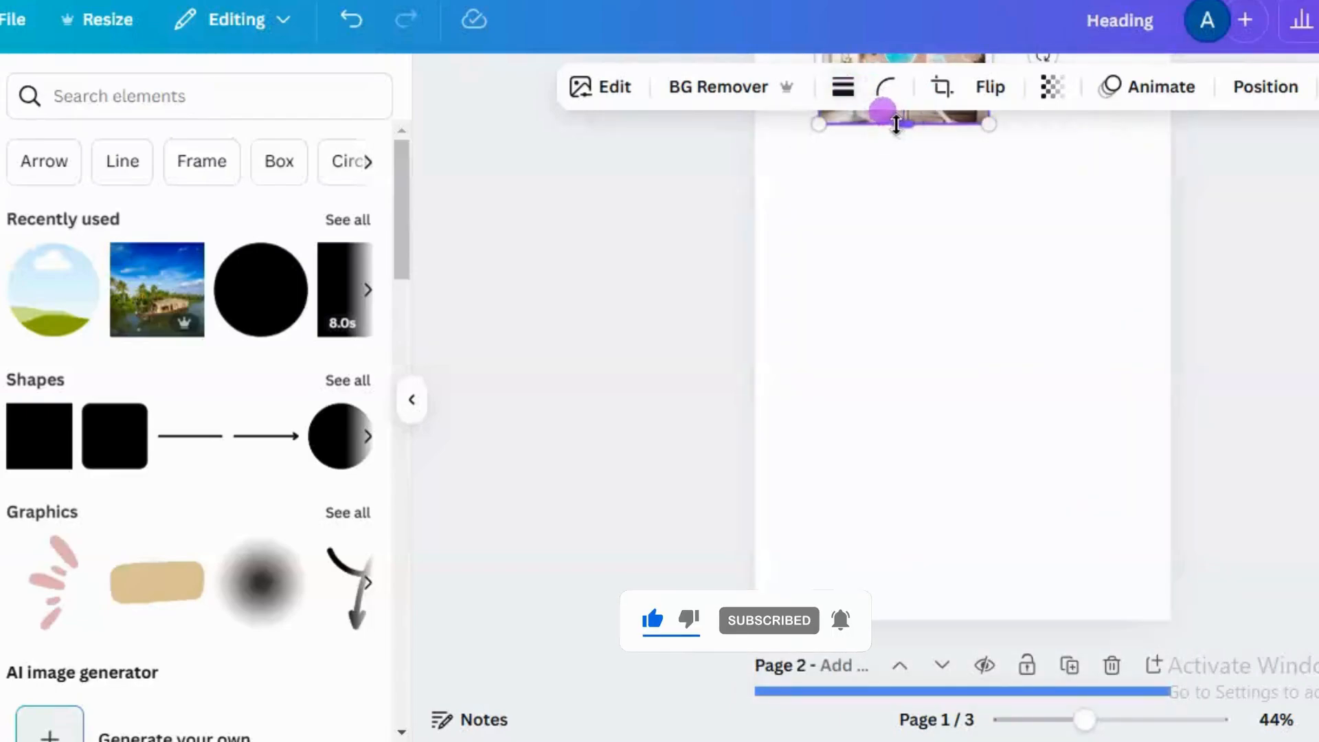
left_click(961, 220)
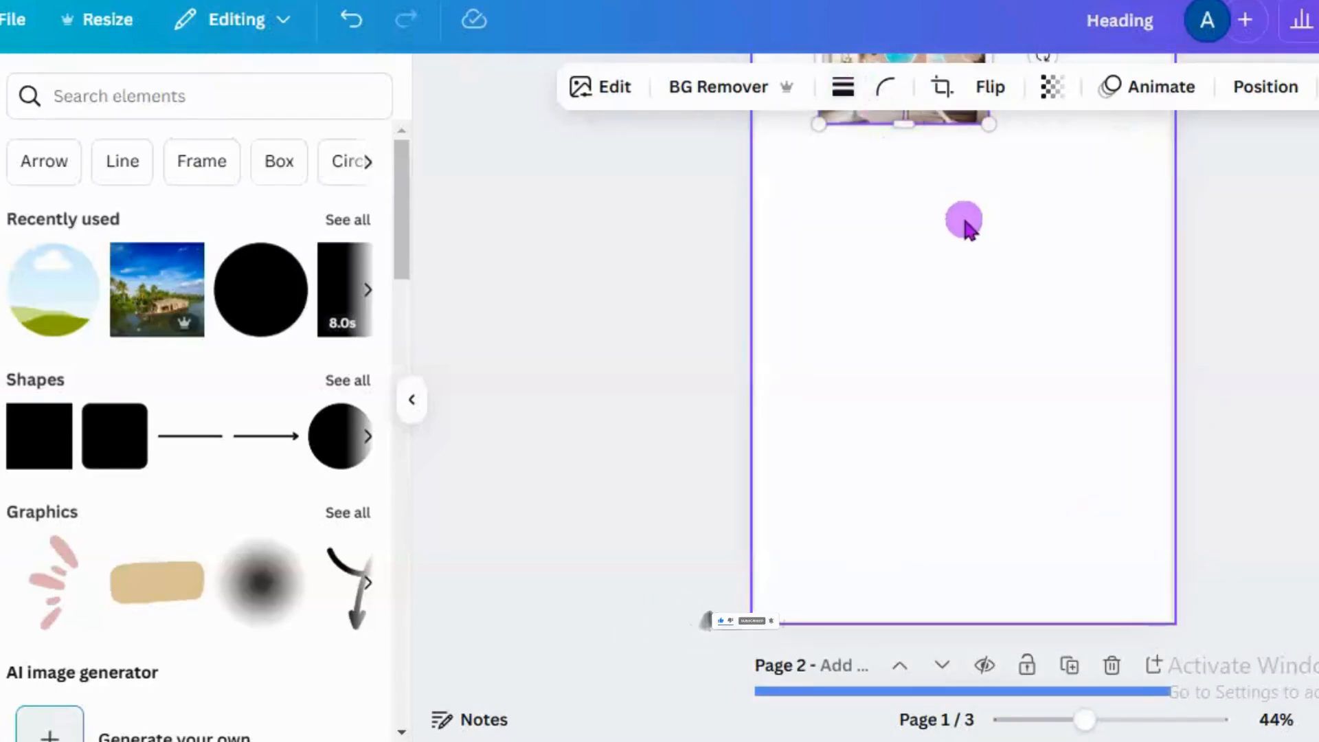
left_click(944, 128)
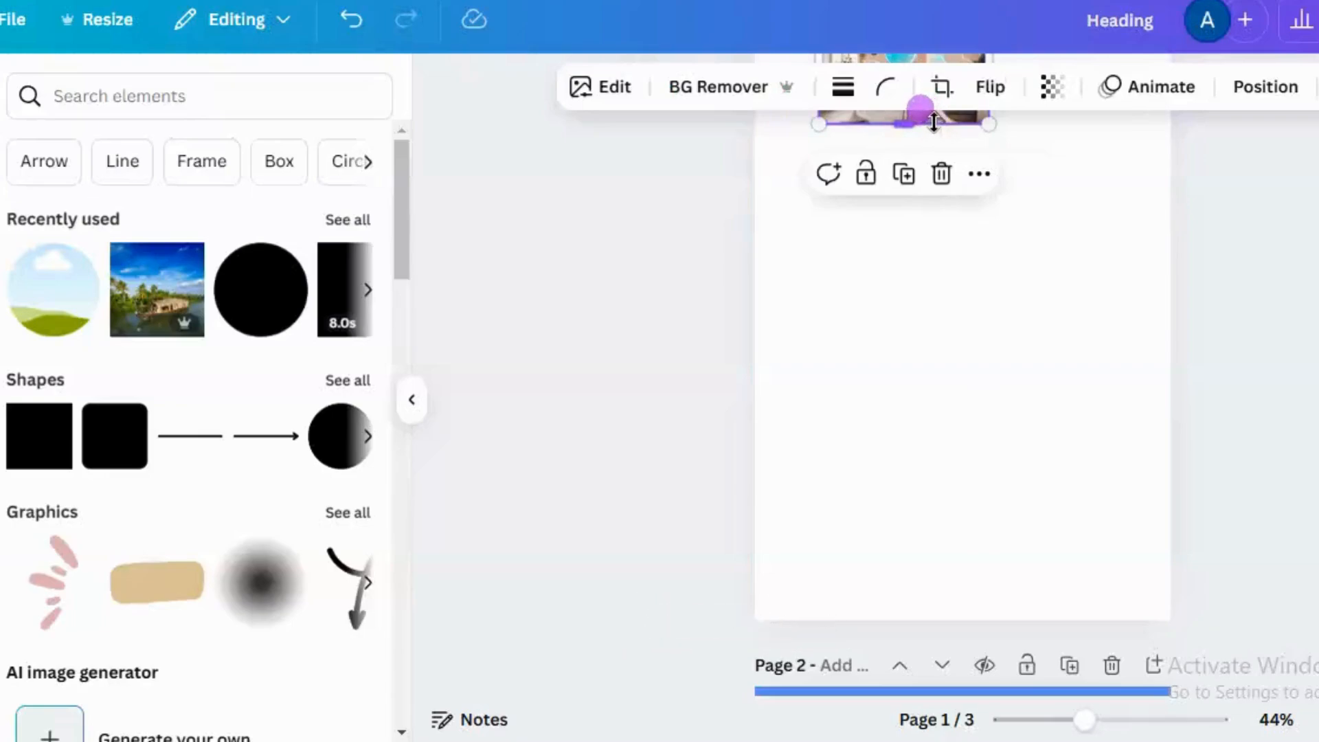
left_click(1101, 241)
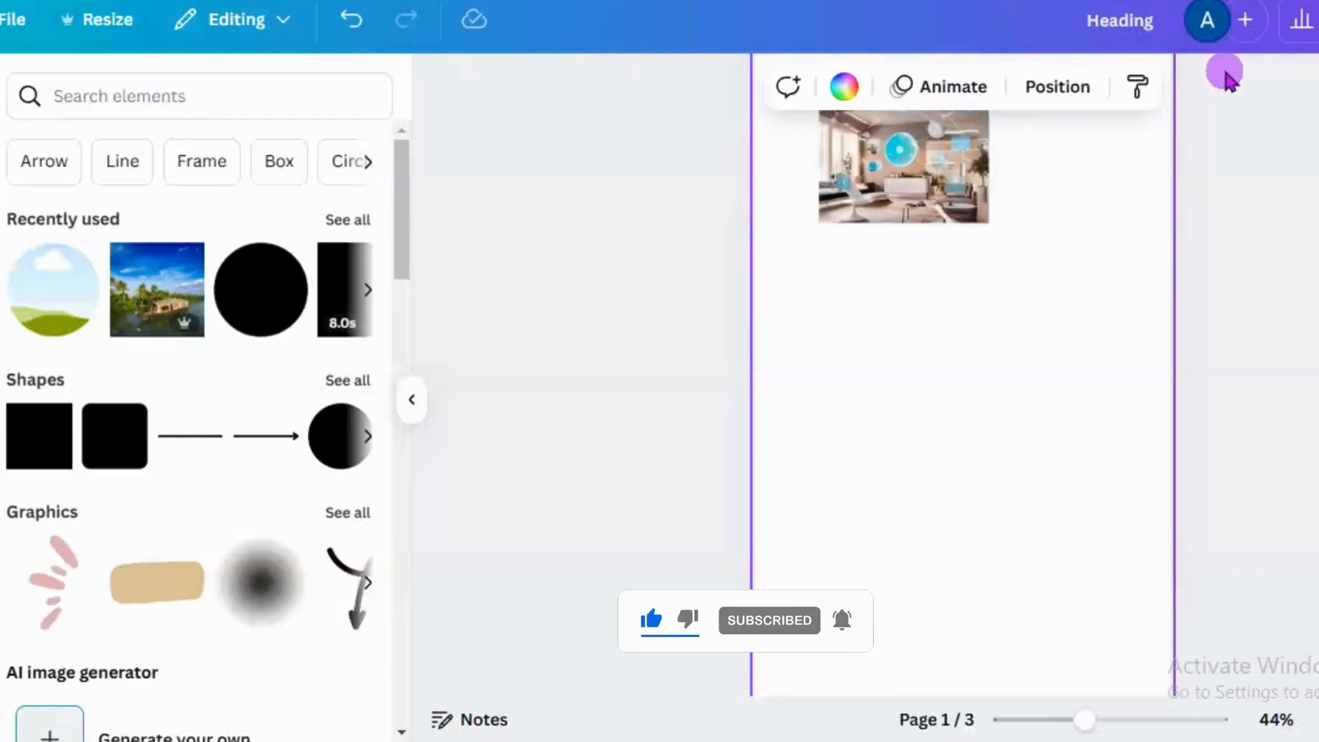
left_click_drag(897, 165, 961, 739)
scroll(962, 412, "down", 6)
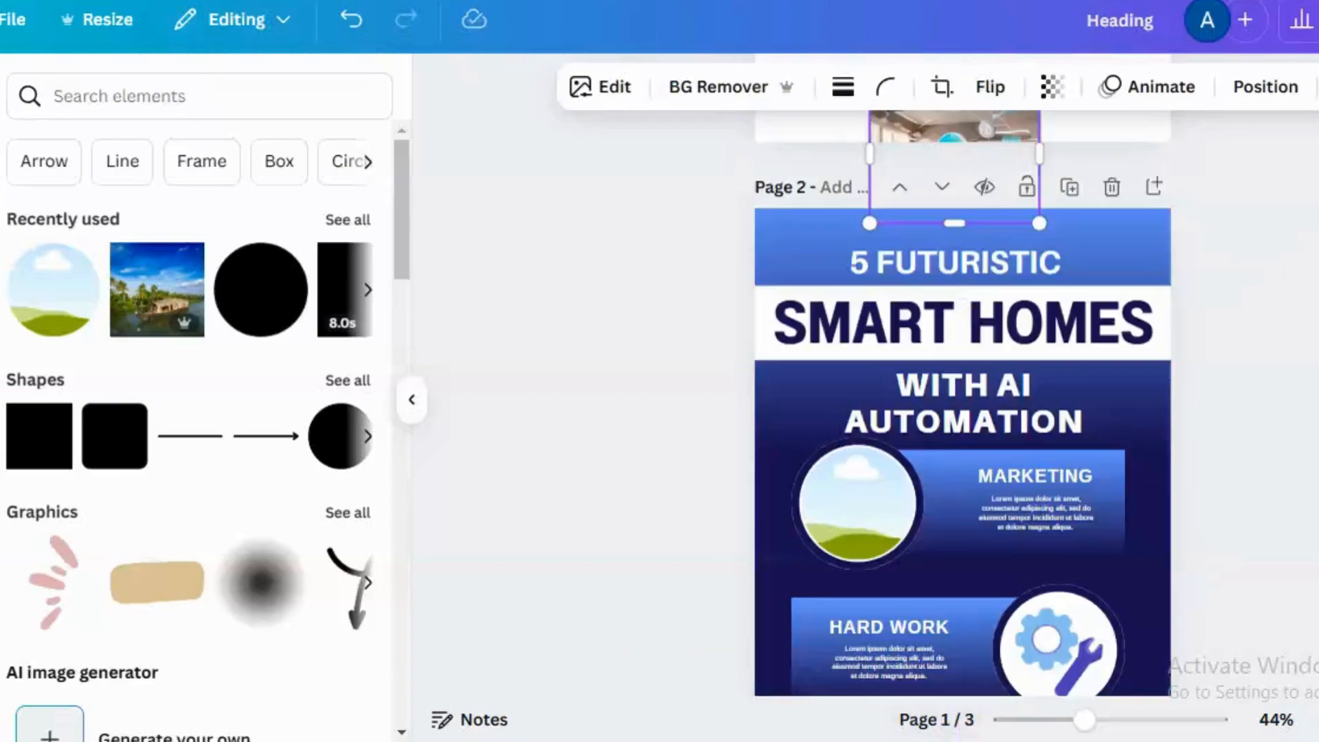
left_click_drag(987, 137, 886, 474)
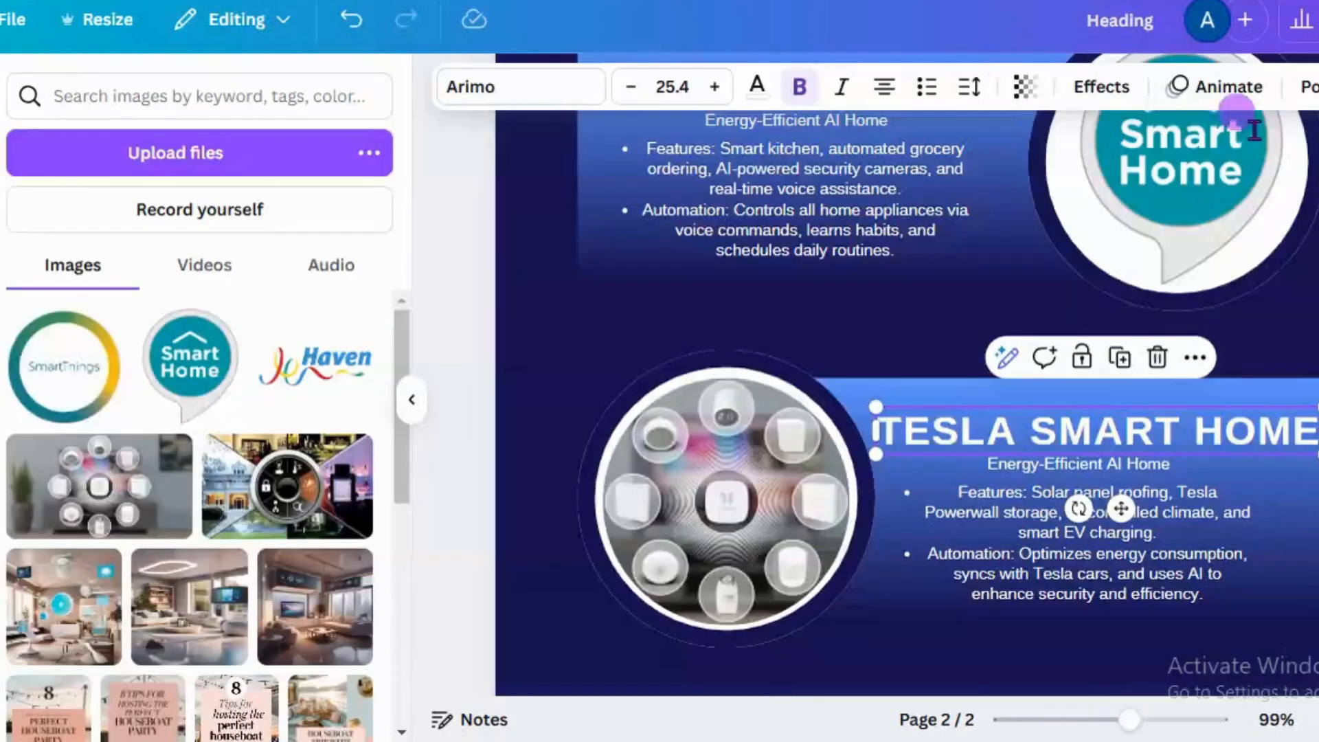
- Review the infographic's smart home sections on page 2, from The X-House down to the last section
scroll(906, 405, "up", 9)
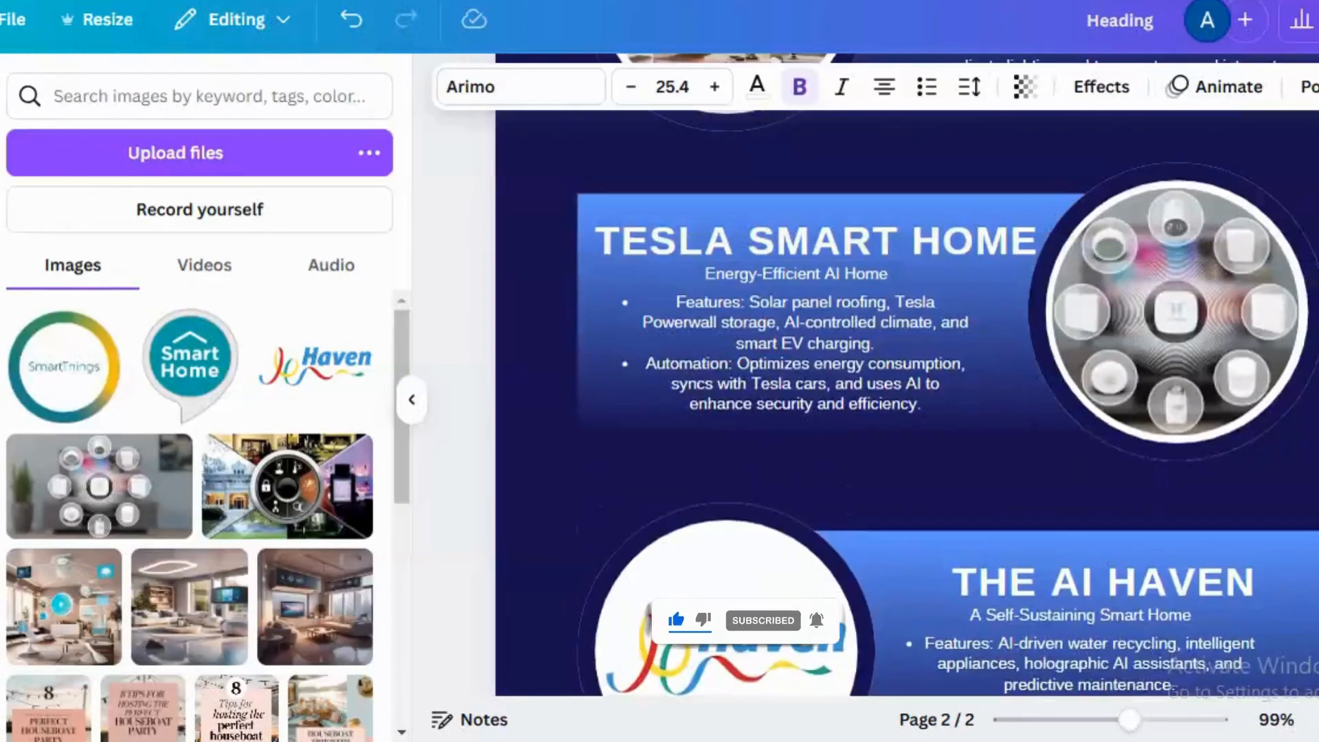
scroll(907, 406, "down", 1)
scroll(907, 406, "up", 6)
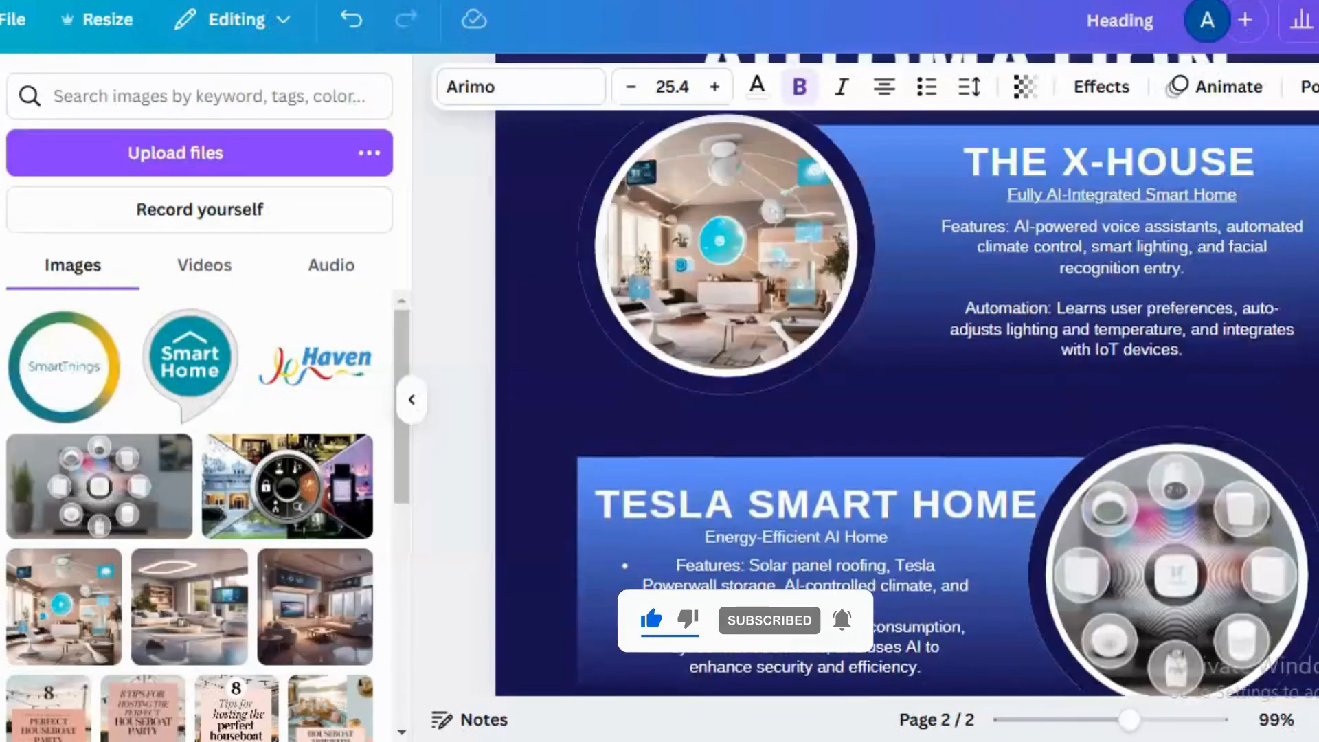
scroll(907, 406, "down", 15)
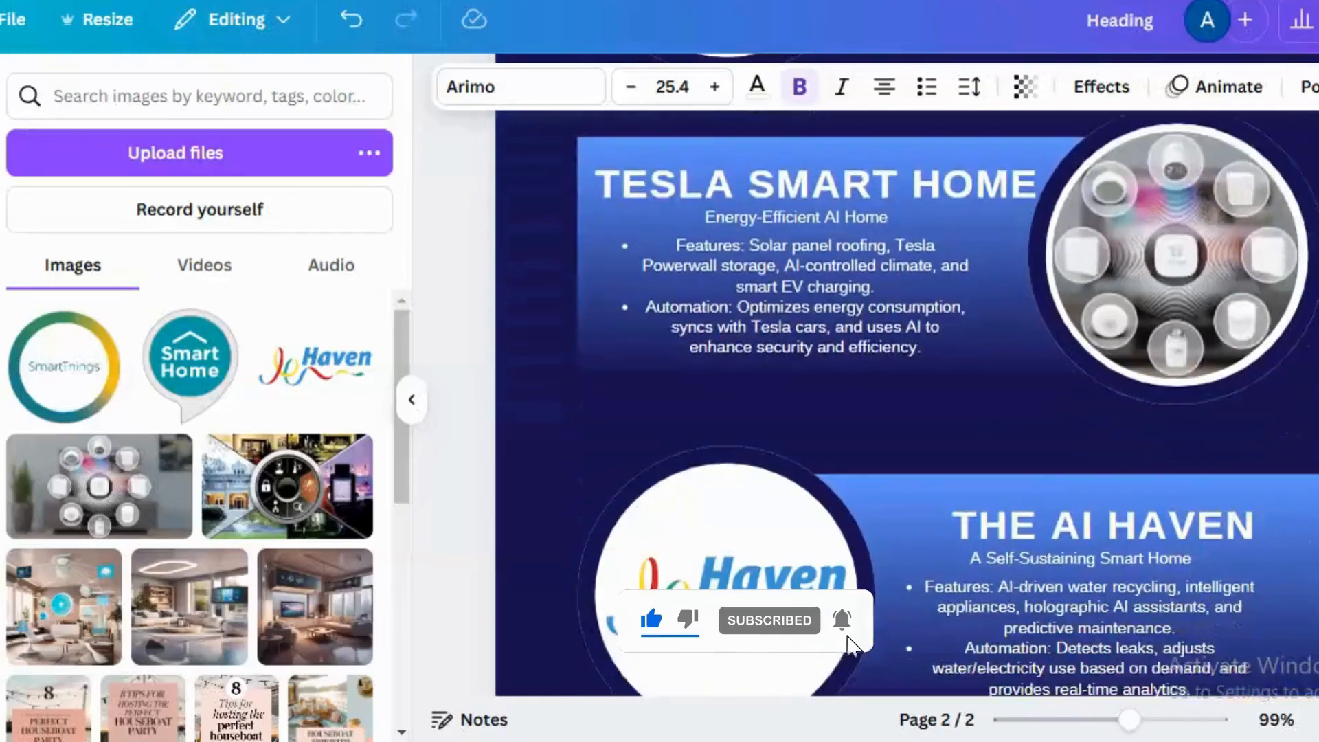
scroll(907, 405, "down", 2)
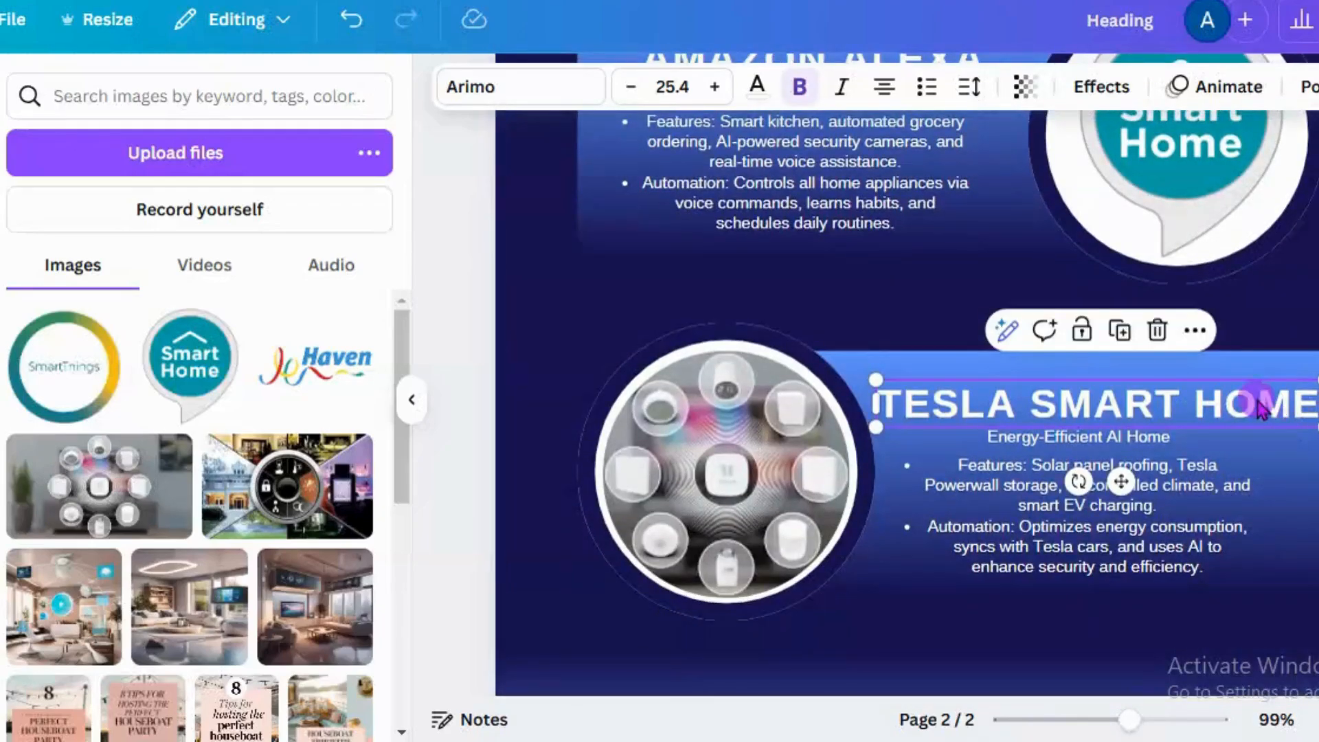
- Switch to Google Docs and select the name "Samsung SmartThings Home" in the fifth heading
key("alt+Tab")
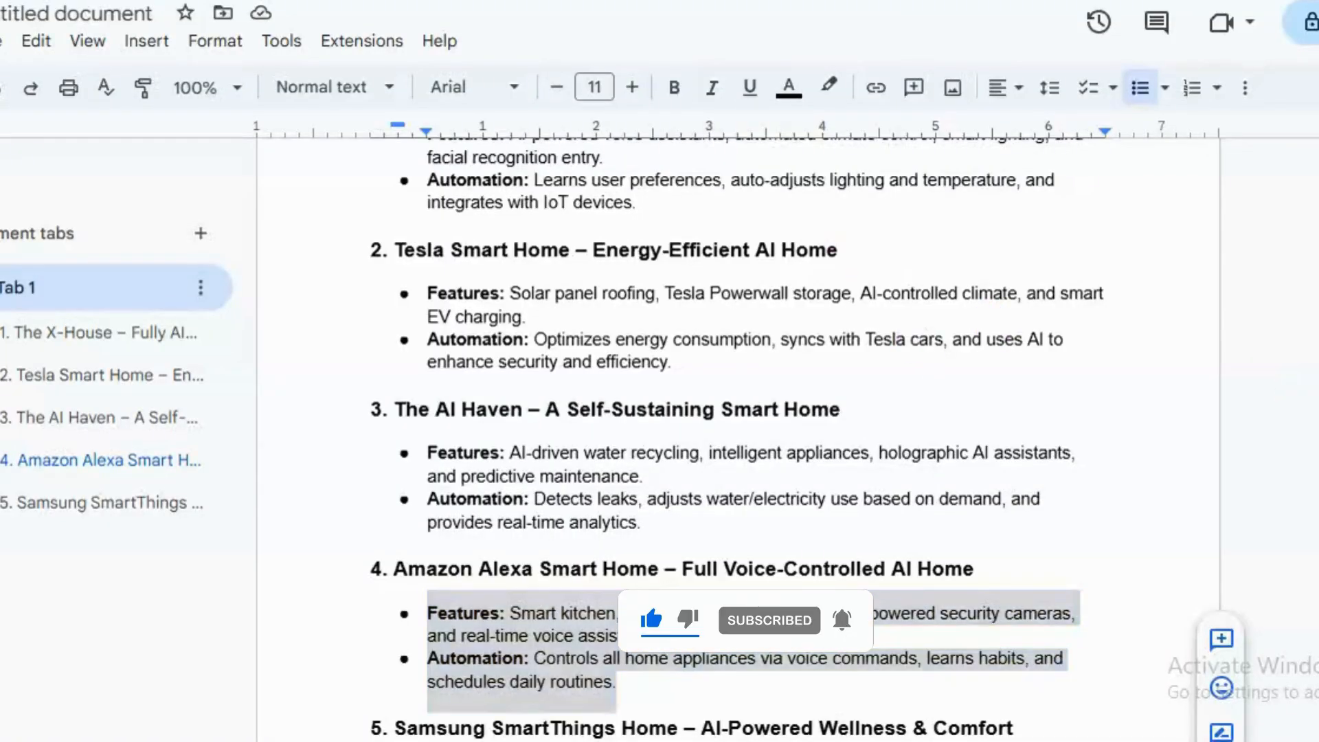
scroll(860, 335, "down", 6)
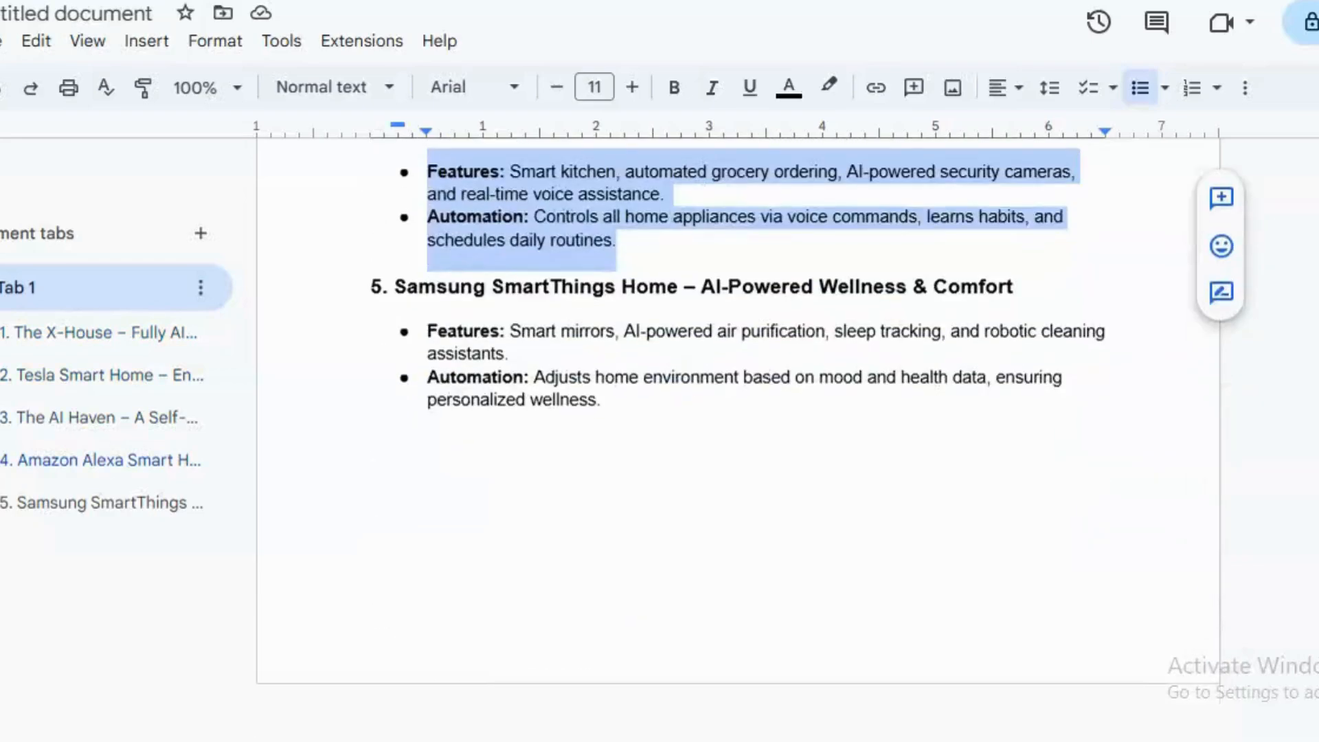
left_click_drag(678, 289, 463, 282)
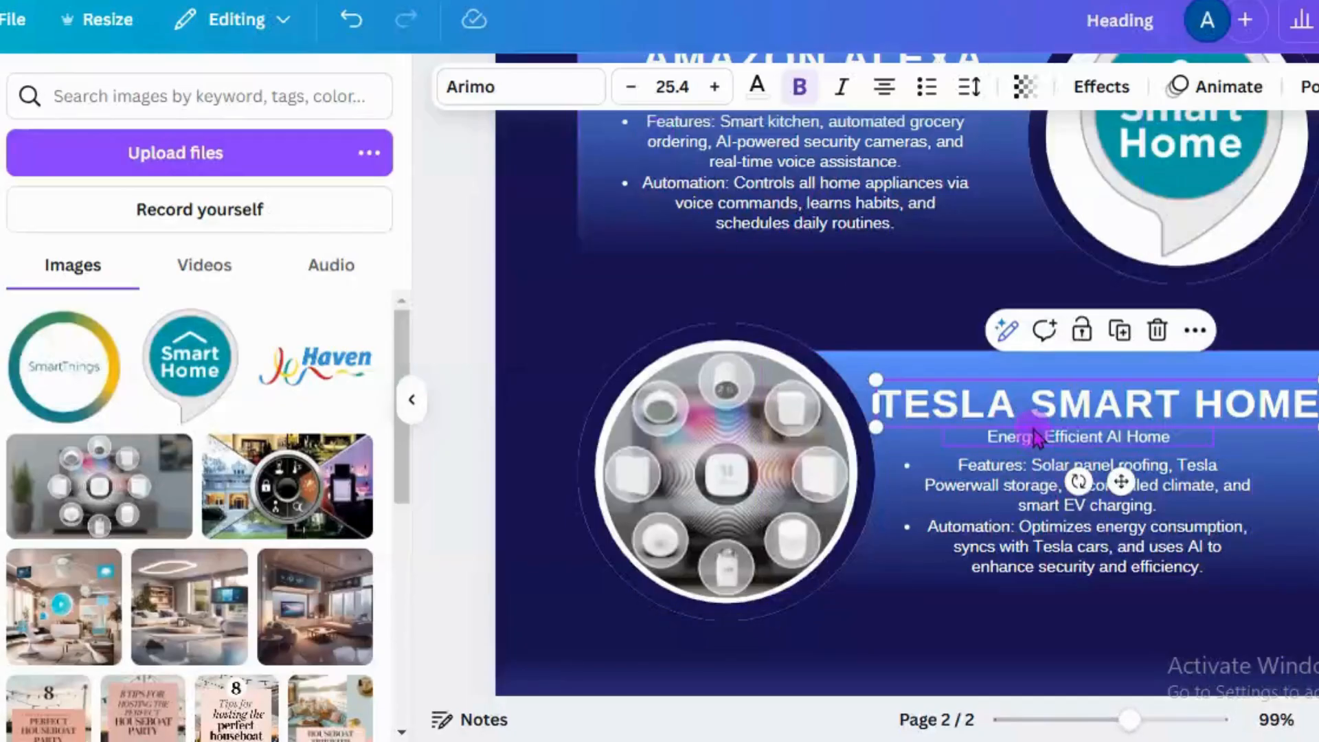
- Switch back to Canva and replace the last section's heading with "SAMSUNG SMARTTHINGS HOME", shrinking it to size 16.1 on one line
double_click(1045, 410)
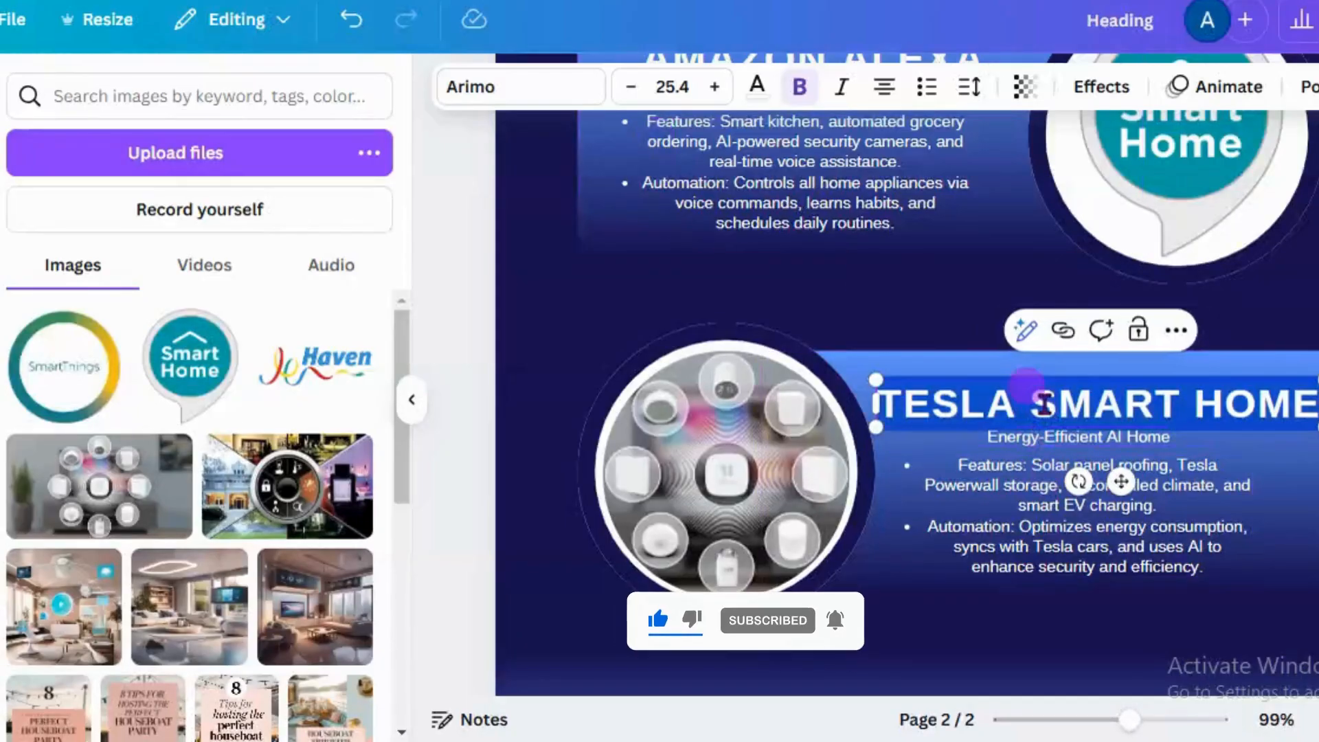
type("SAMSUNG SMARTTHINGS HOME")
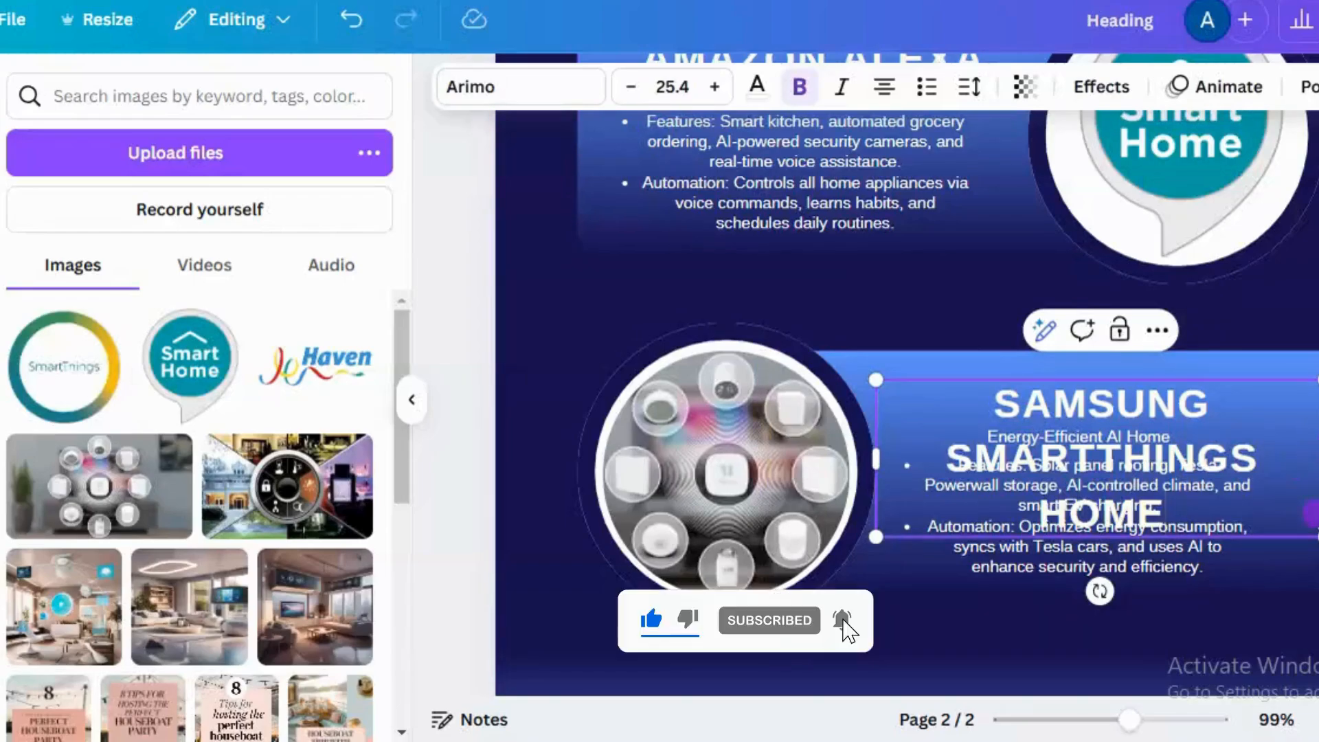
left_click_drag(1309, 459, 1314, 404)
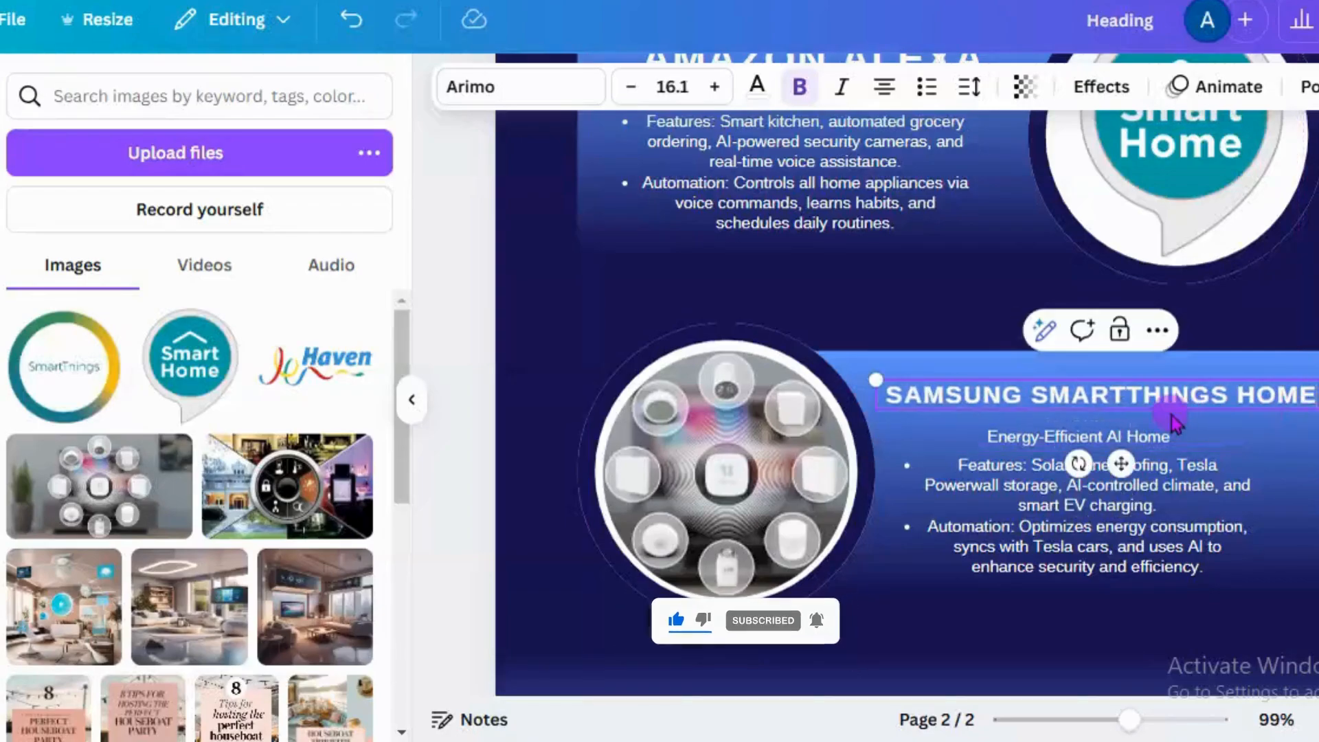
- Copy "AI-Powered Wellness & Comfort" from the fifth heading in Google Docs and replace the Samsung section's subtitle with it in Canva
left_click(1158, 437)
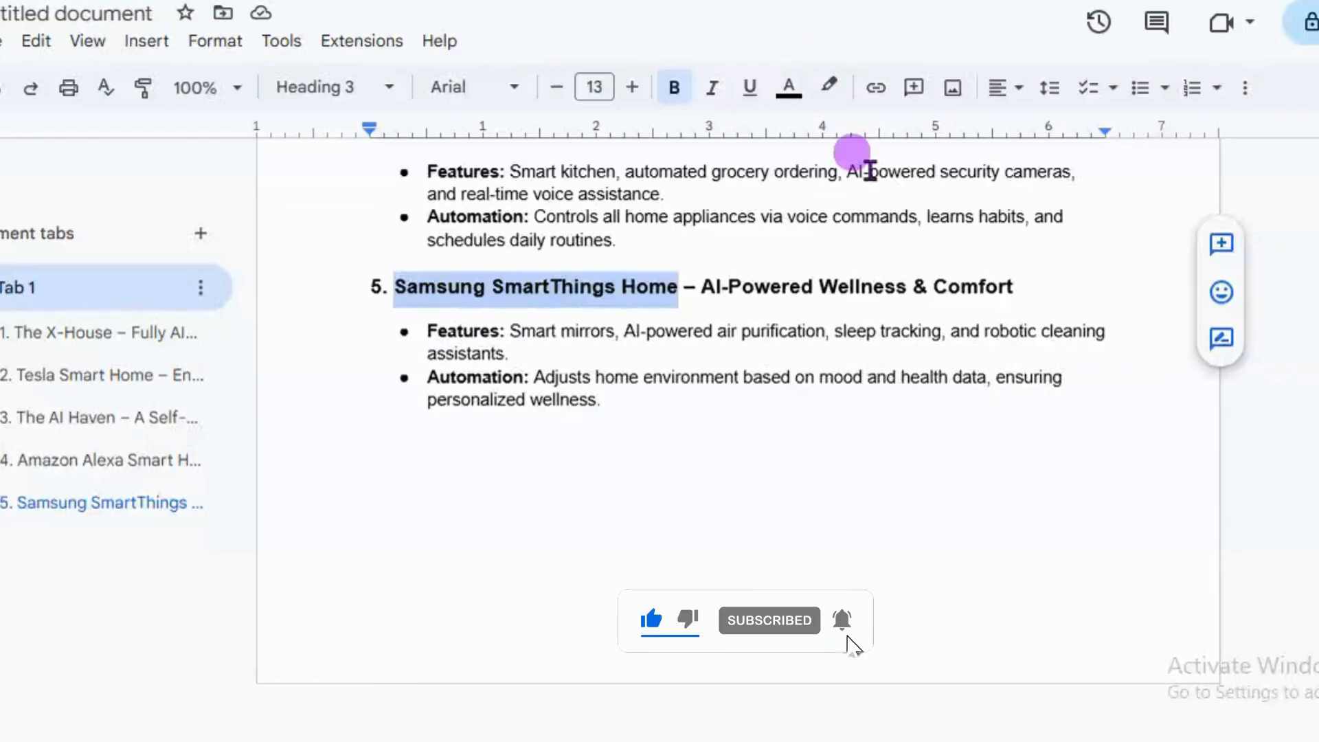
left_click_drag(702, 286, 1015, 282)
key("ctrl+c")
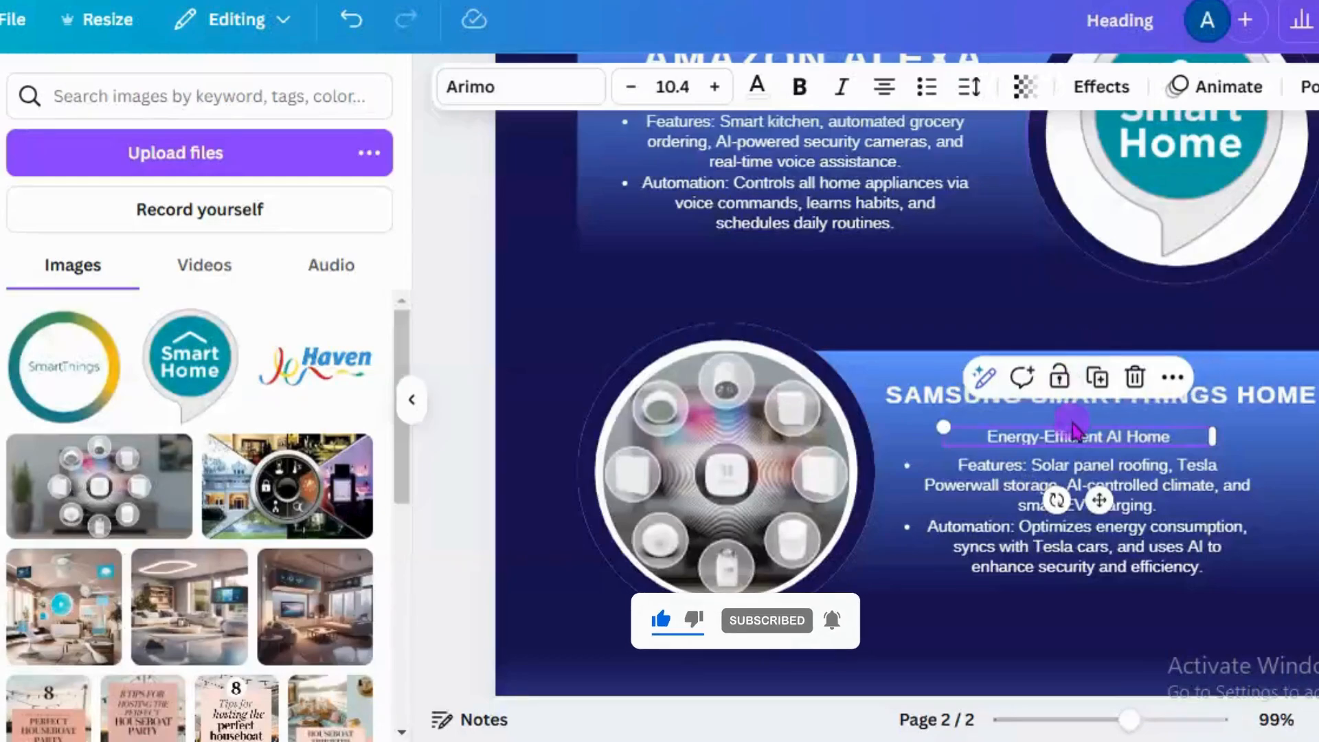
triple_click(1074, 433)
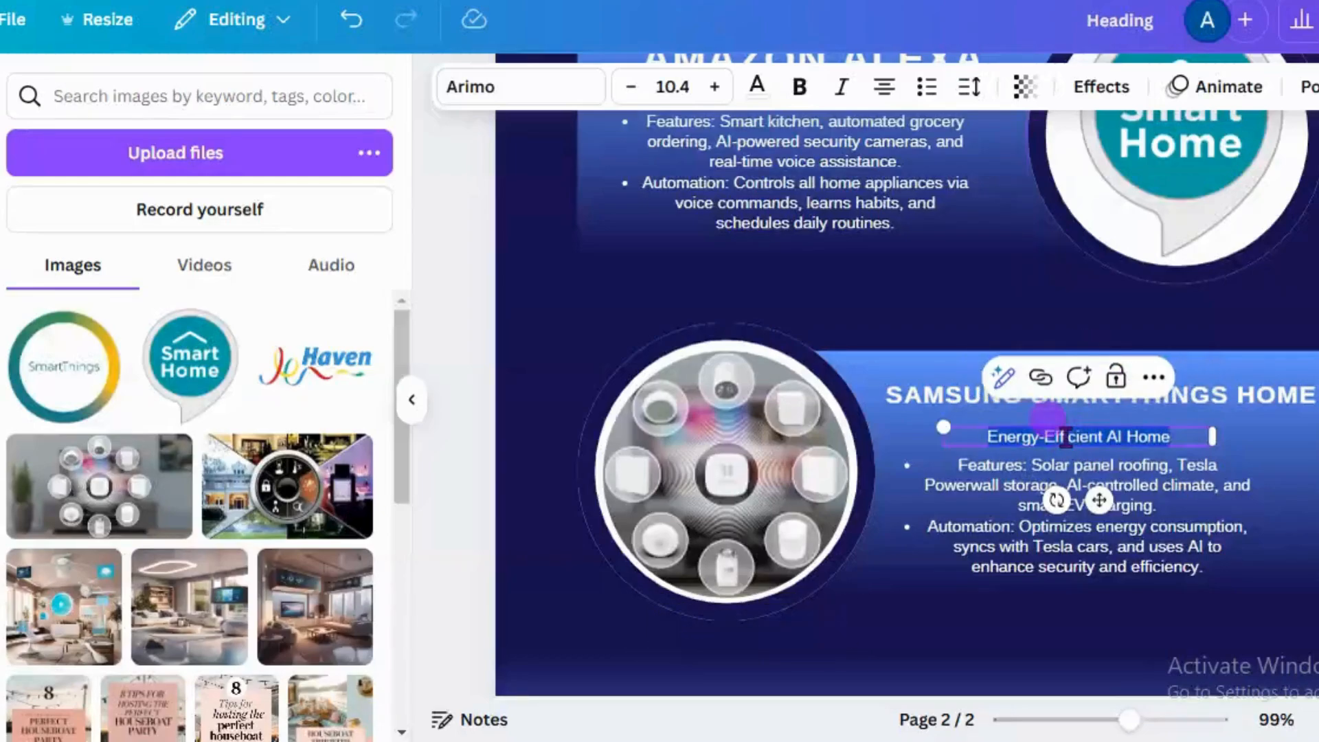
key("ctrl+v")
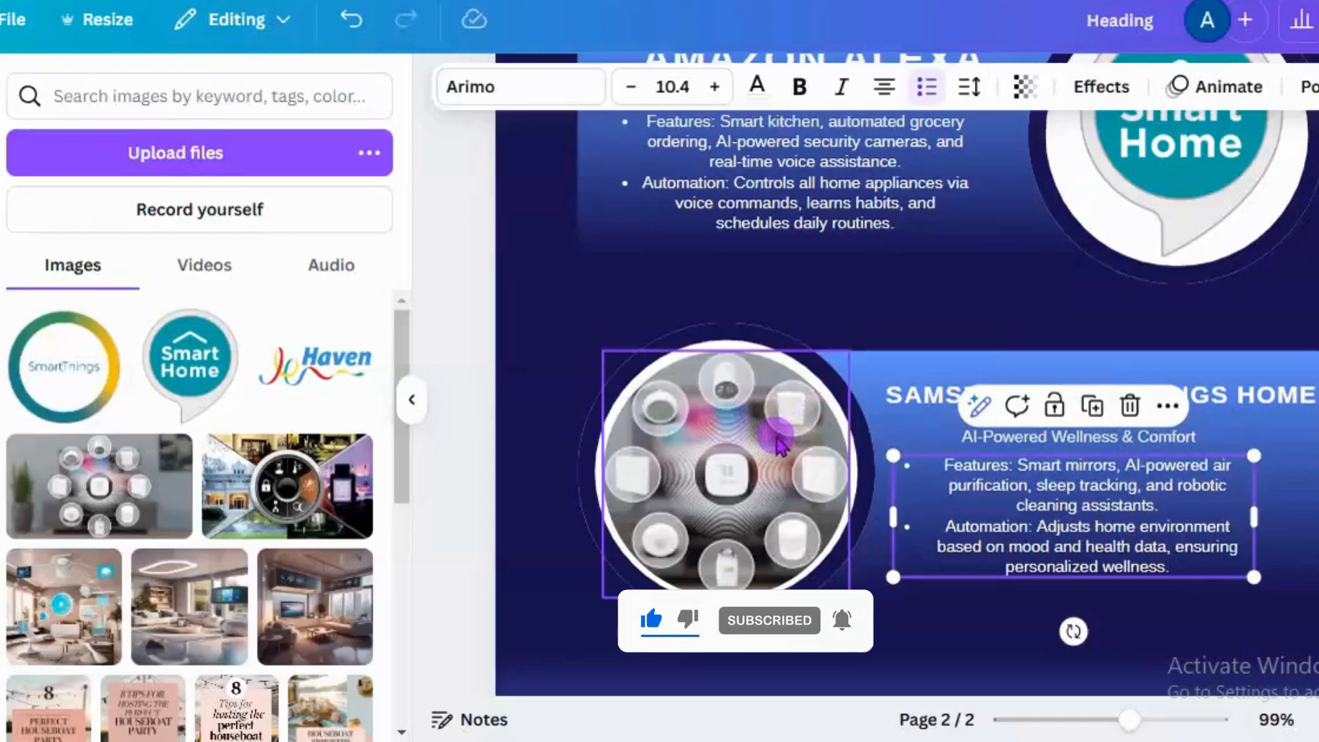
- Delete the image inside the circular frame beside SAMSUNG SMARTTHINGS HOME, keeping the frame
left_click(780, 443)
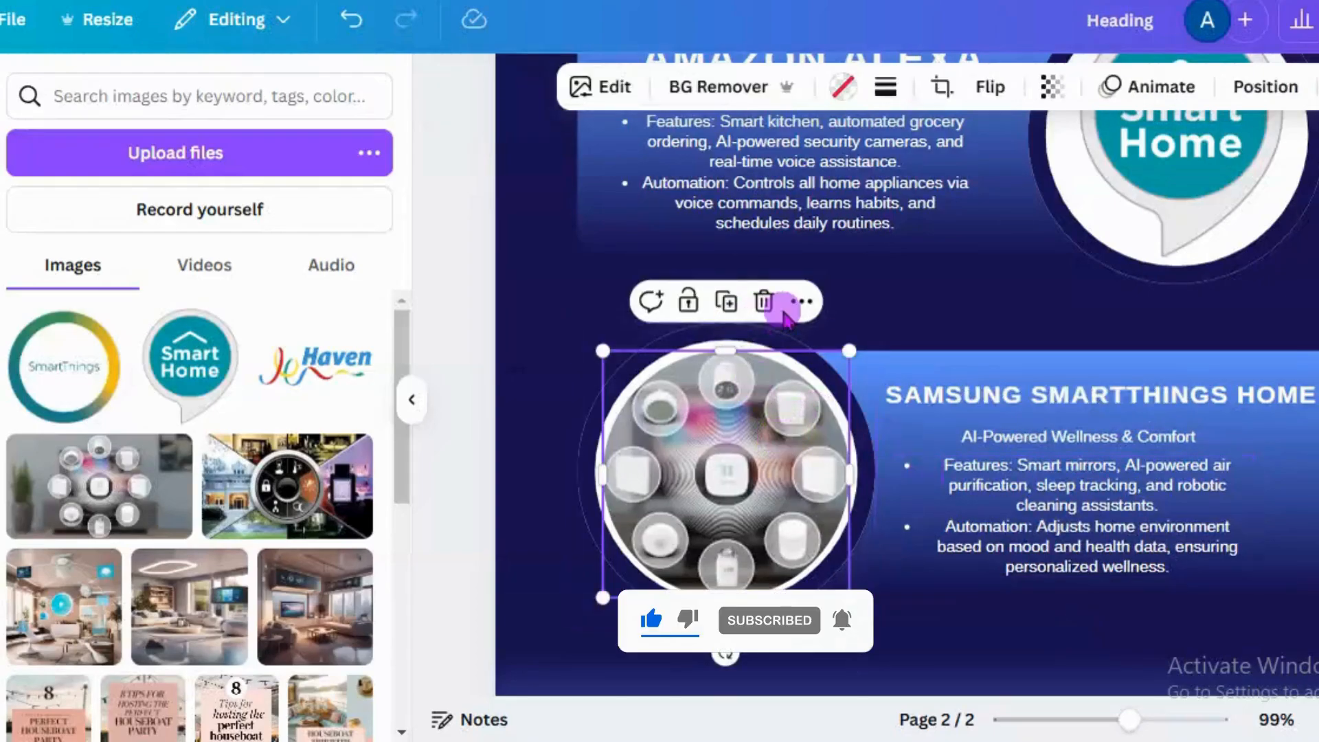
left_click(762, 307)
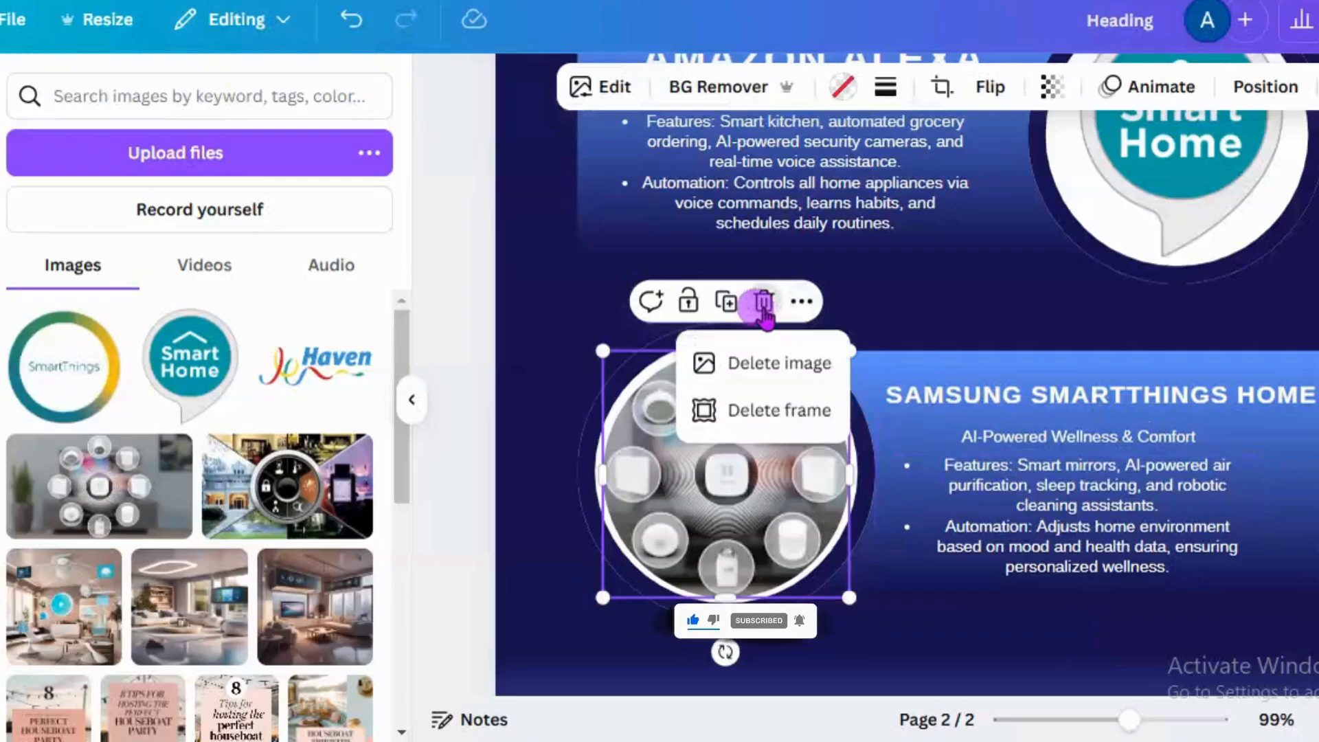
left_click(797, 365)
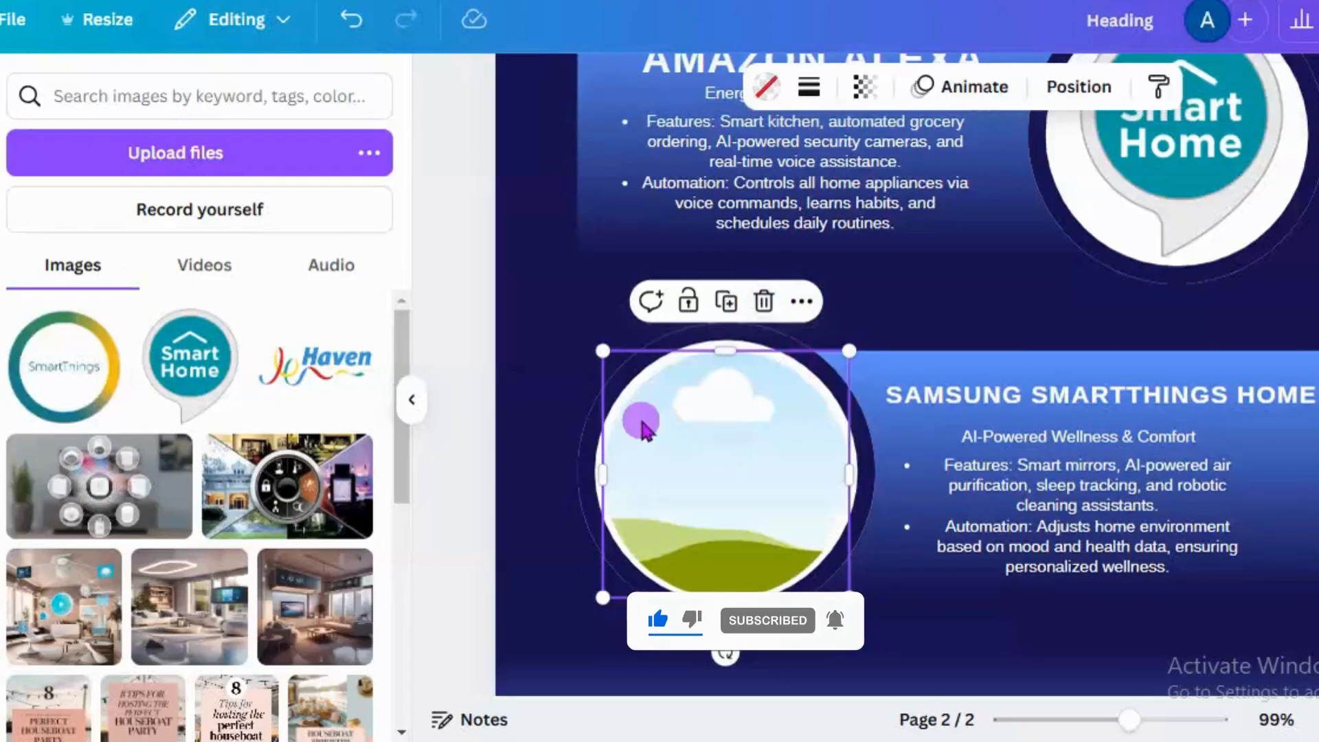
- Add the uploaded SmartThings logo to page 2 and place it in the empty circular frame beside SAMSUNG SMARTTHINGS HOME
left_click(43, 366)
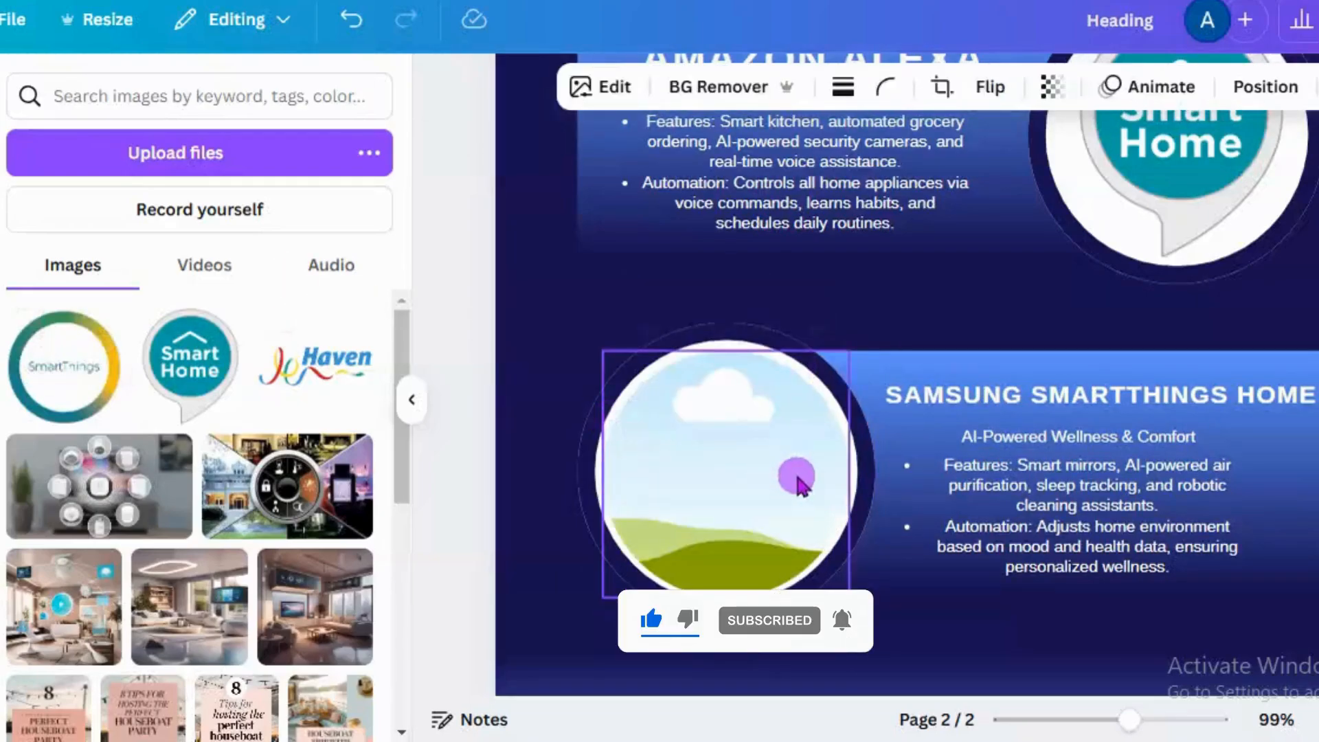
left_click_drag(1129, 719, 1091, 720)
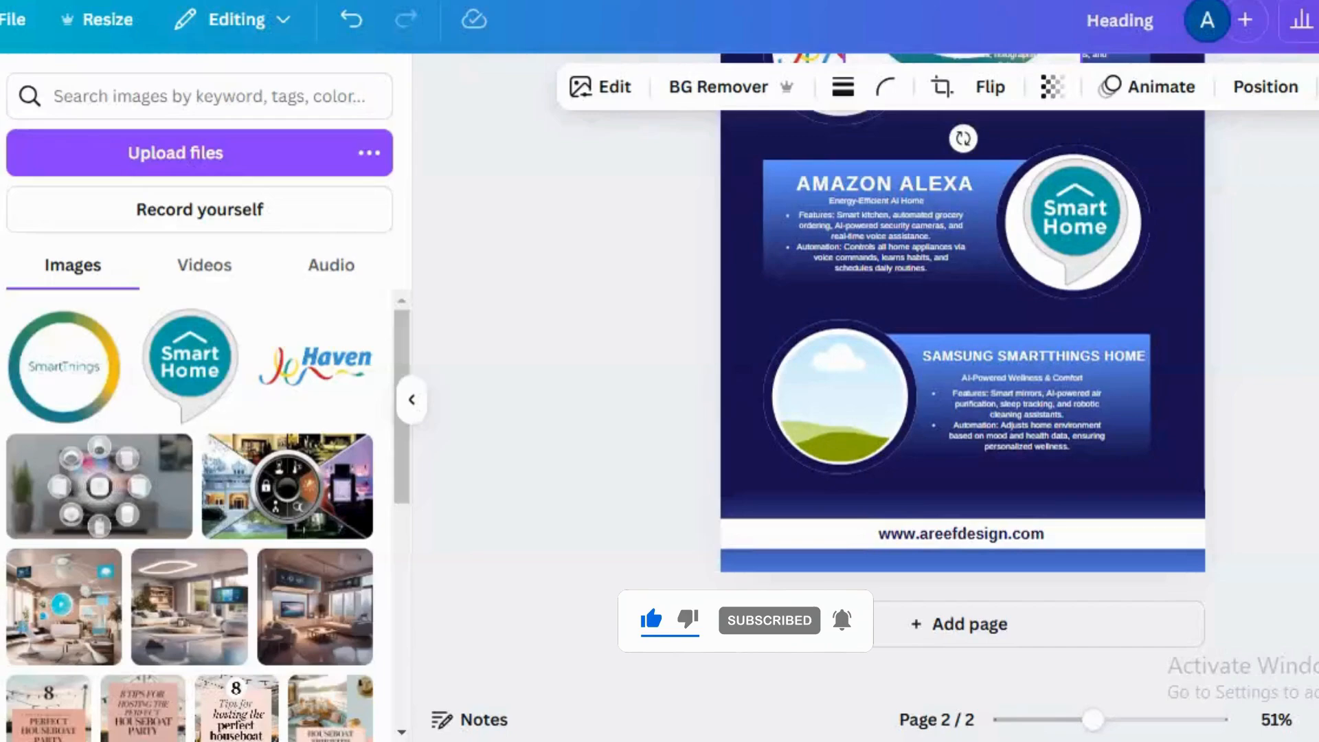
scroll(1120, 345, "up", 3)
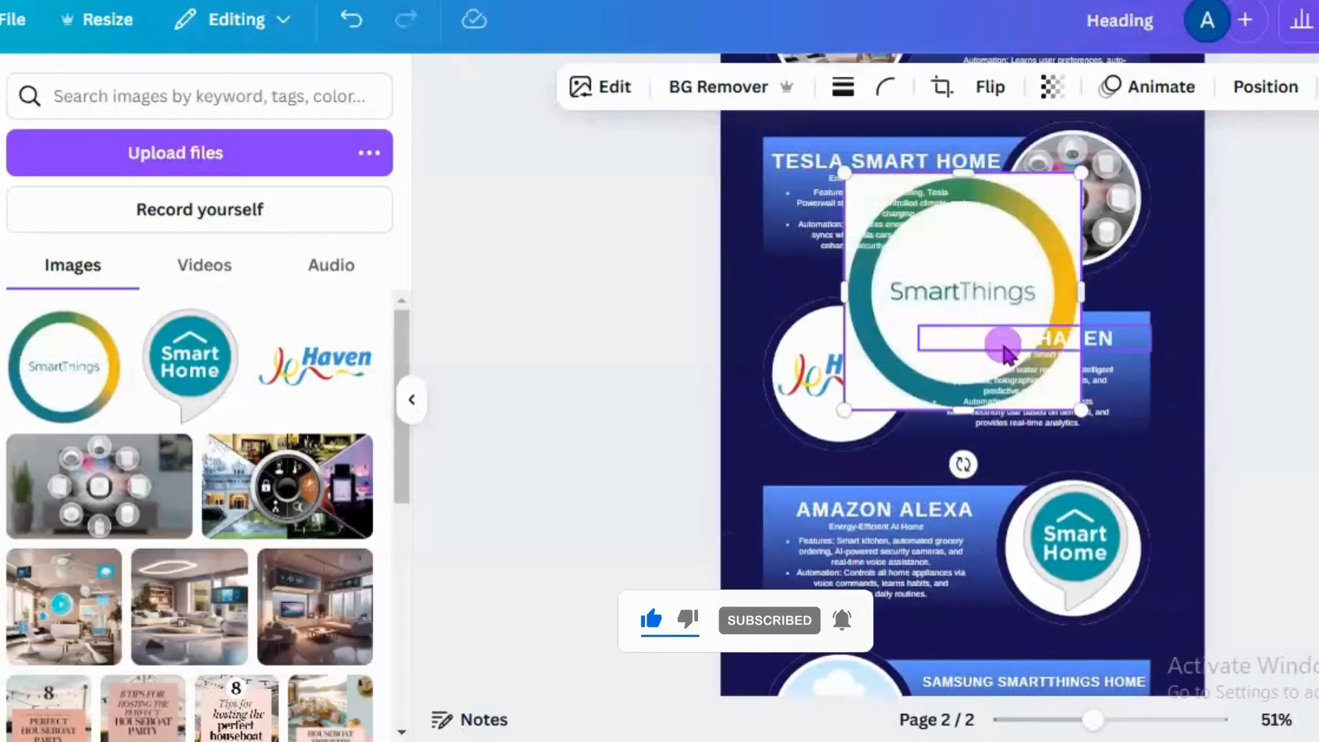
left_click_drag(876, 385, 851, 684)
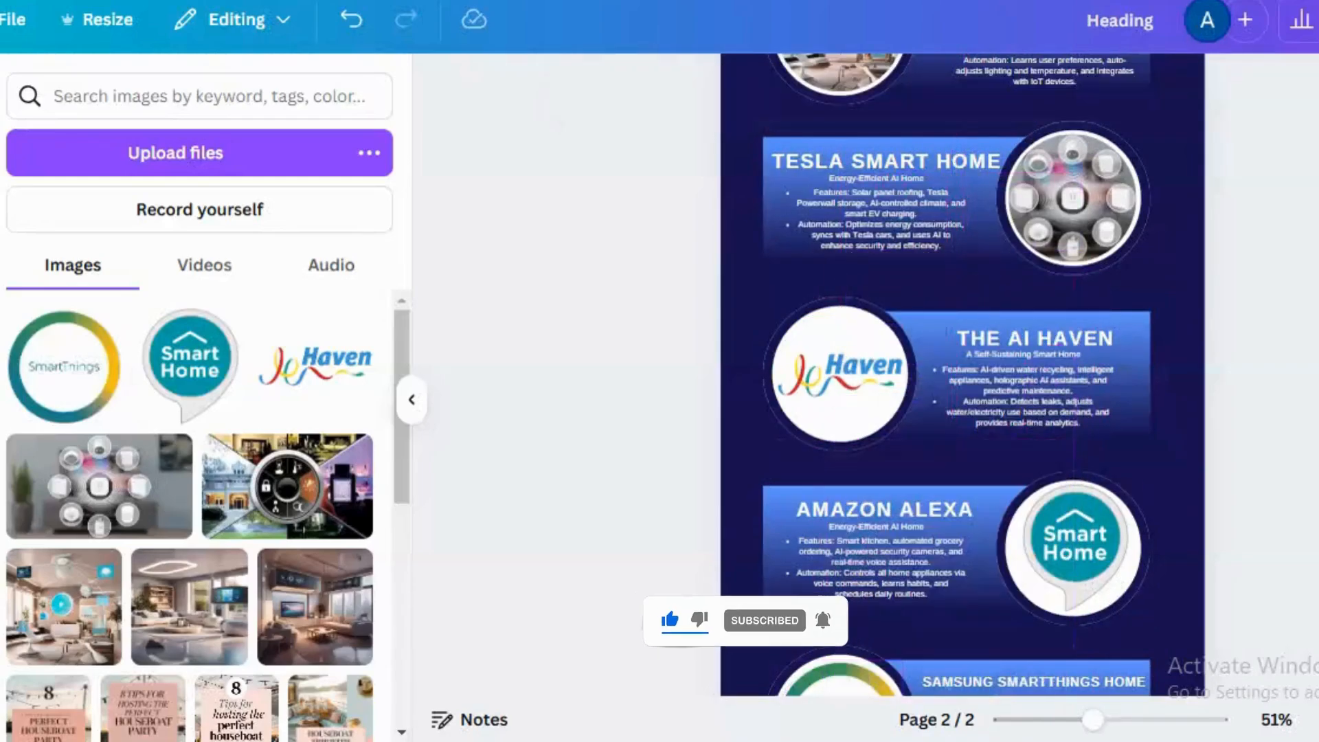
- Review the infographic on page 2 from the title through all five smart home sections to the footer
scroll(1089, 466, "down", 4)
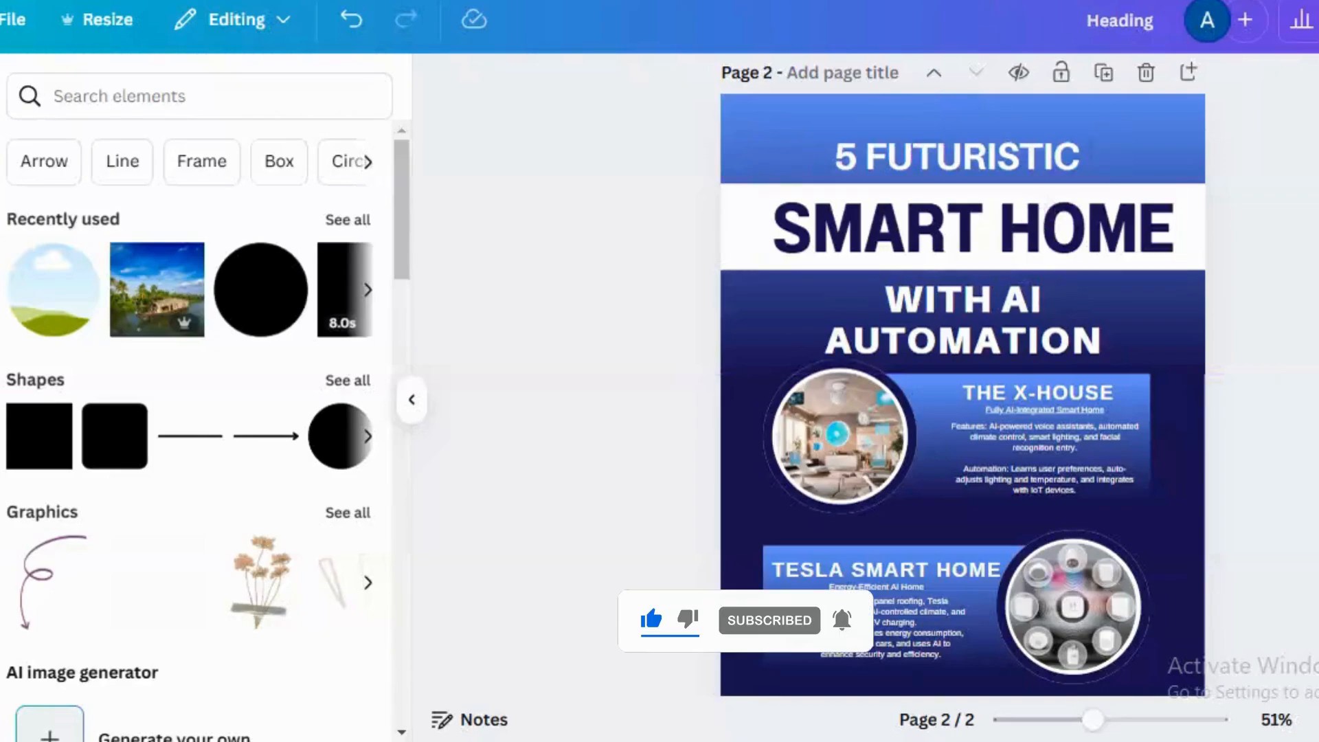
scroll(961, 378, "down", 8)
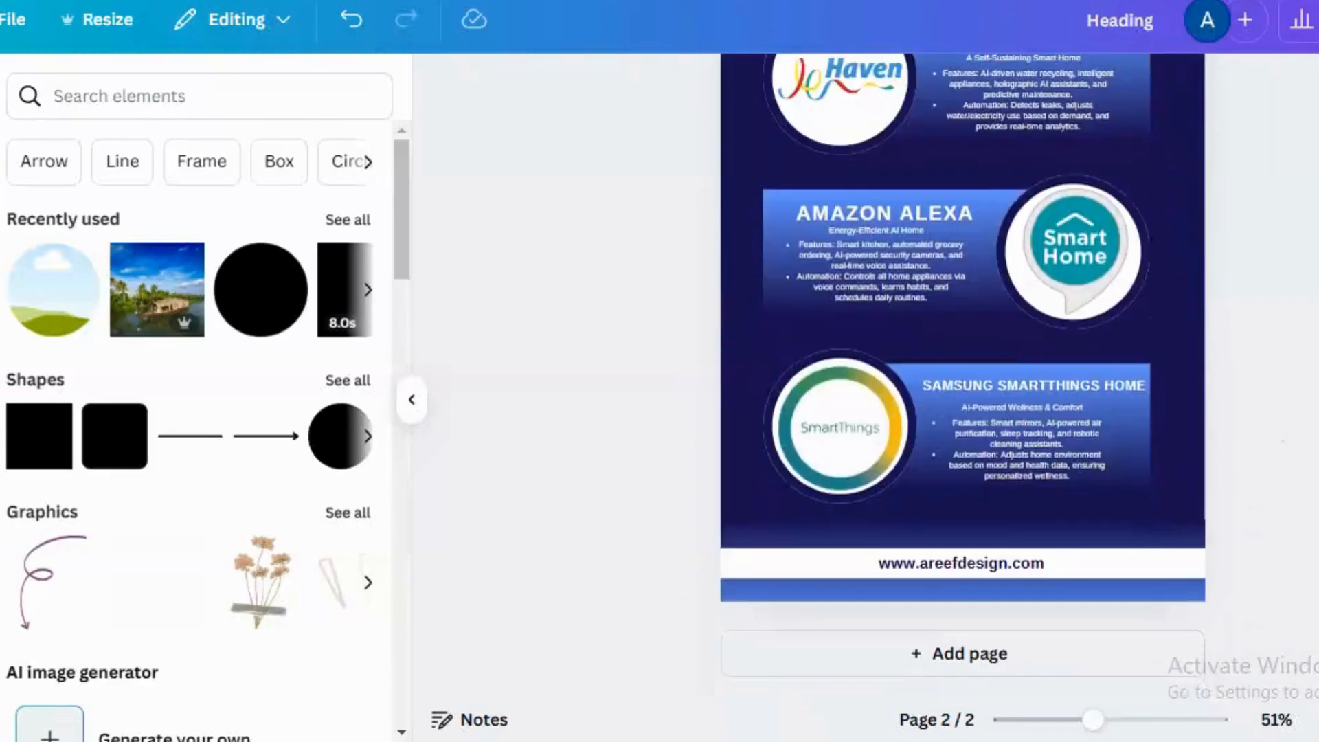
scroll(962, 378, "down", 3)
scroll(962, 378, "up", 5)
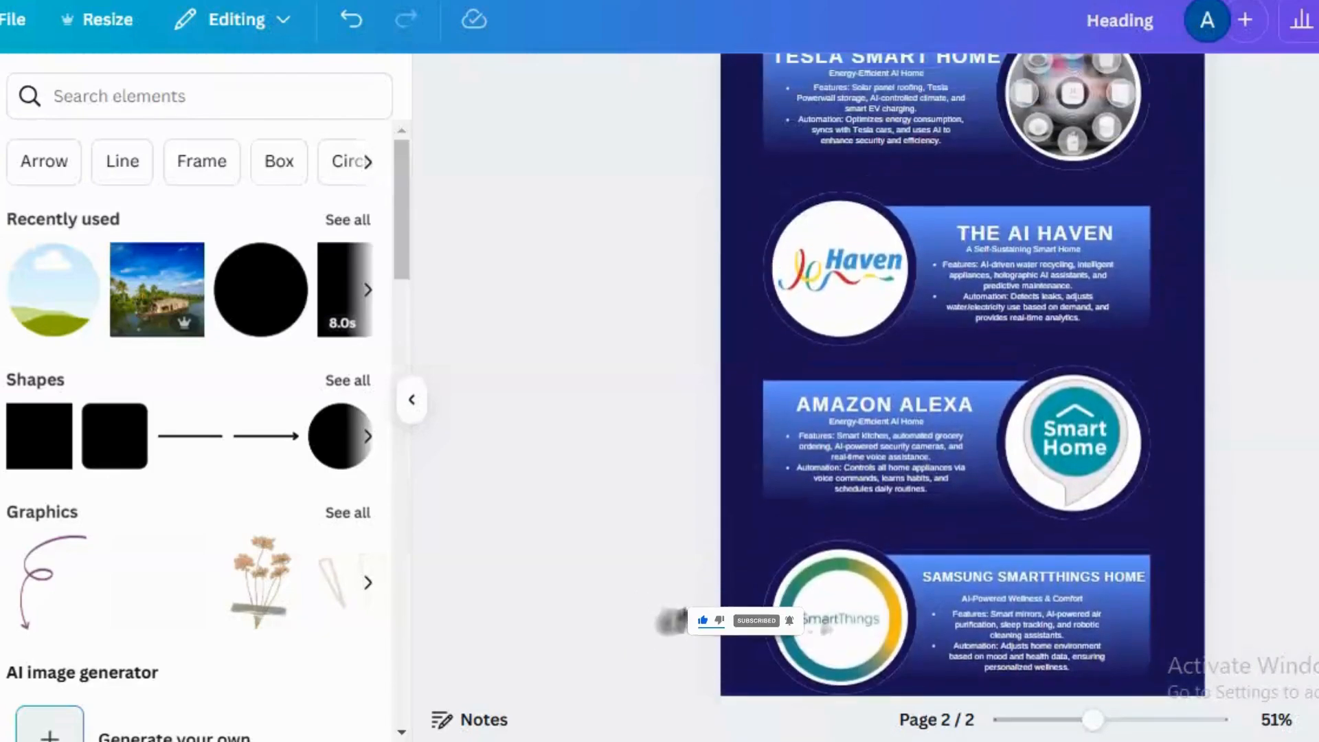
scroll(962, 378, "up", 5)
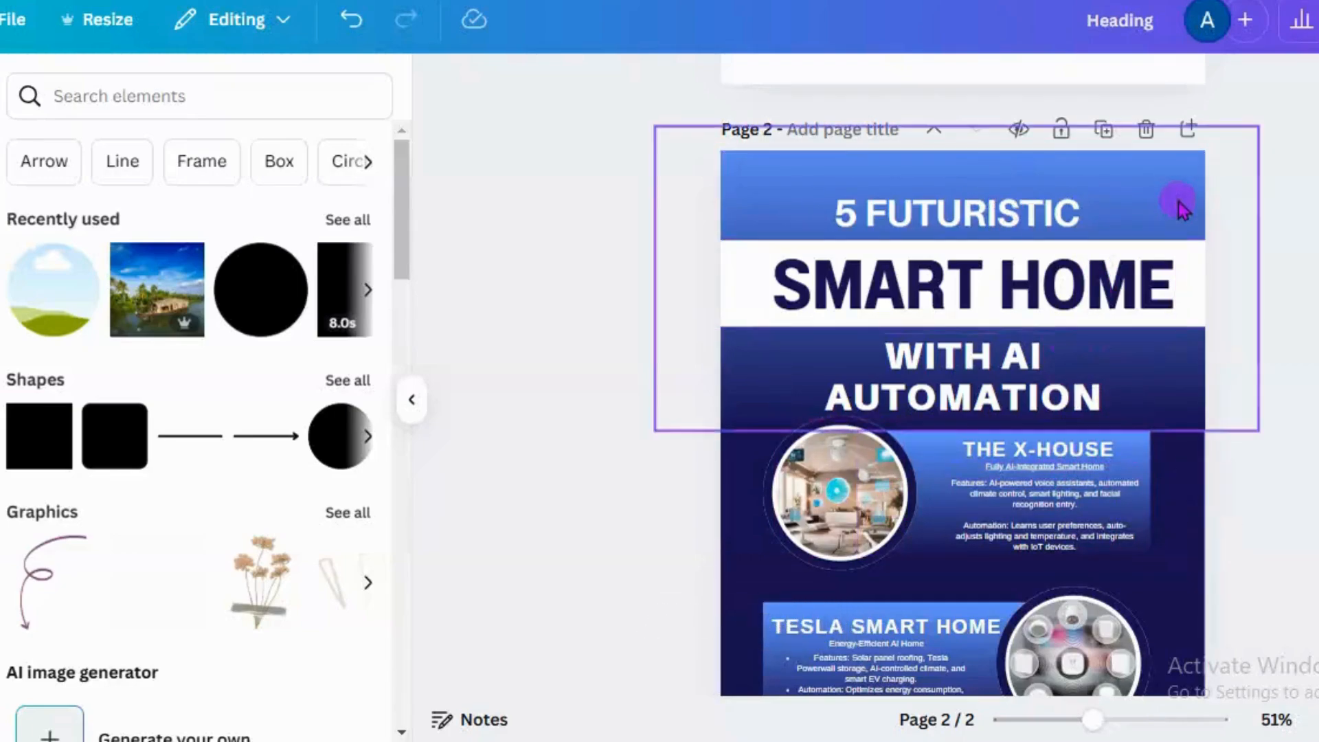
- Try several default gradients on the title banner shape of page 2 and fill it with the yellow-to-orange gradient
left_click(1182, 176)
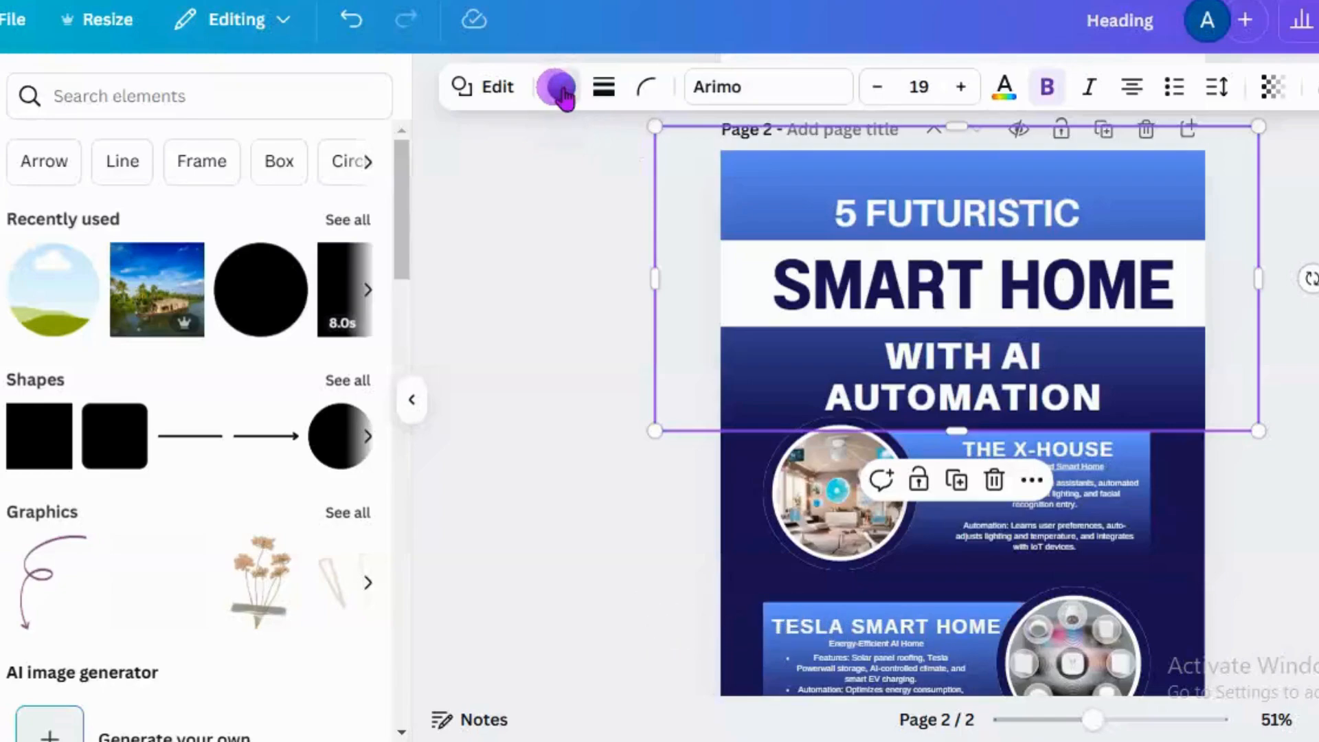
left_click(561, 90)
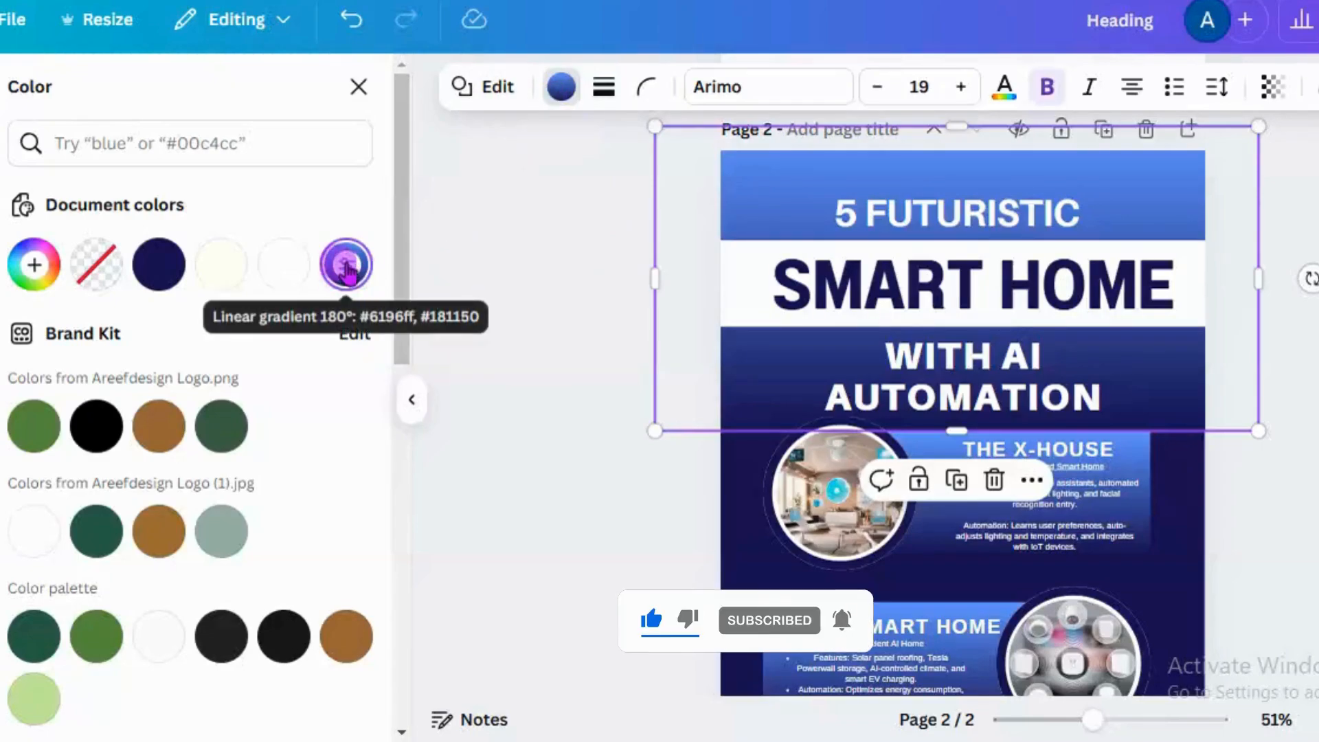
left_click_drag(401, 259, 385, 663)
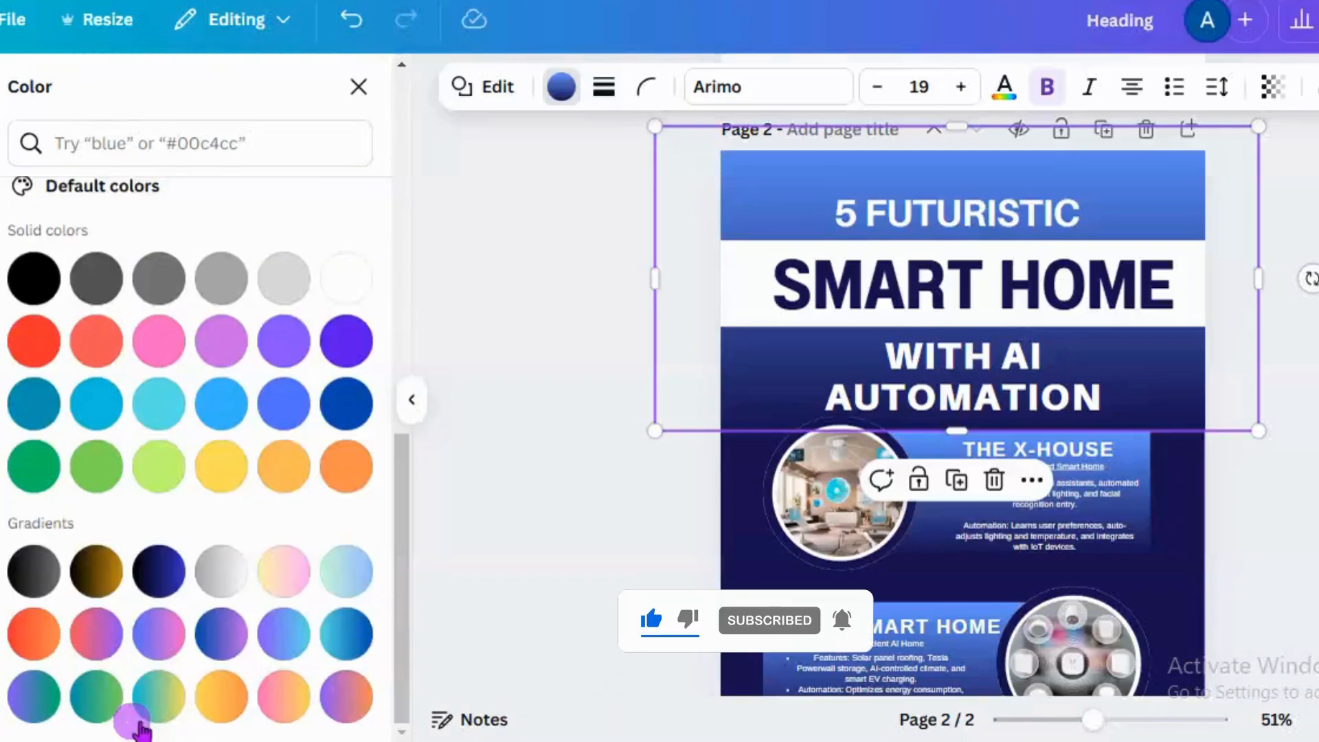
left_click(50, 705)
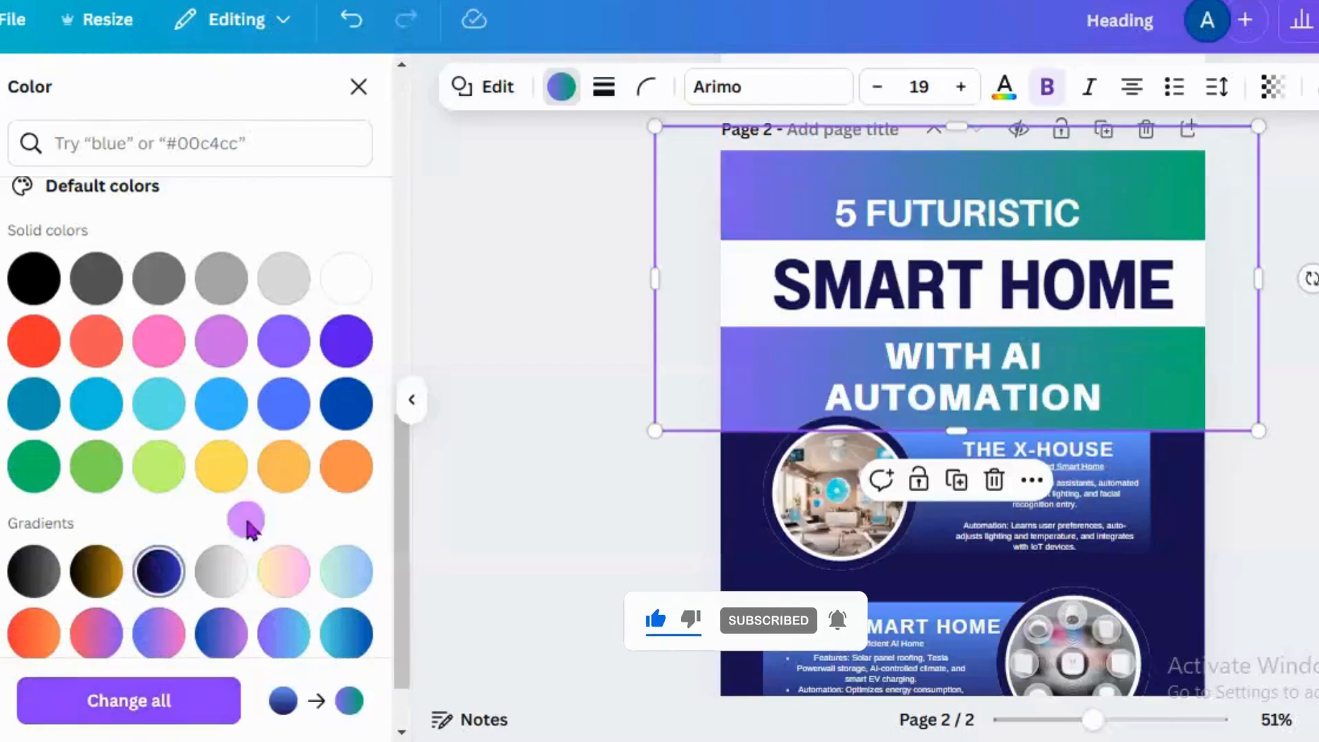
left_click_drag(398, 538, 408, 598)
left_click(121, 609)
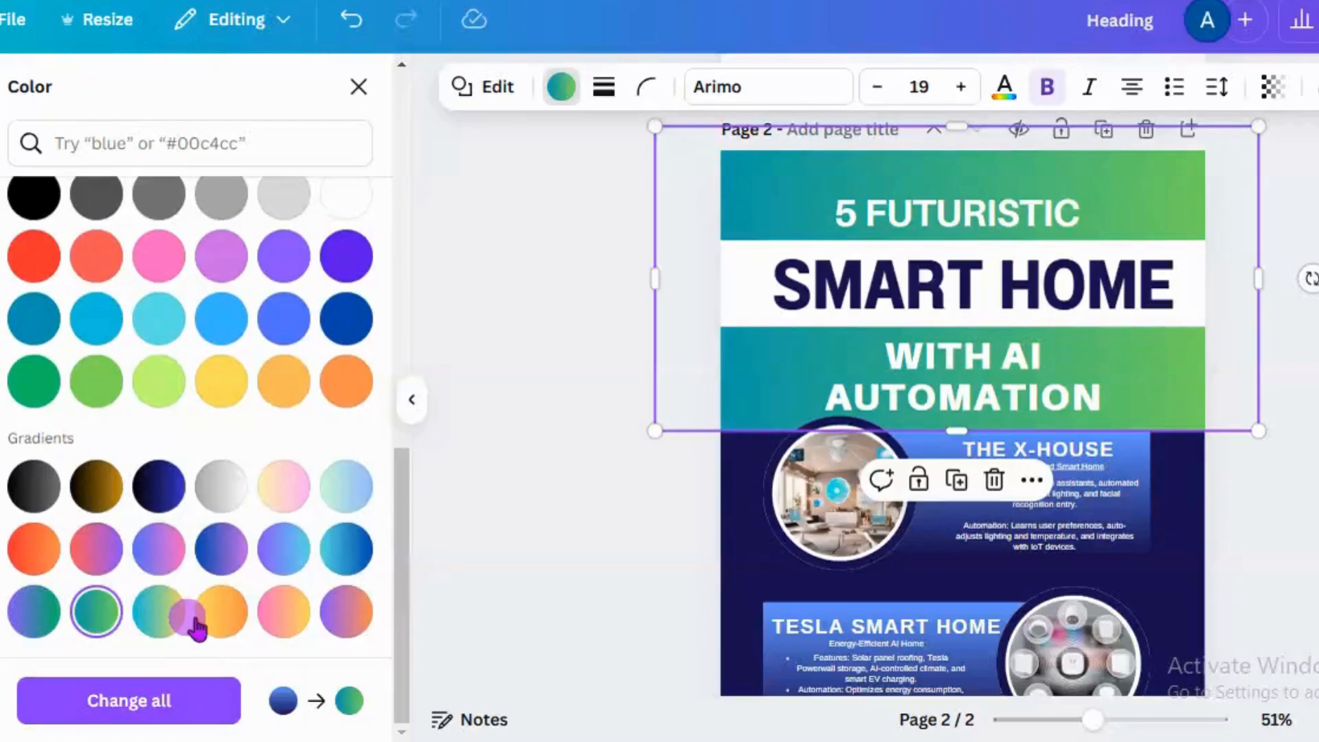
left_click(168, 619)
left_click(220, 620)
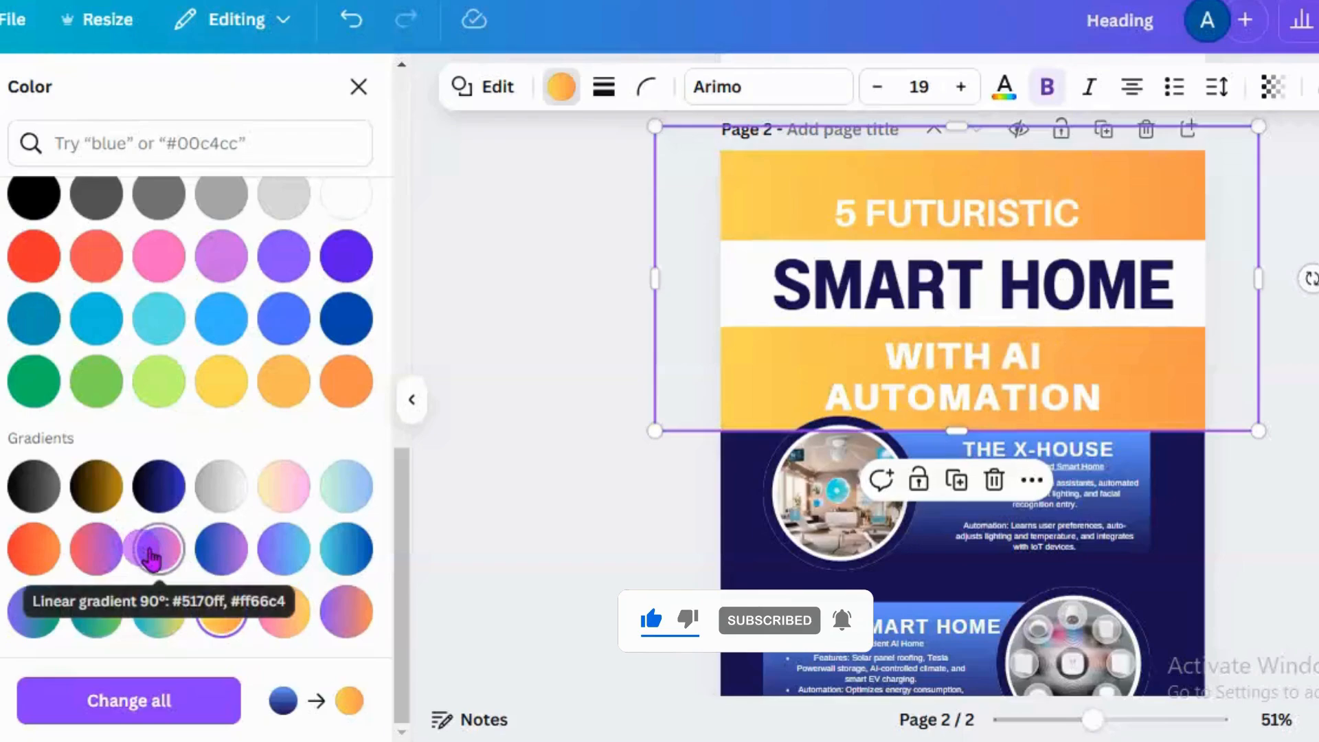
- Change the page 2 background to the darker solid orange from the default colors, after trying the light orange
left_click(749, 564)
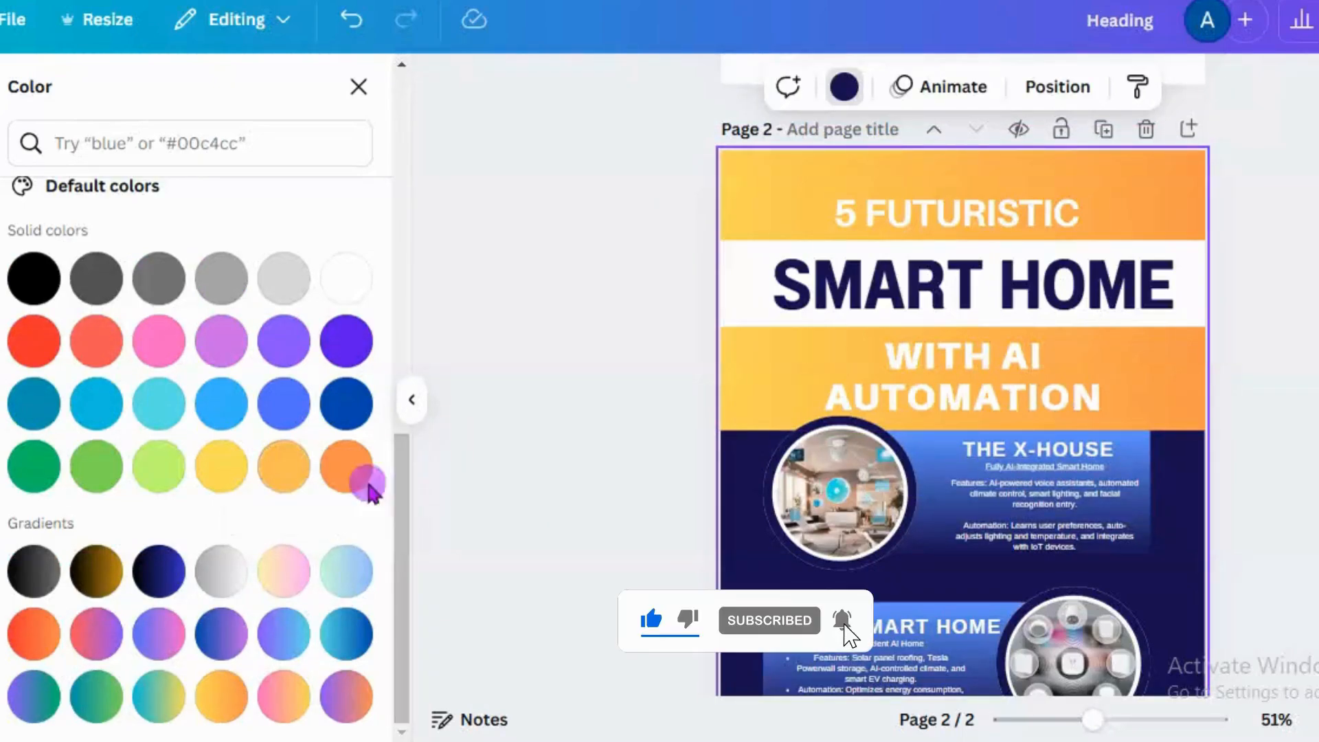
left_click(284, 479)
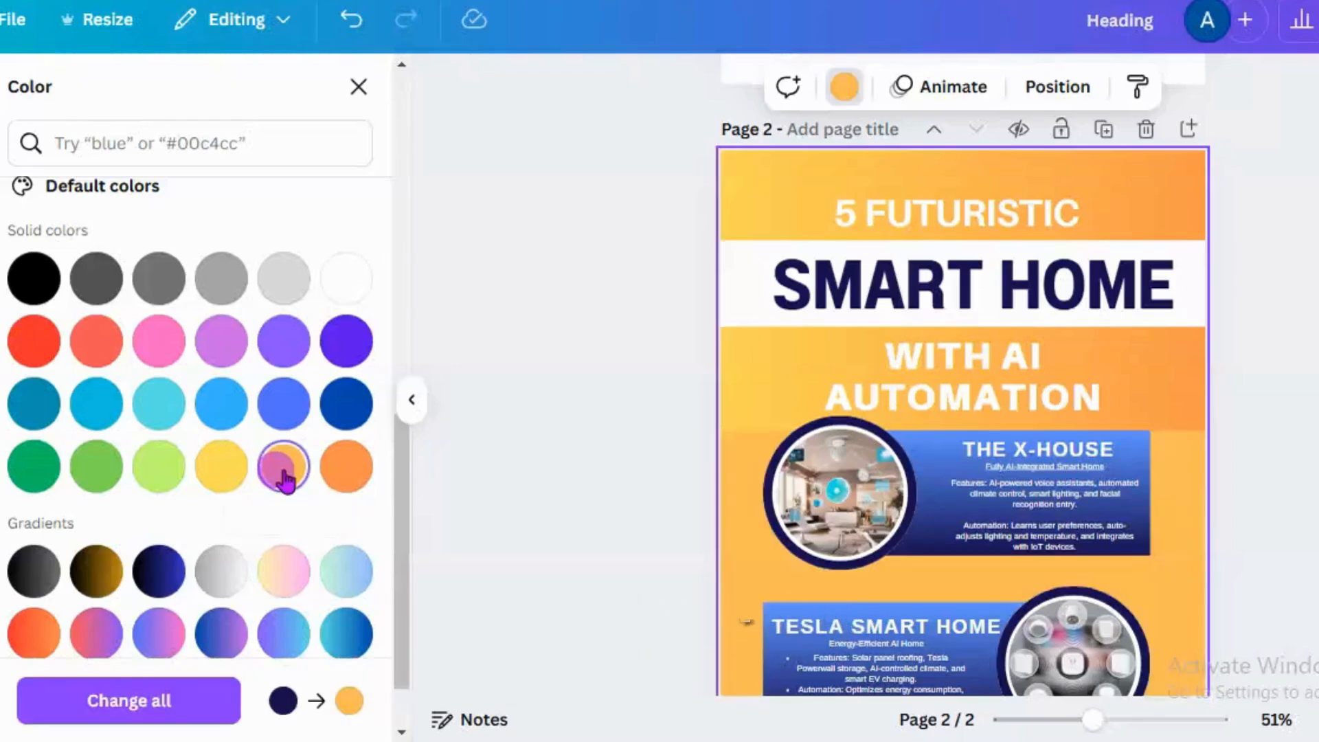
left_click(352, 484)
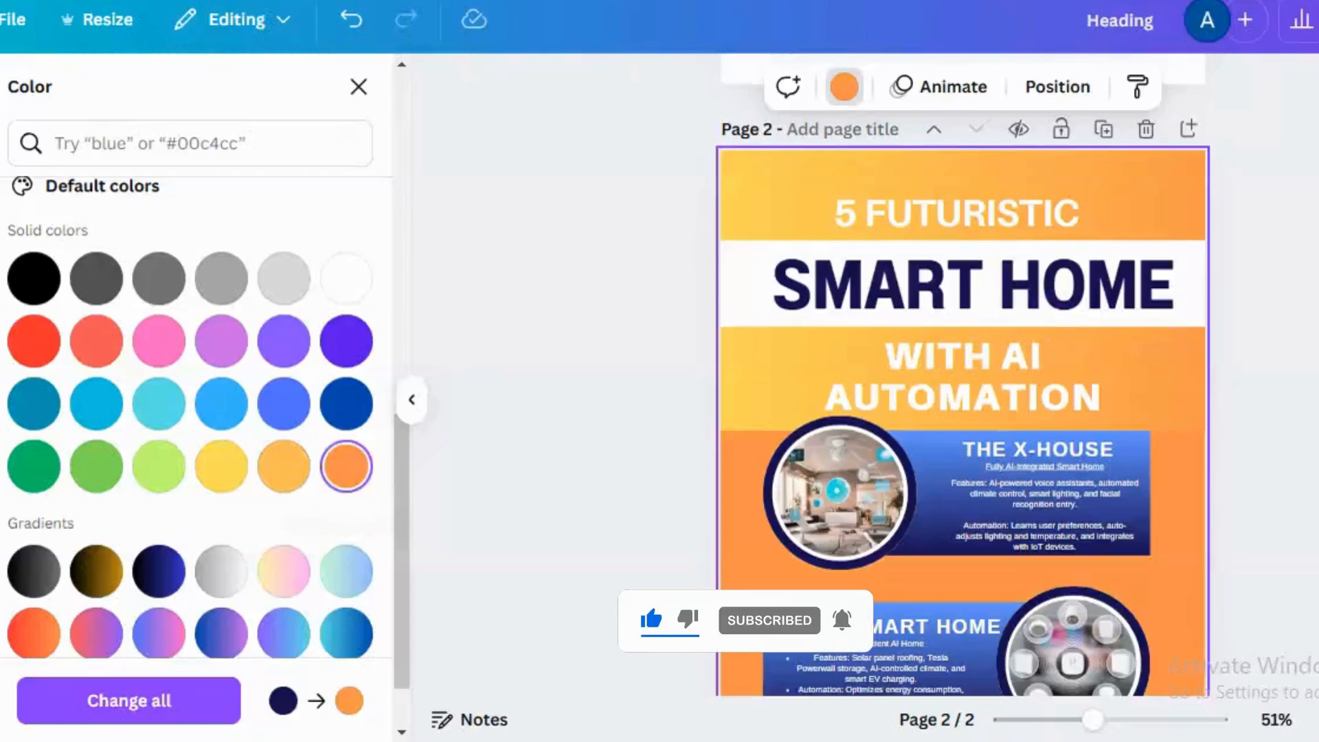
- Fill the text boxes of THE X-HOUSE, TESLA SMART HOME and THE AI HAVEN with the yellow-to-orange default gradient
scroll(746, 621, "down", 5)
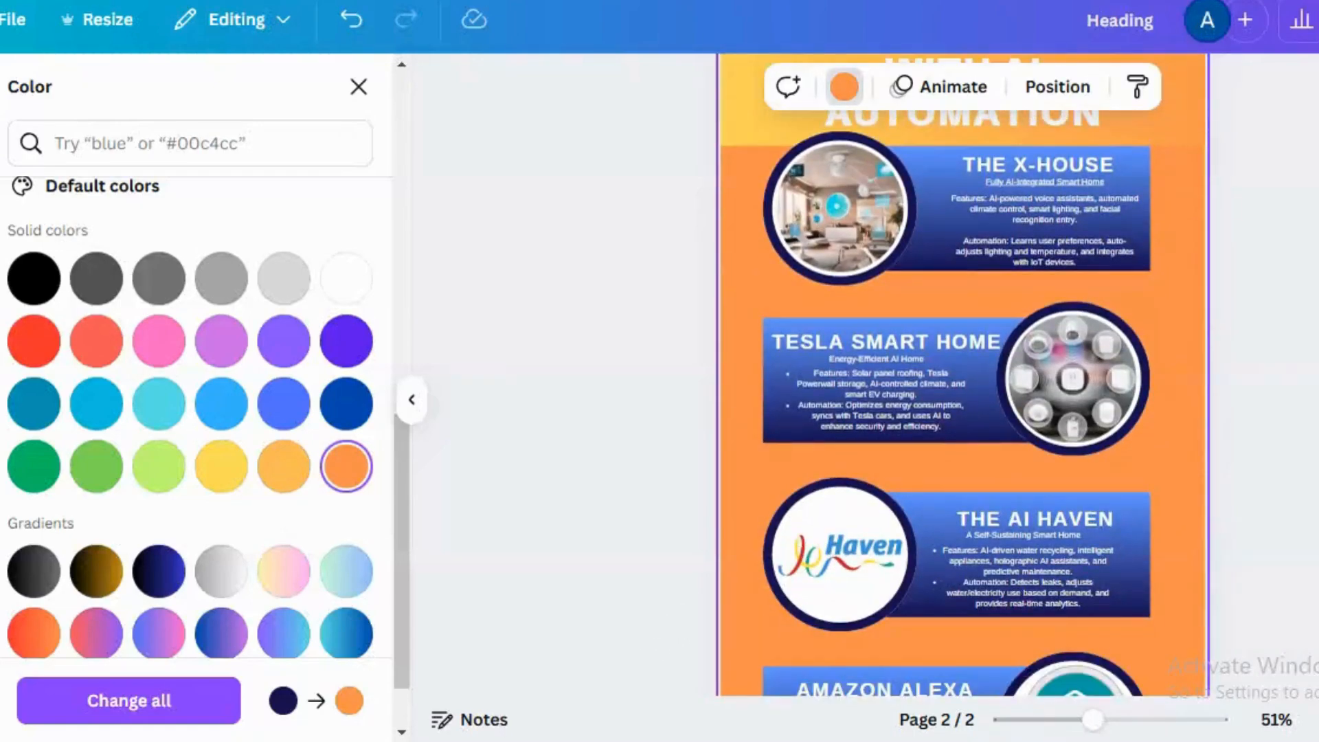
left_click(1148, 164)
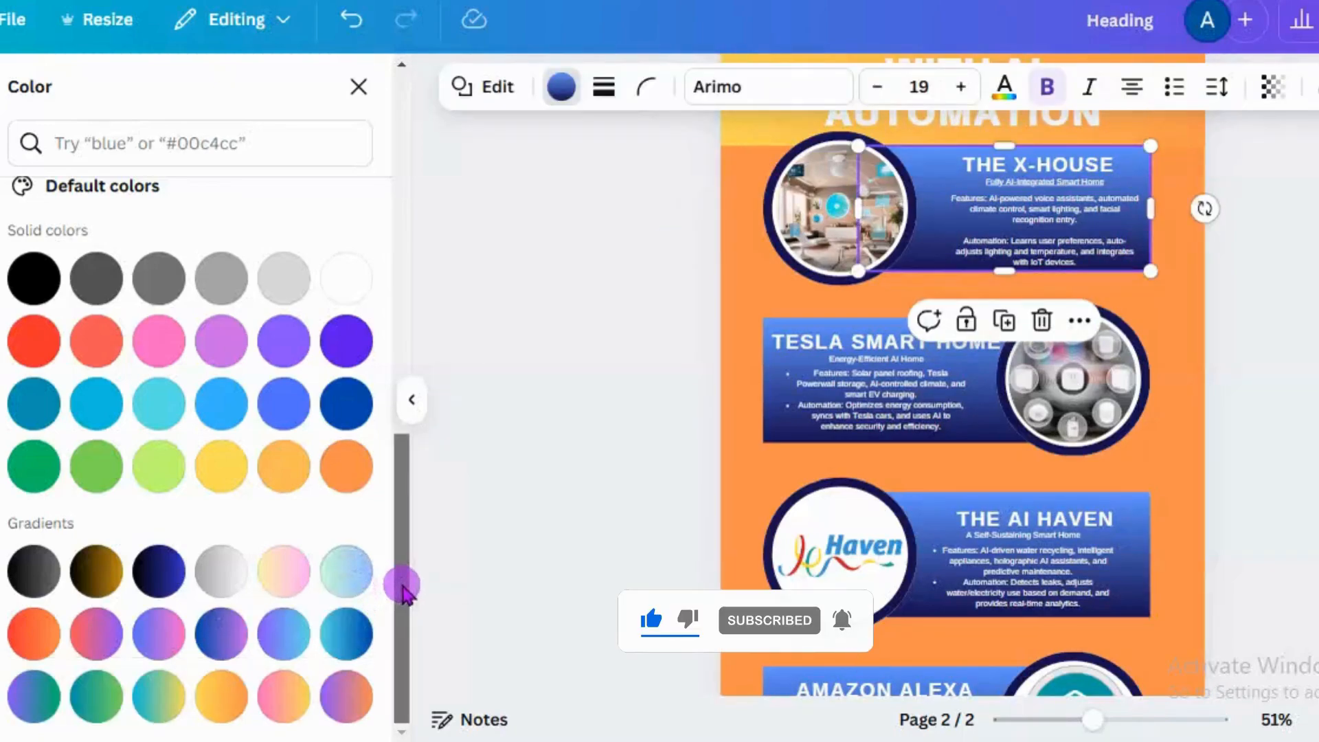
left_click(208, 704)
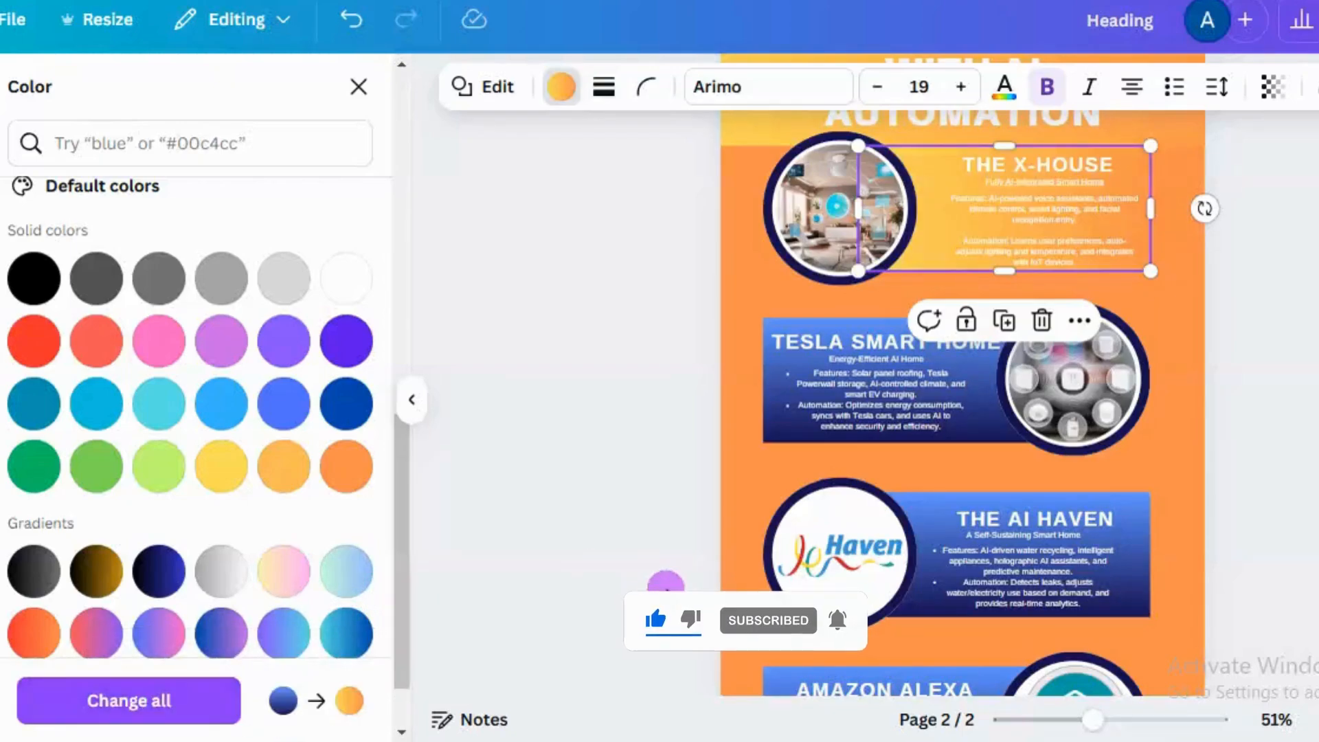
left_click(785, 447)
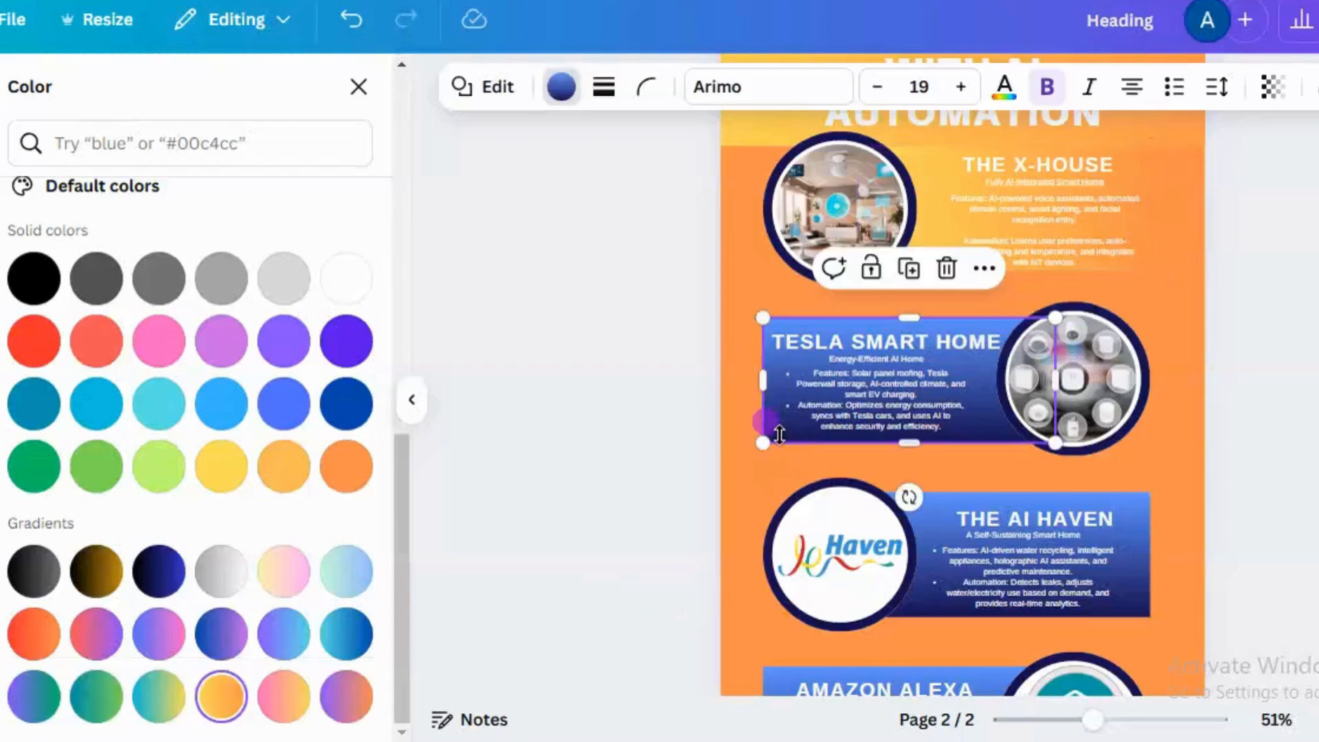
left_click(208, 701)
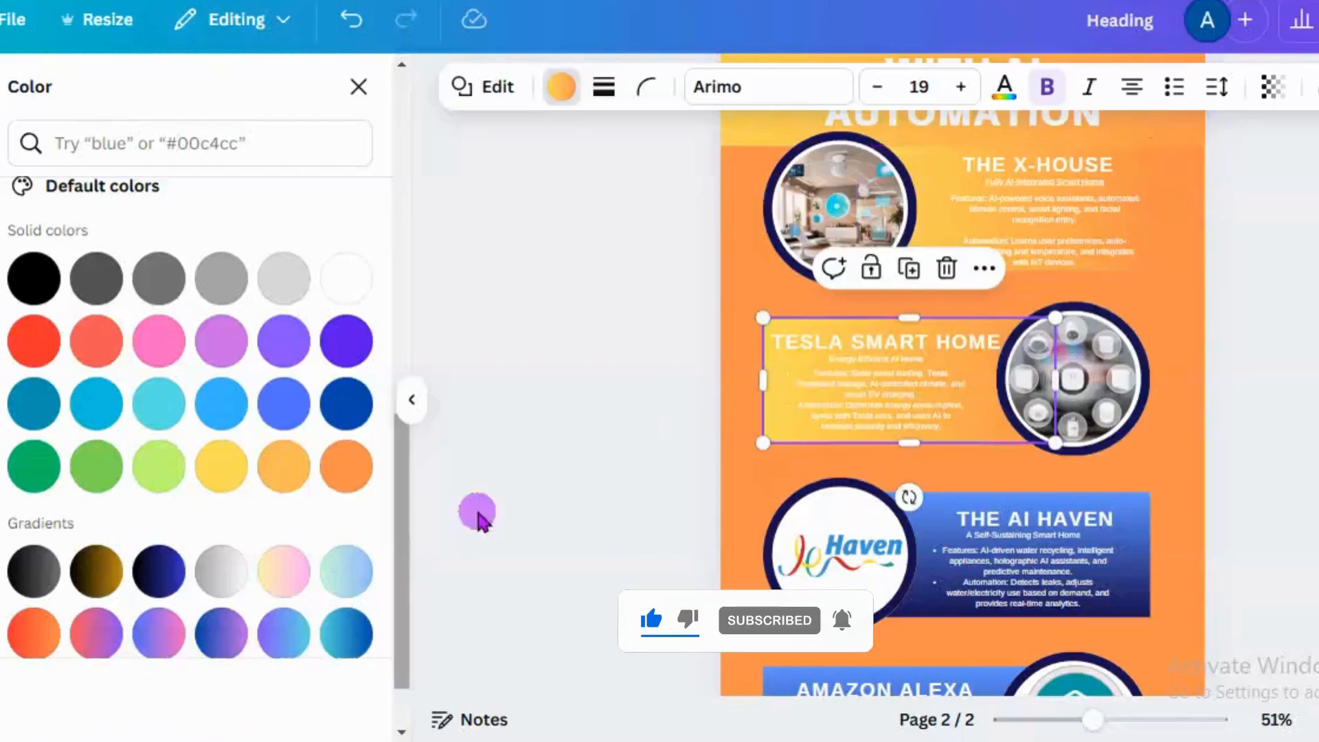
left_click(1149, 617)
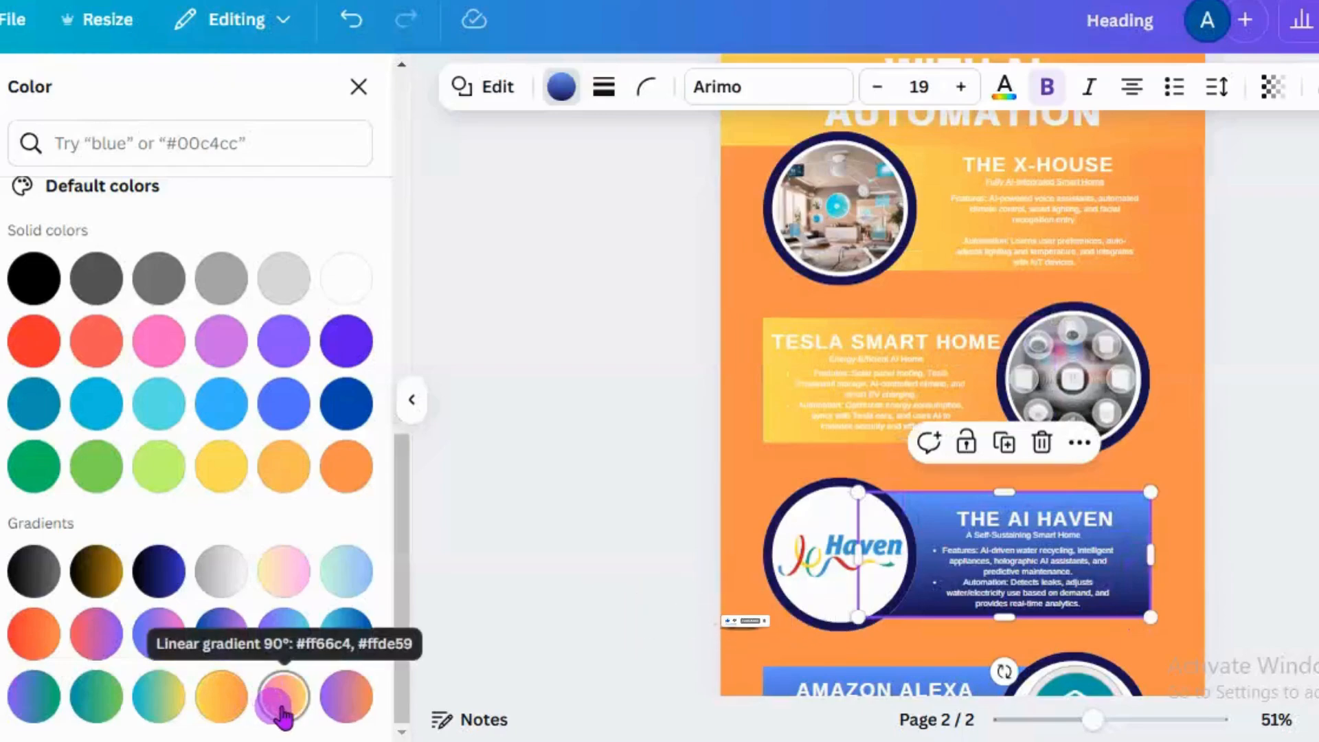
left_click(221, 708)
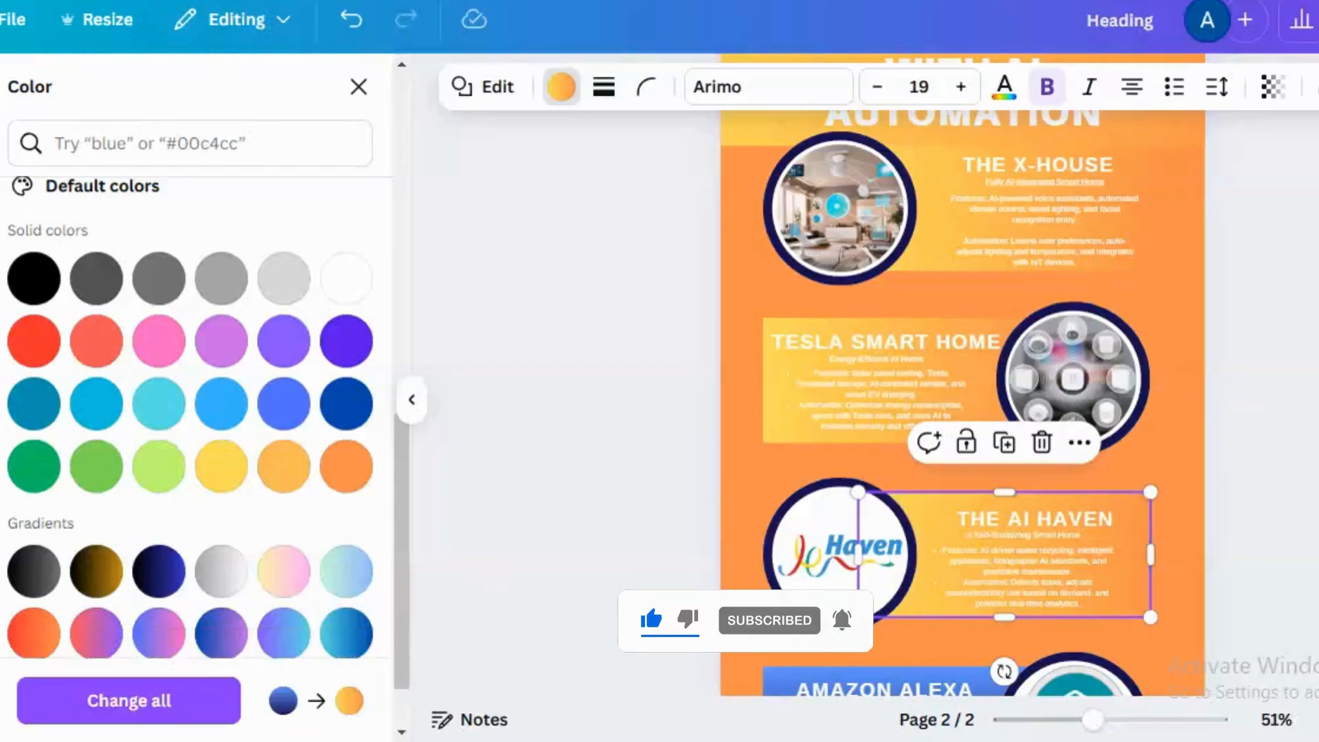
- Apply the yellow-to-orange default gradient to the AMAZON ALEXA and SAMSUNG SMARTTHINGS HOME text boxes
scroll(962, 378, "down", 5)
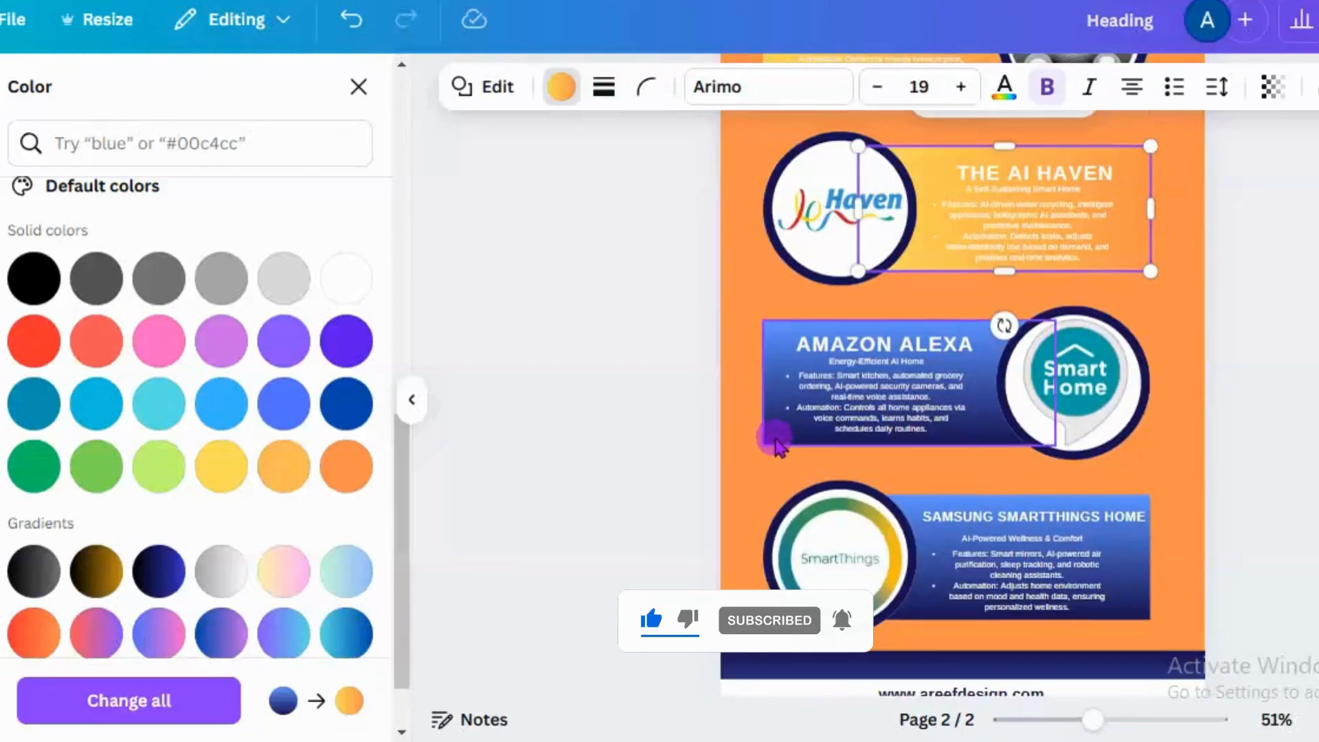
left_click(778, 445)
left_click(225, 707)
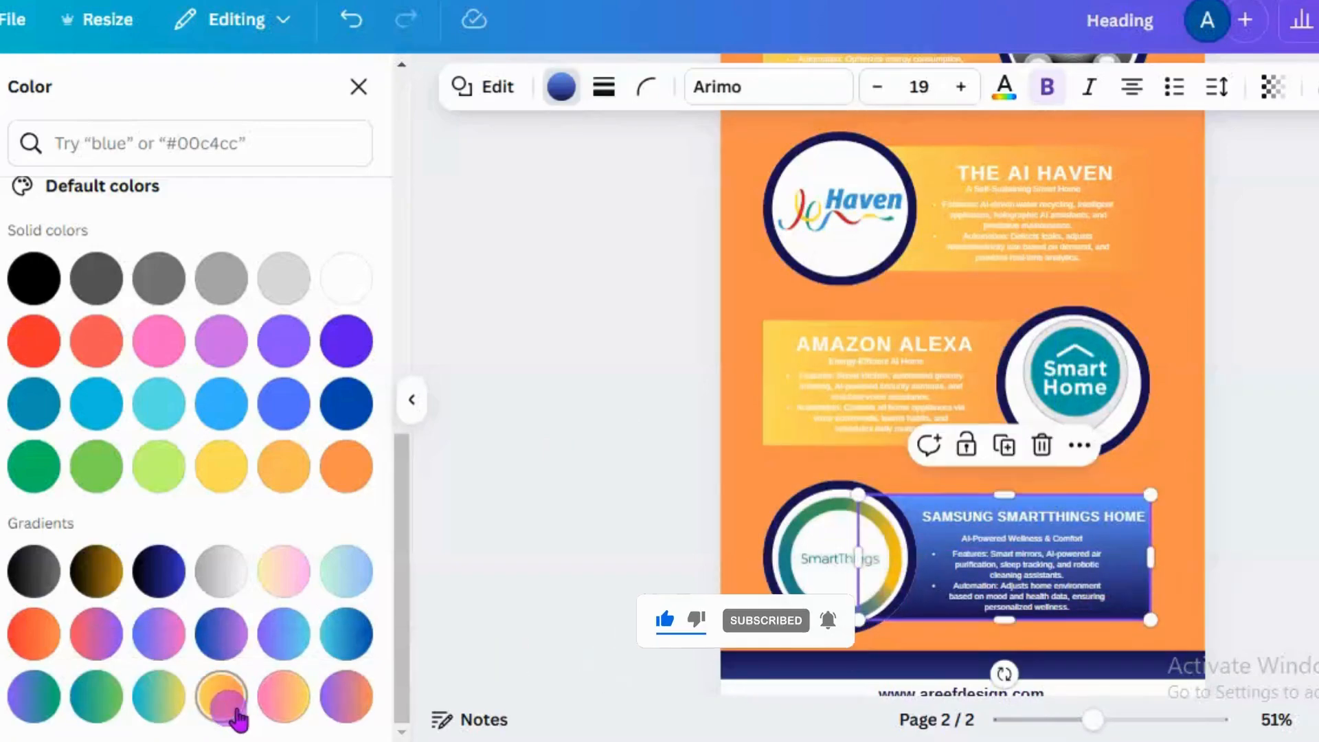
left_click(229, 702)
- Check the recolored page 2 from the footer back up to the title banner and first sections
scroll(961, 399, "down", 2)
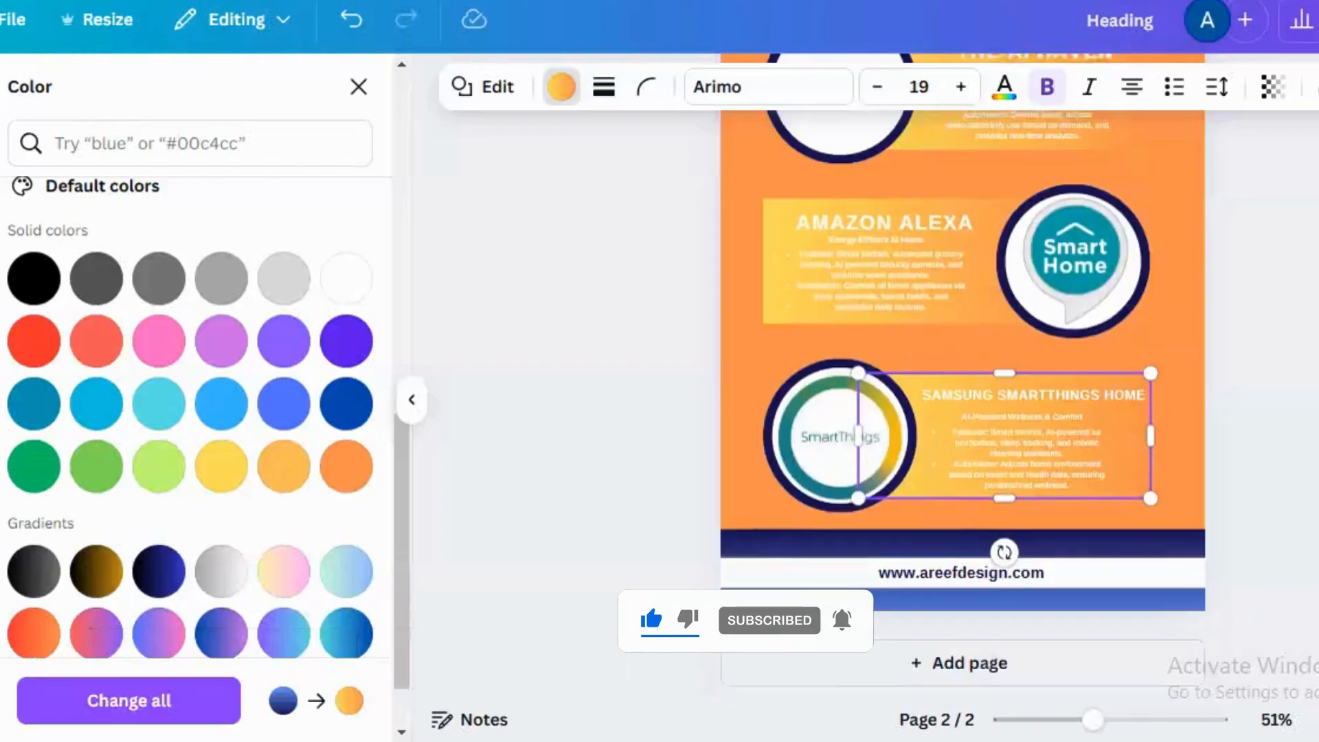
scroll(962, 398, "up", 10)
scroll(962, 399, "up", 3)
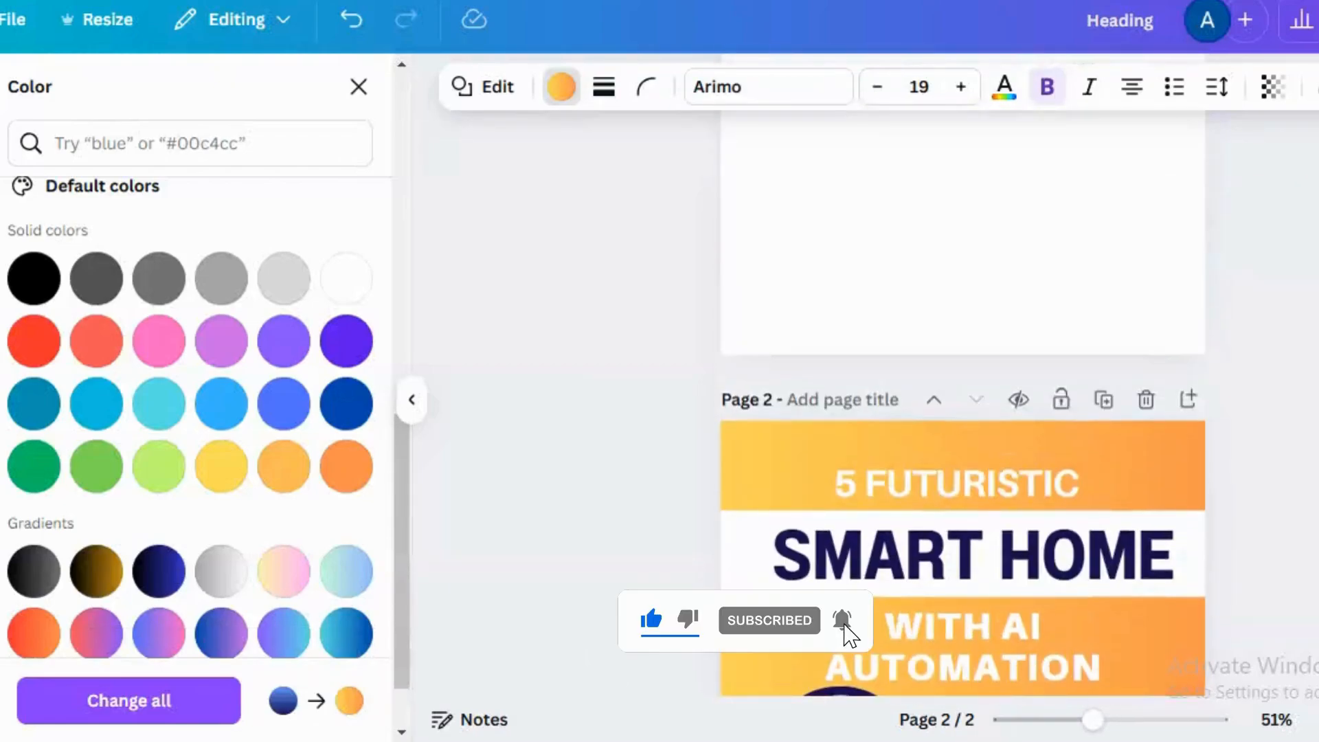
scroll(962, 398, "down", 3)
scroll(189, 412, "down", 2)
scroll(189, 412, "up", 2)
scroll(961, 398, "down", 1)
scroll(745, 621, "up", 1)
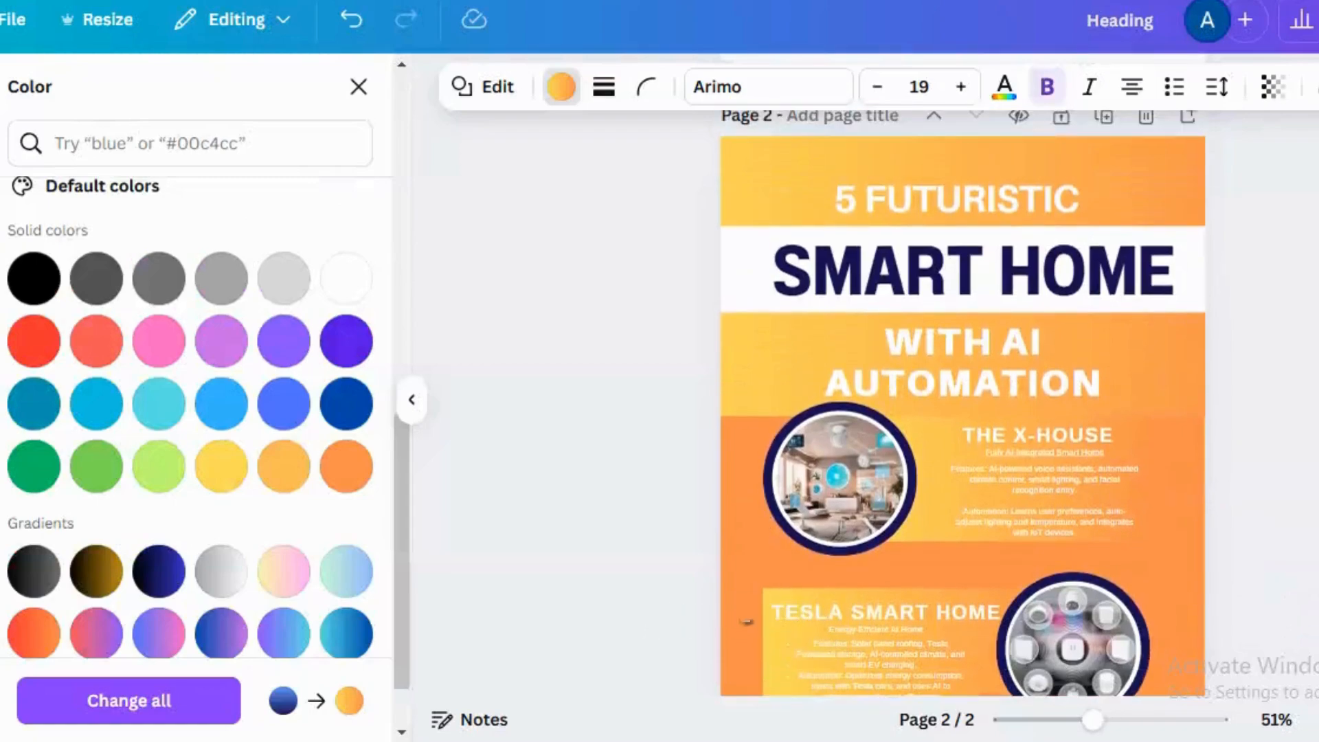
- Fill the footer shape behind the website address on page 2 with the yellow-to-orange default gradient
left_click_drag(1093, 719, 1062, 719)
scroll(962, 405, "down", 5)
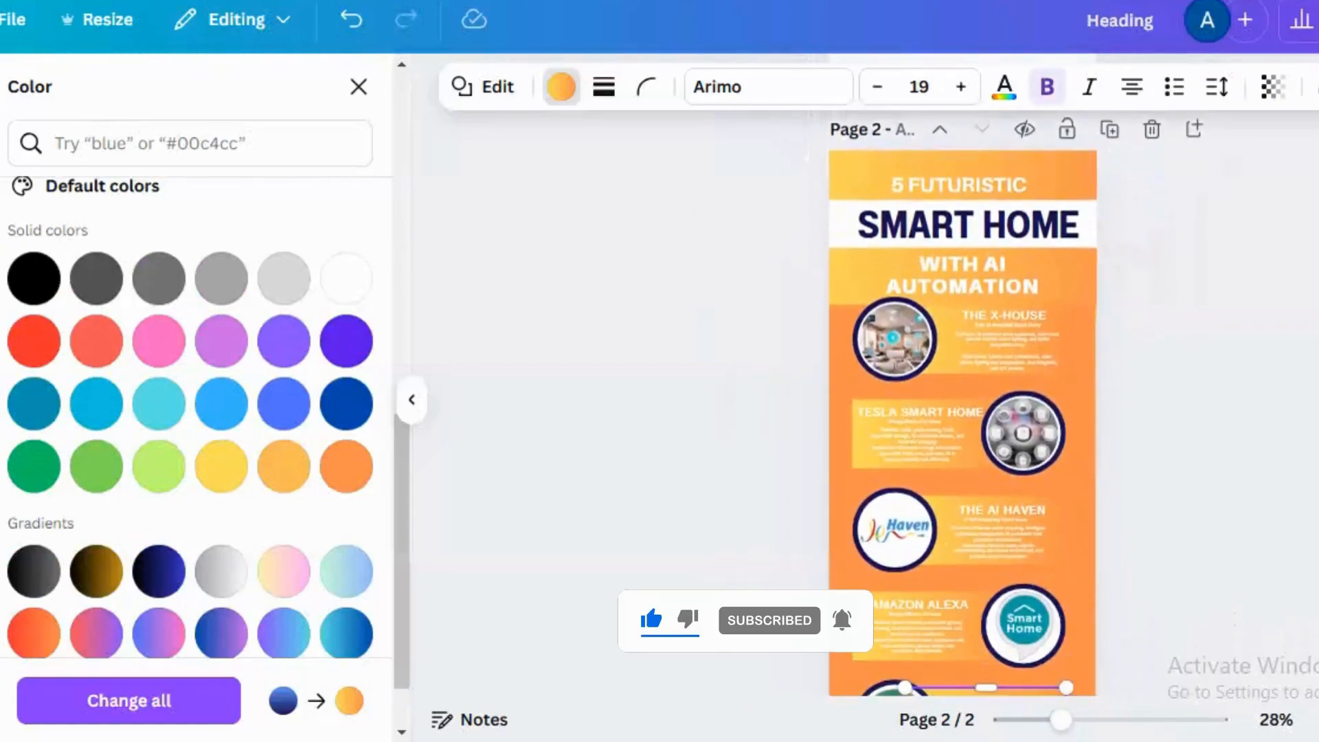
scroll(1098, 696, "up", 1)
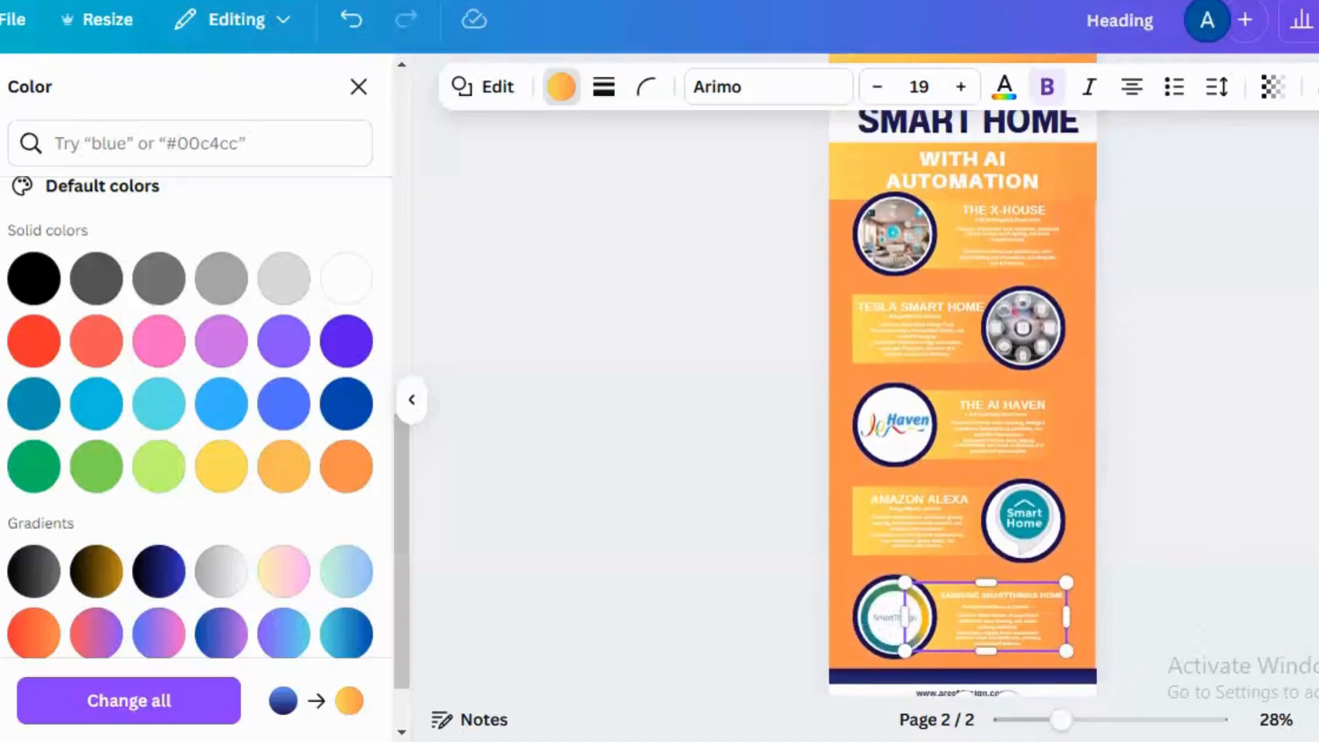
left_click(1094, 672)
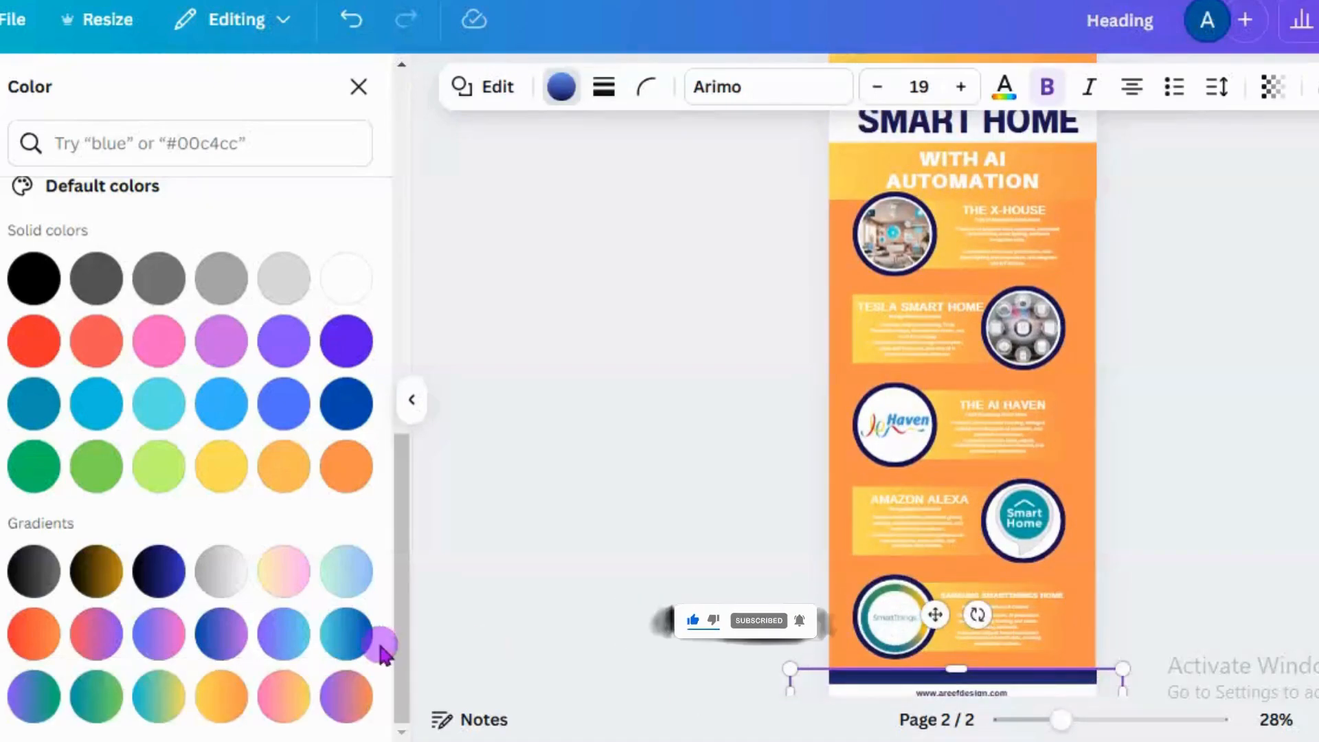
left_click(223, 714)
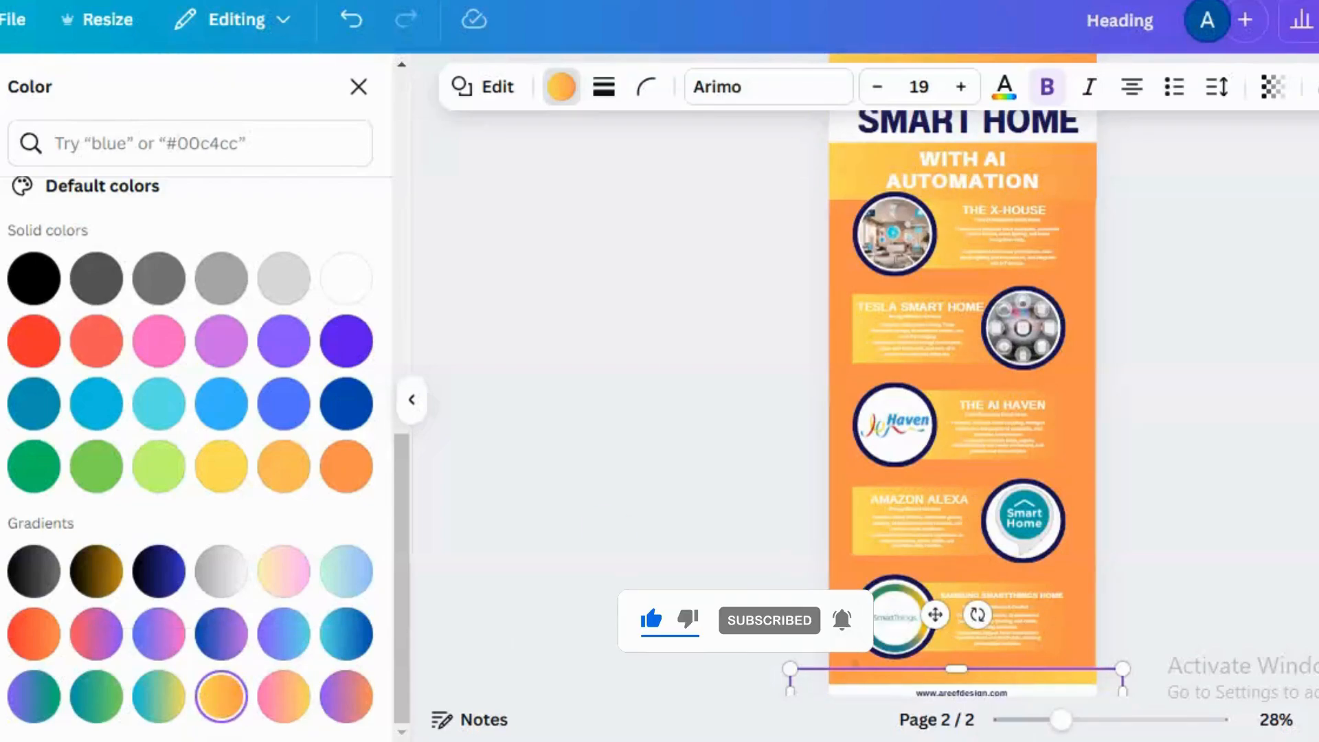
scroll(962, 377, "down", 3)
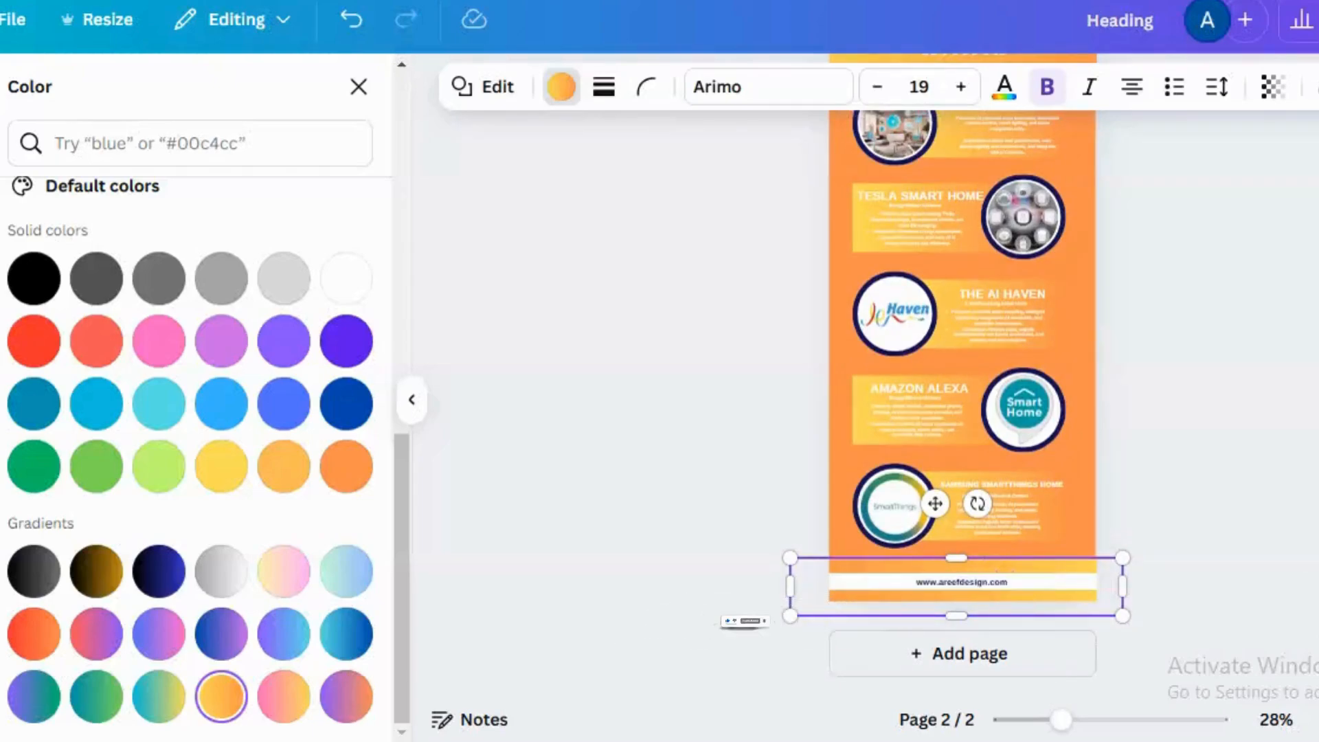
- Review the overall color balance of the page 2 infographic at a reduced zoom, from title to footer
scroll(962, 405, "up", 5)
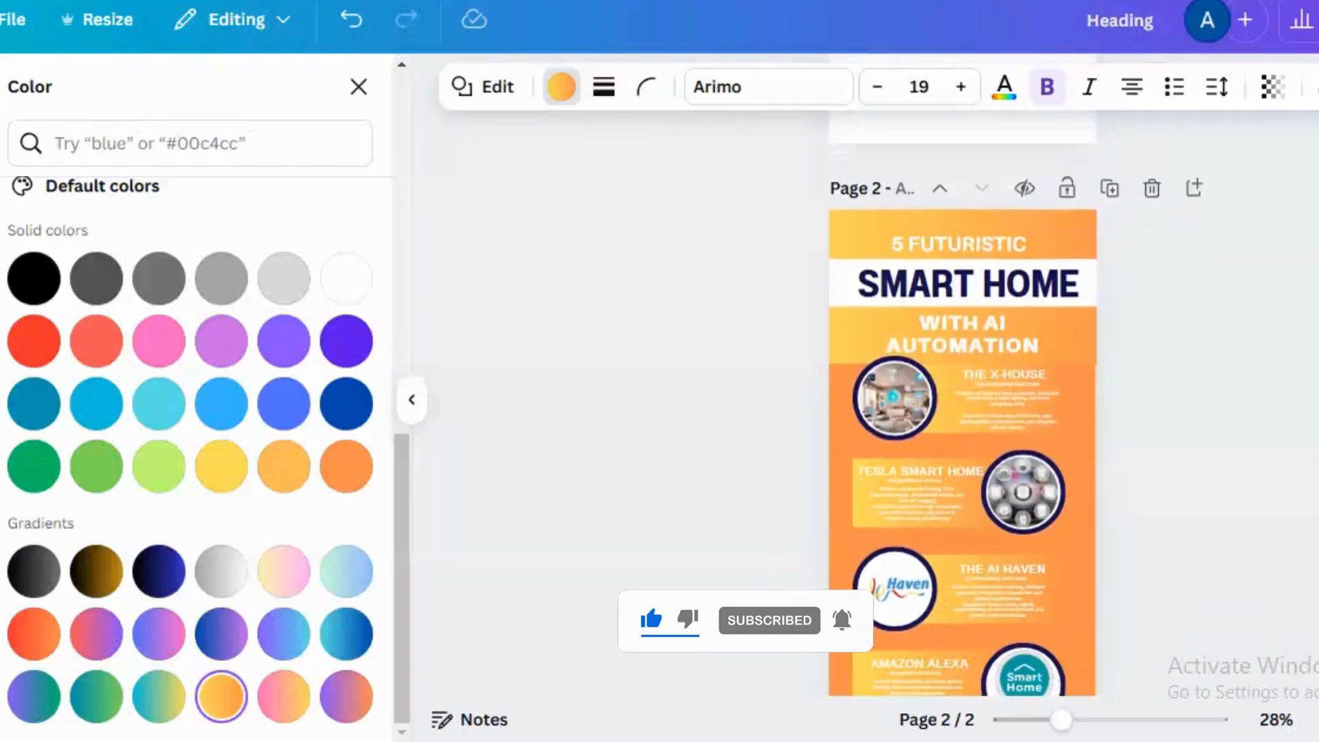
scroll(962, 406, "down", 1)
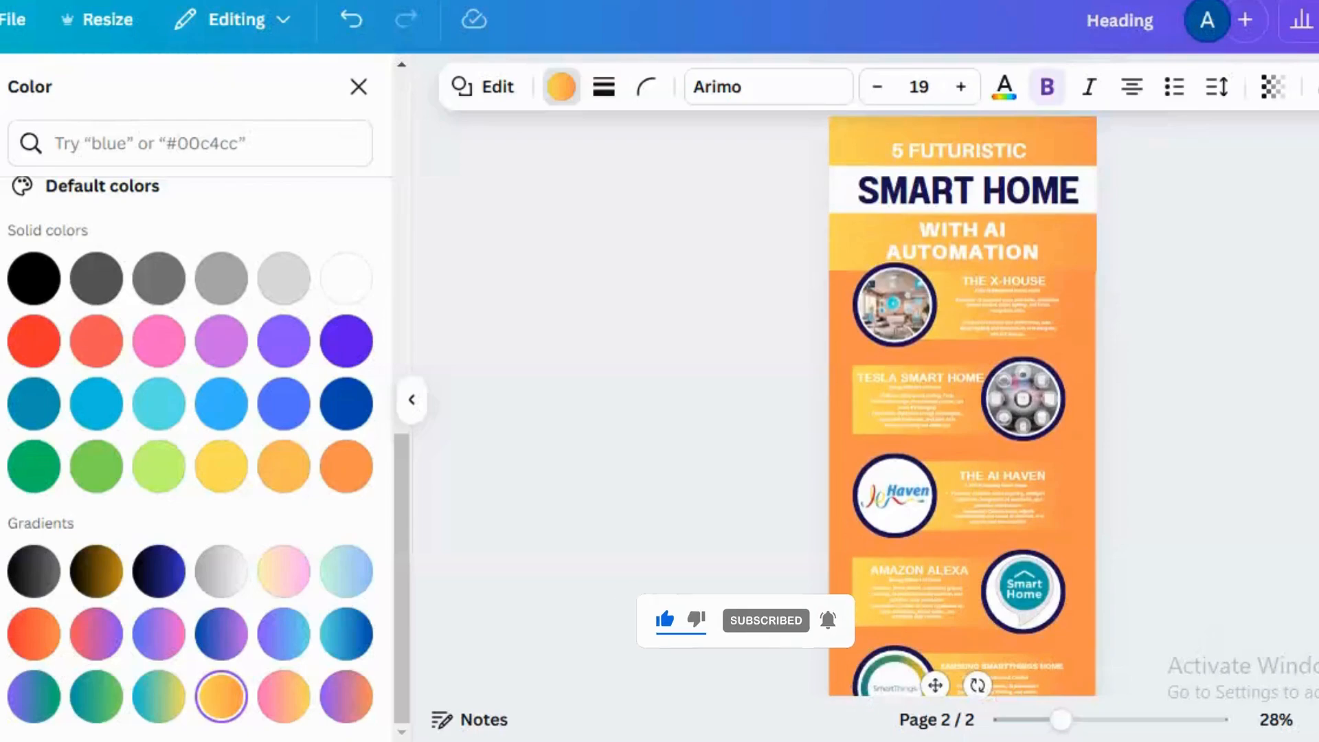
scroll(961, 412, "down", 1)
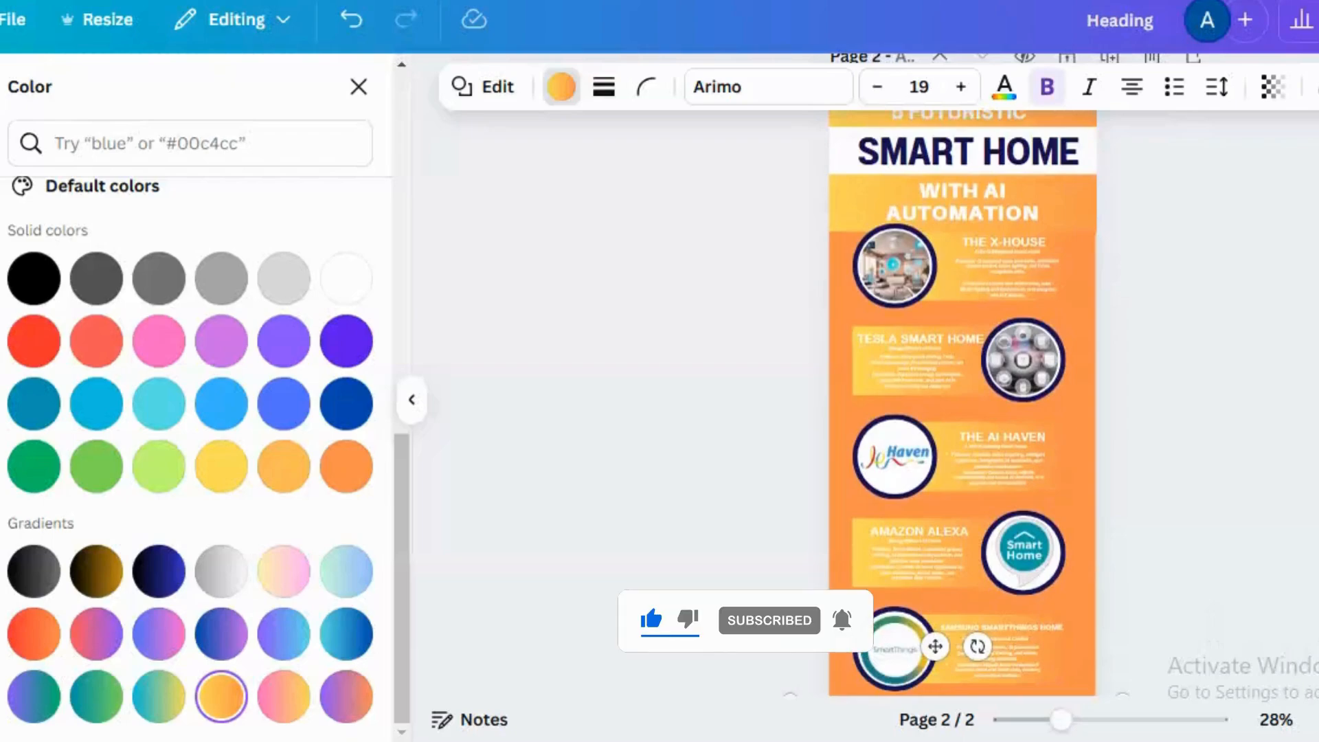
scroll(962, 412, "down", 1)
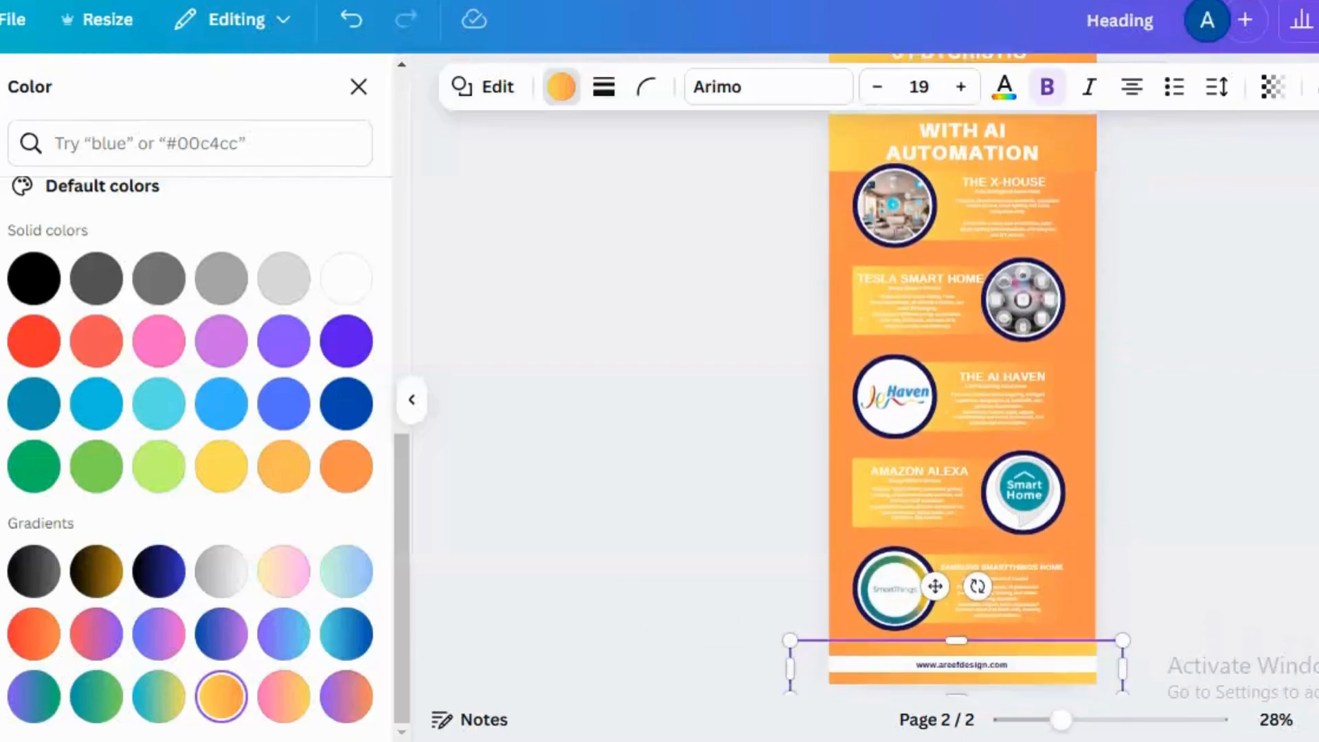
scroll(962, 412, "up", 1)
scroll(962, 412, "up", 2)
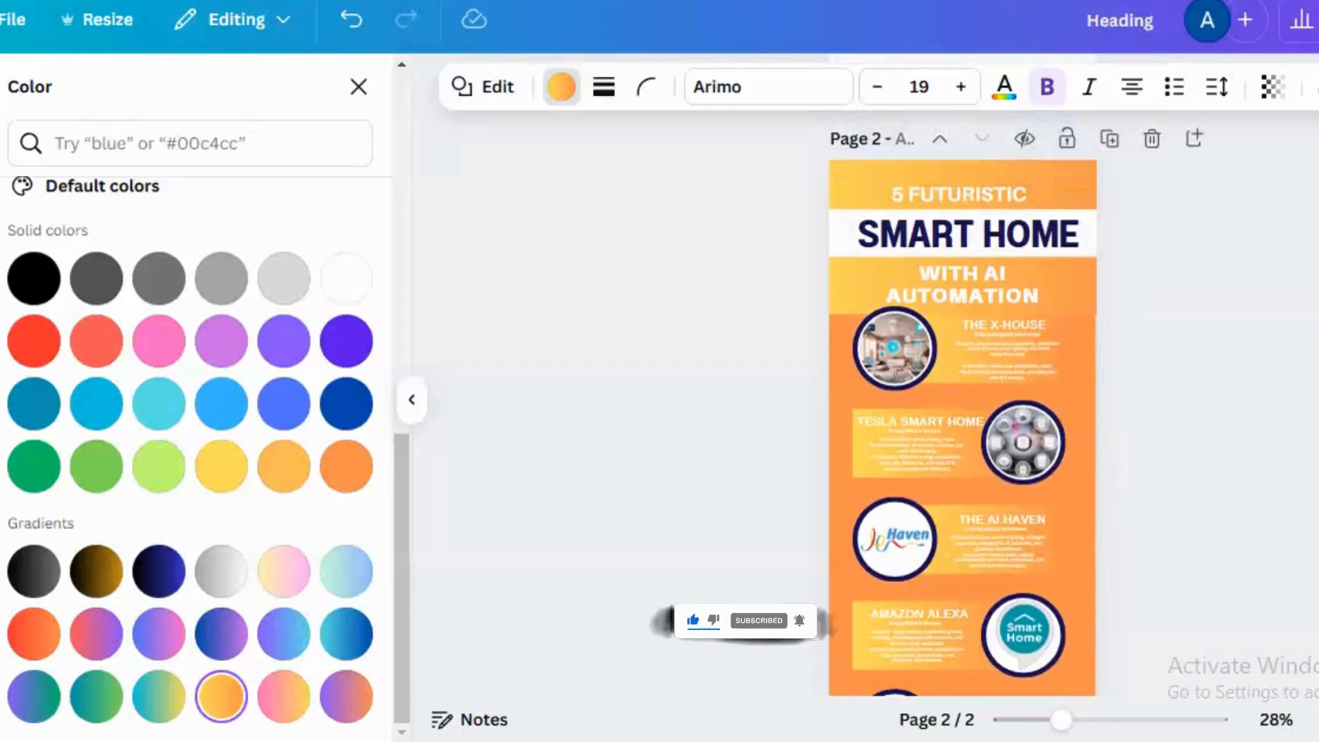
scroll(962, 412, "down", 1)
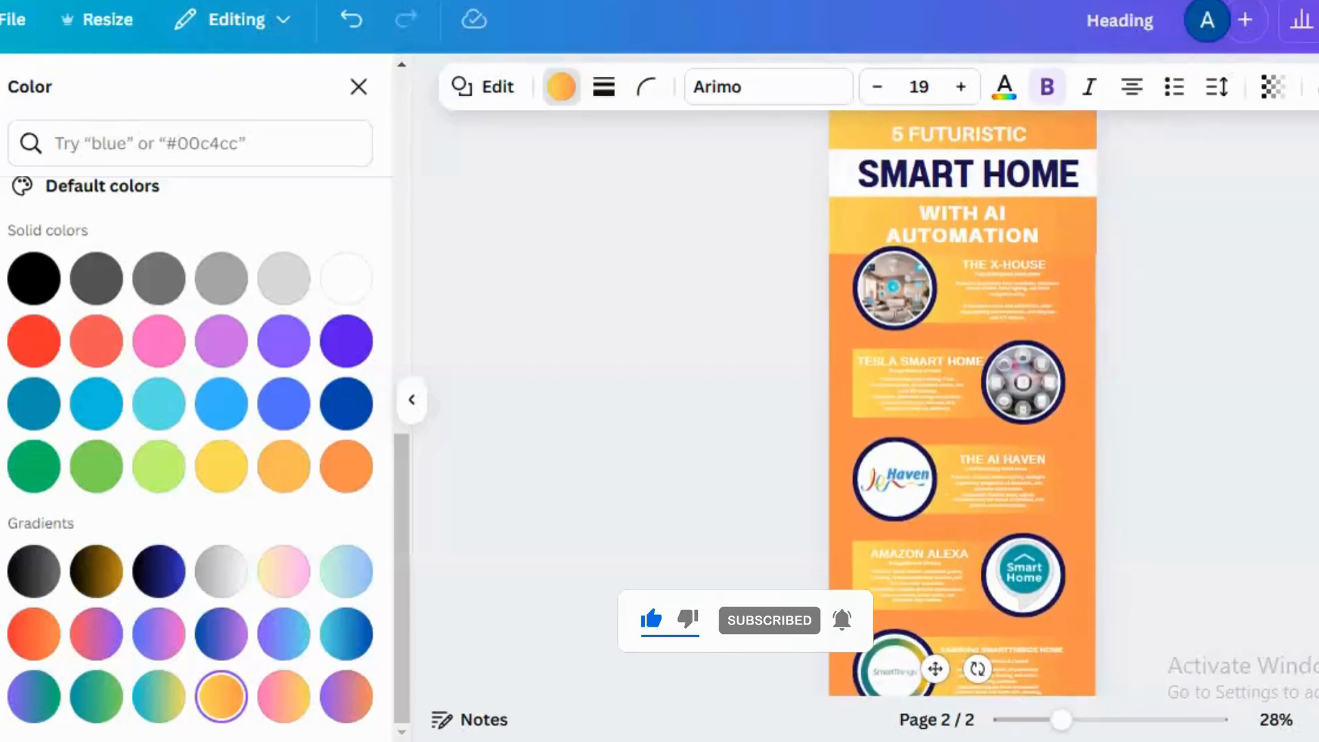
mouse_move(1063, 719)
left_mouse_down()
mouse_move(1096, 719)
mouse_move(1067, 721)
left_mouse_up()
scroll(962, 412, "down", 1)
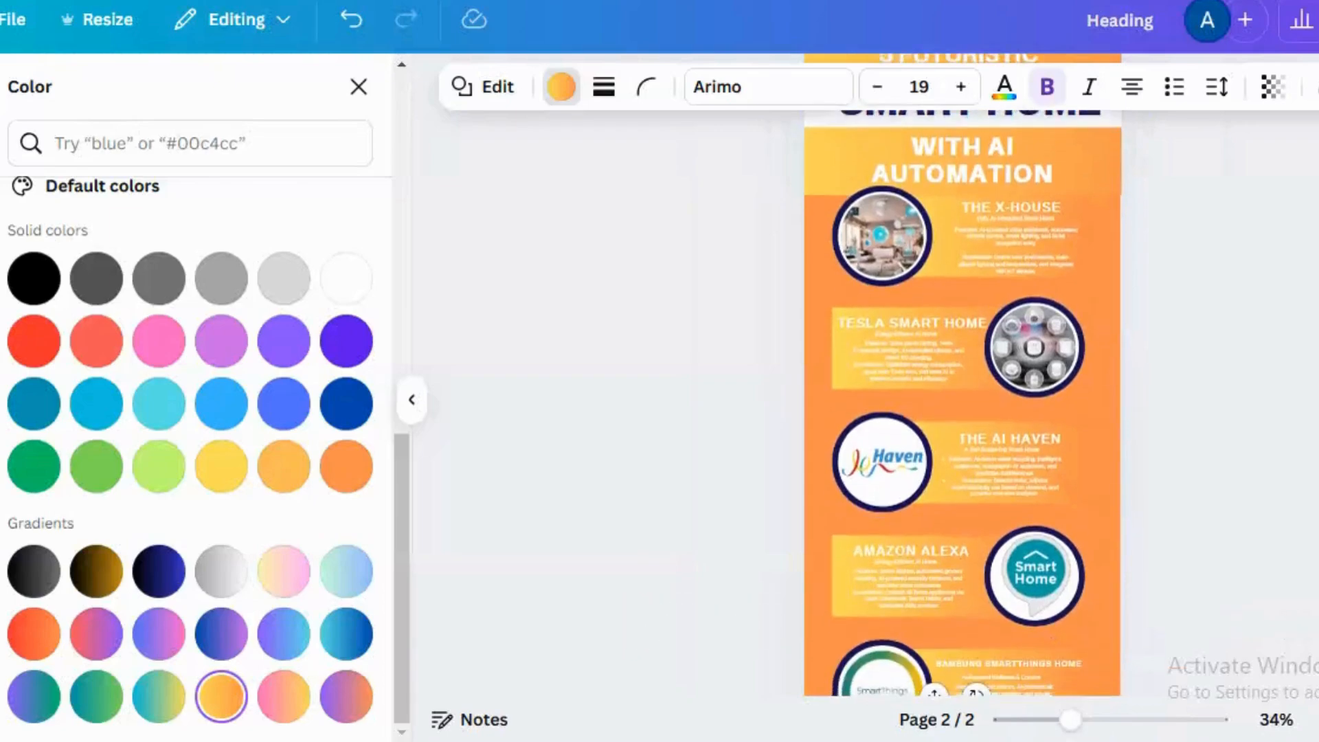
- Close the color options, set the zoom to 75%, and examine the title and all five sections of page 2 in detail
left_click(1278, 720)
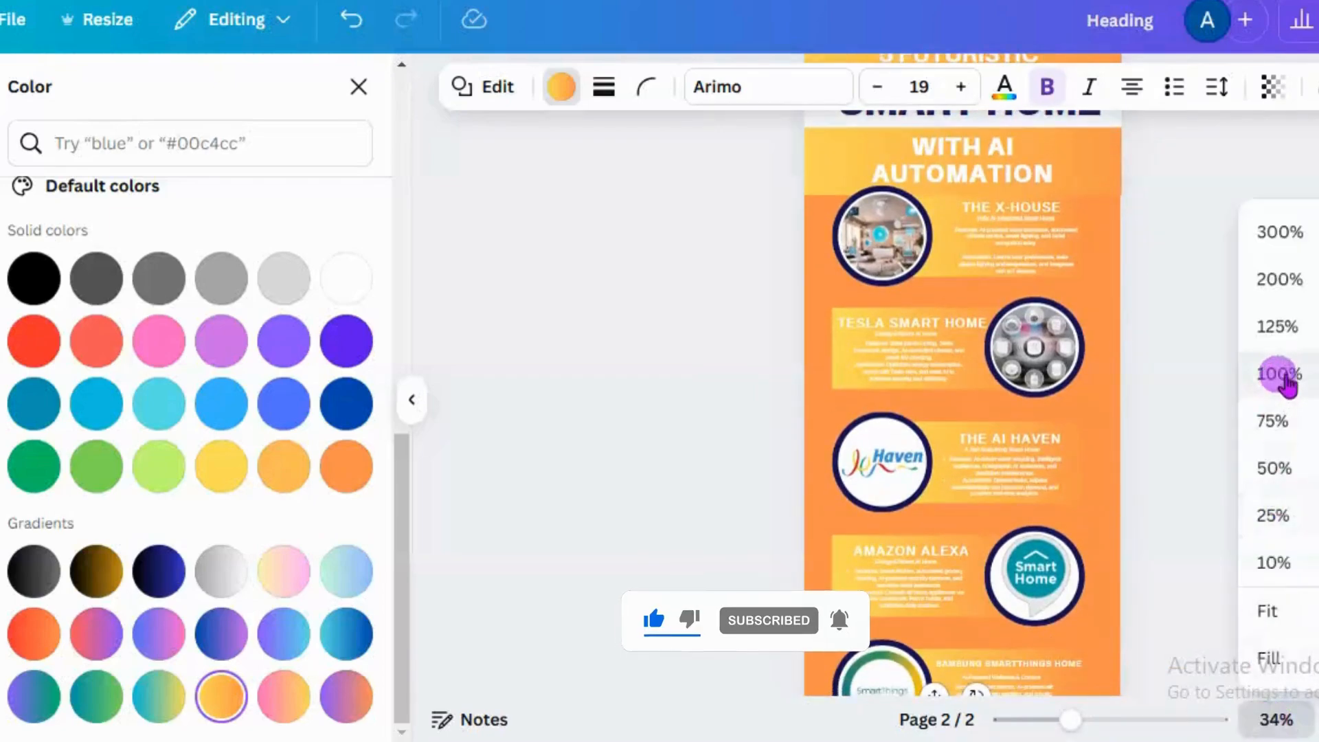
left_click(357, 85)
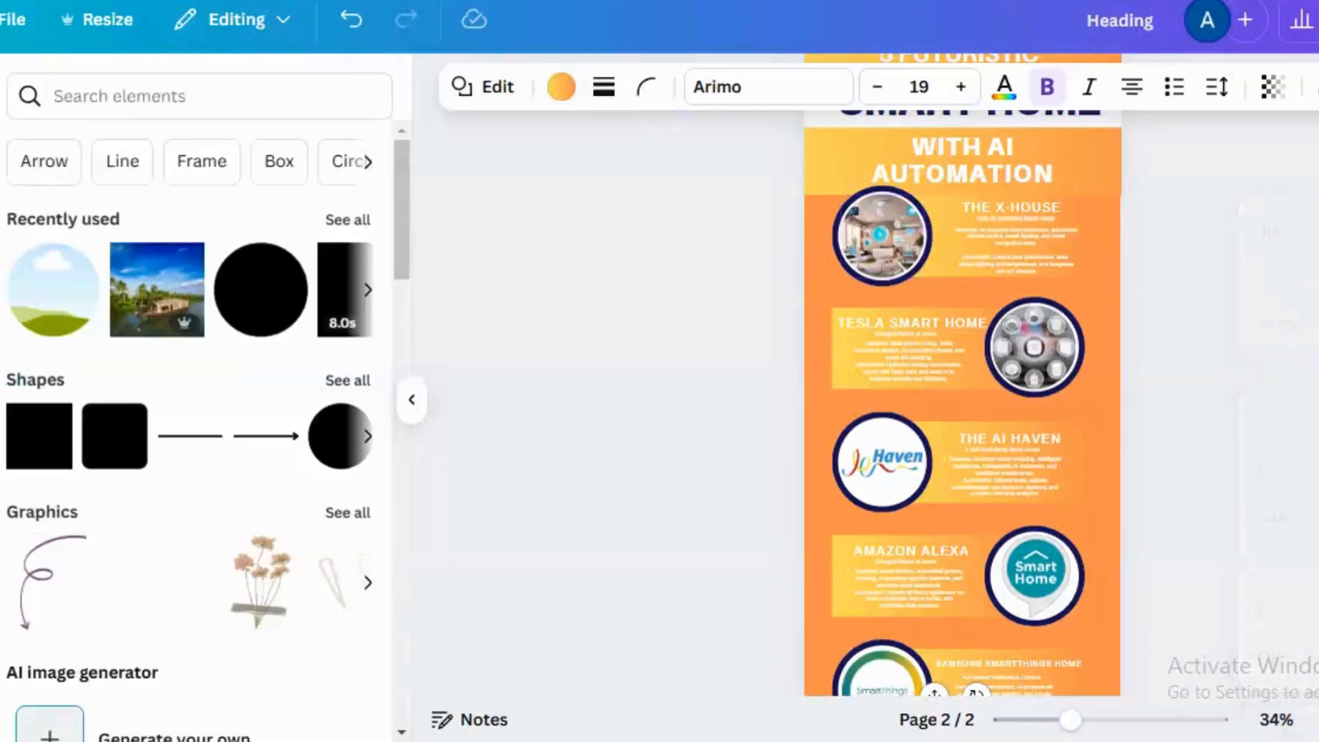
left_click(1277, 720)
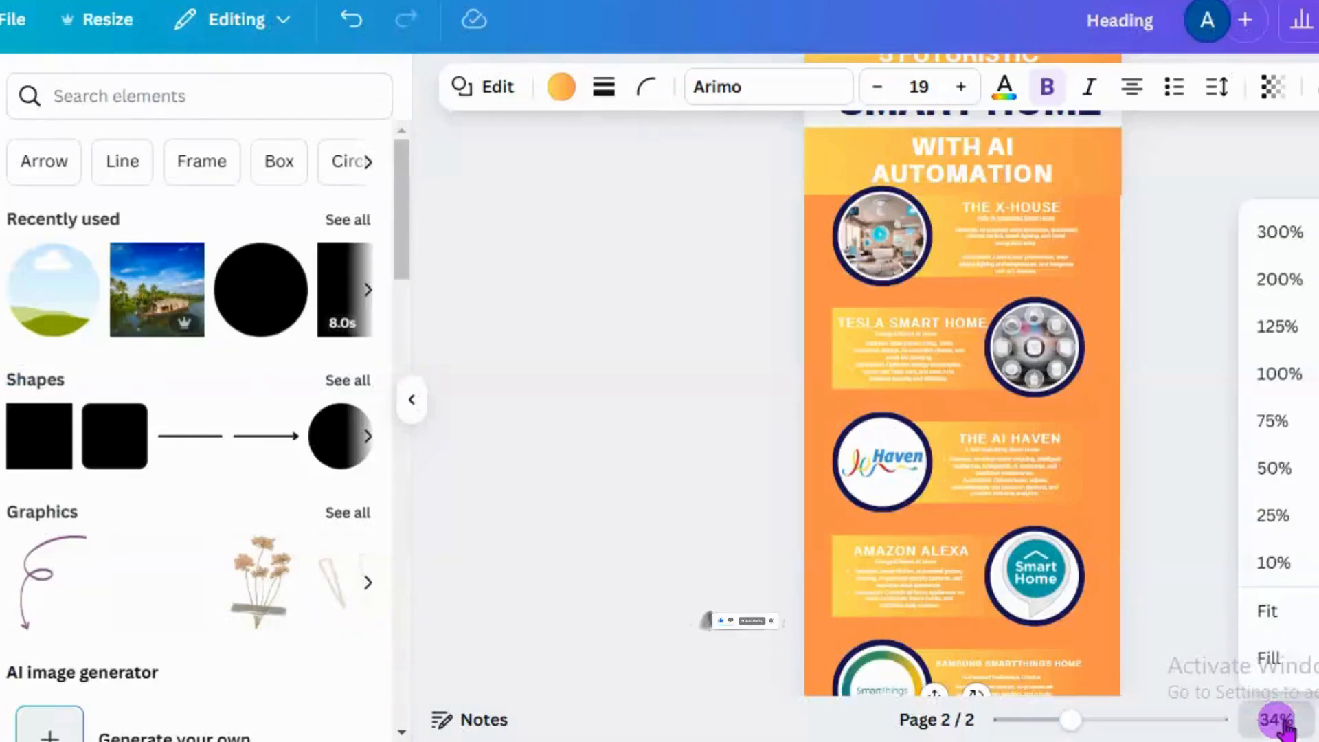
left_click(1302, 412)
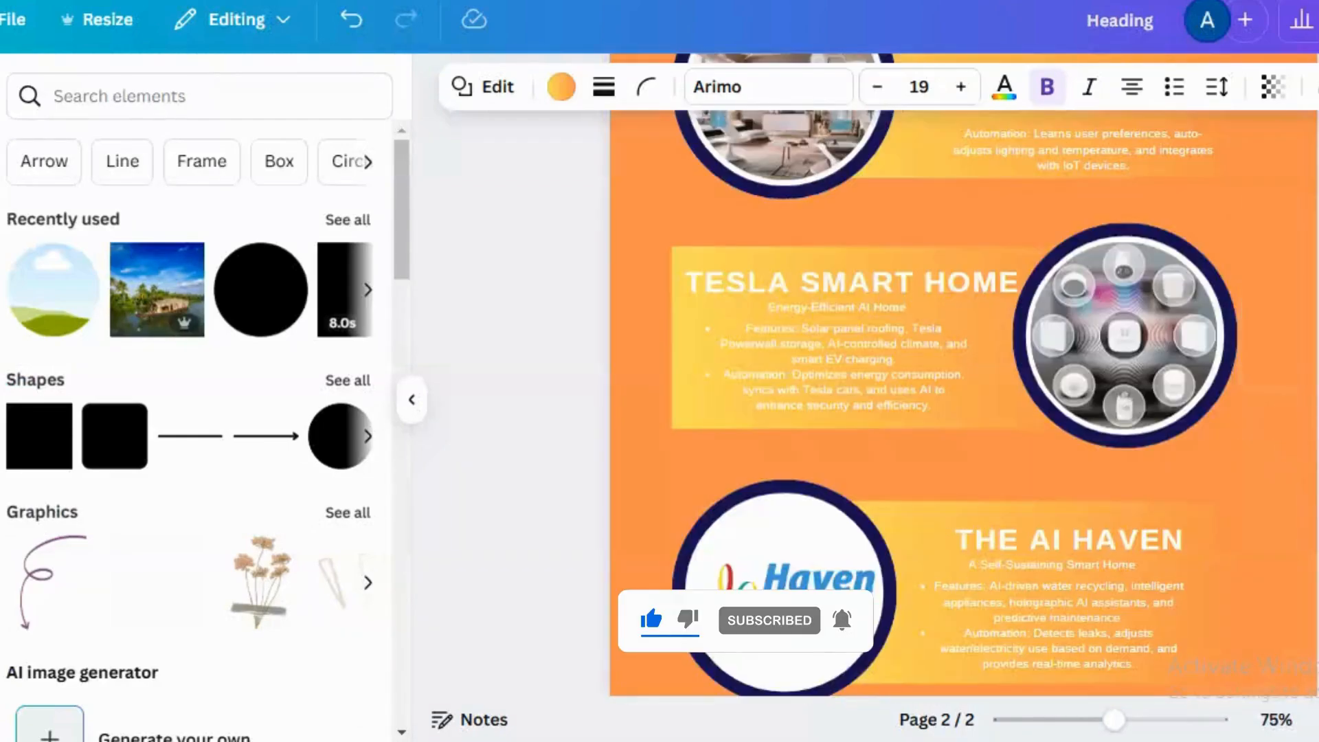
scroll(962, 406, "up", 10)
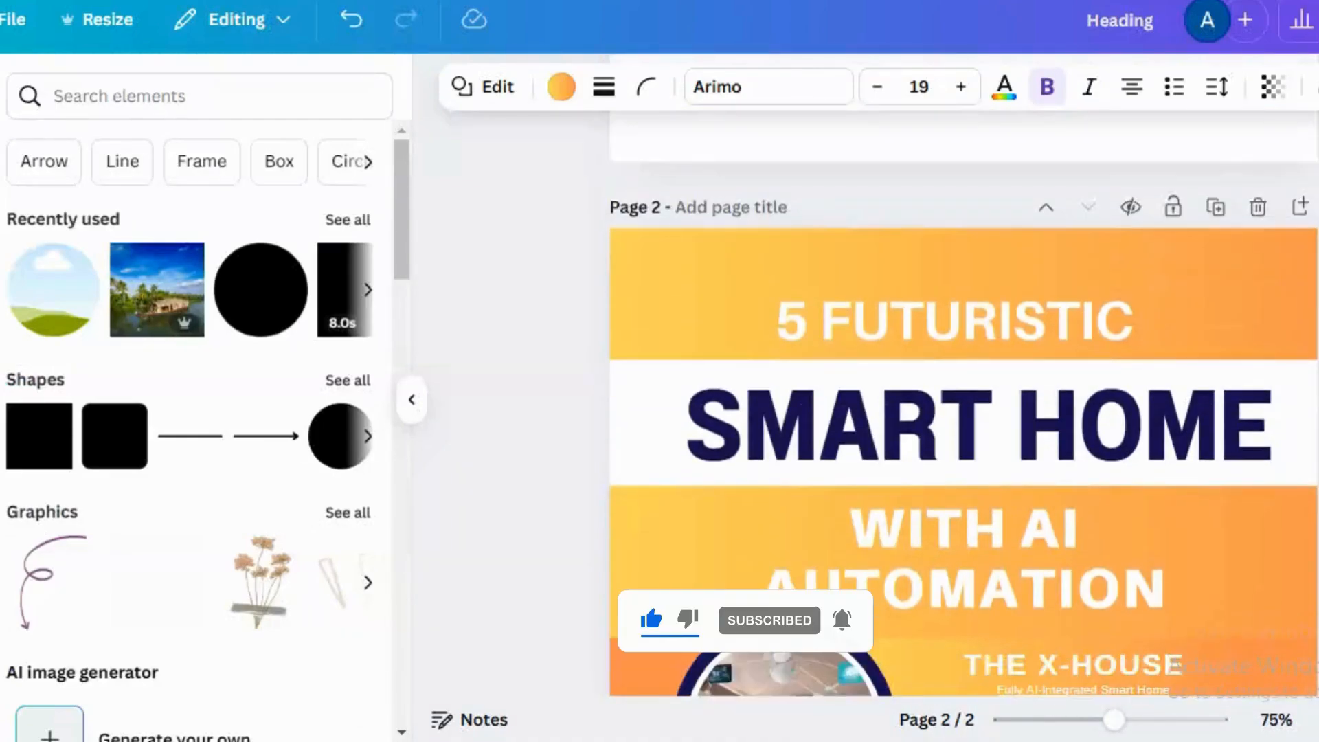
scroll(961, 405, "down", 8)
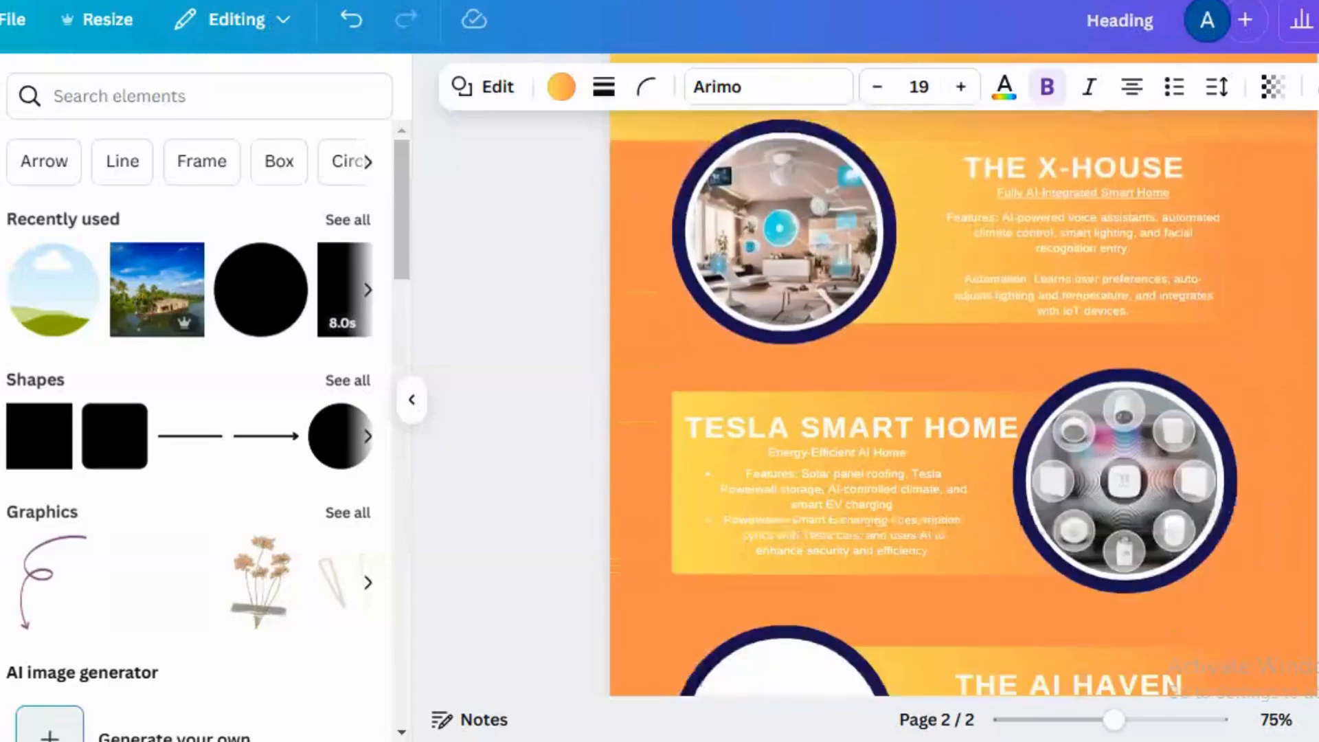
scroll(962, 405, "down", 10)
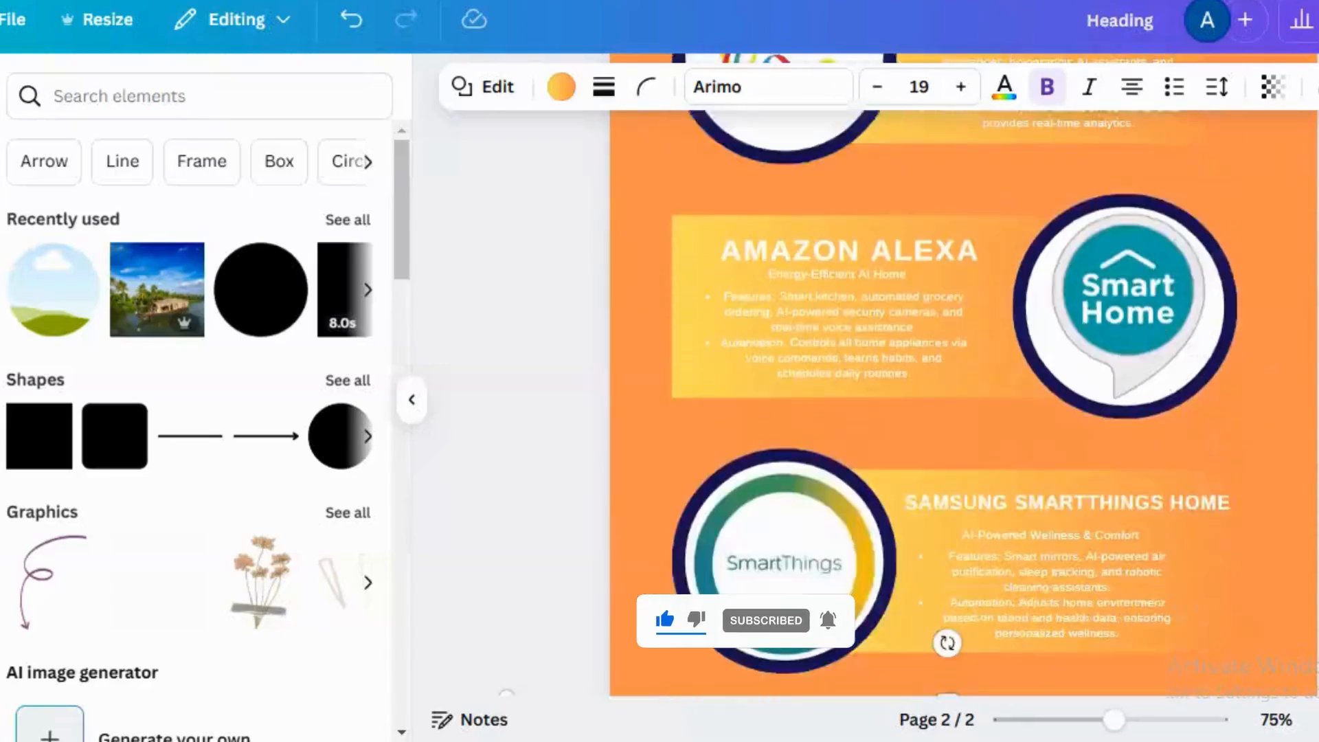
scroll(961, 405, "down", 2)
scroll(962, 405, "up", 2)
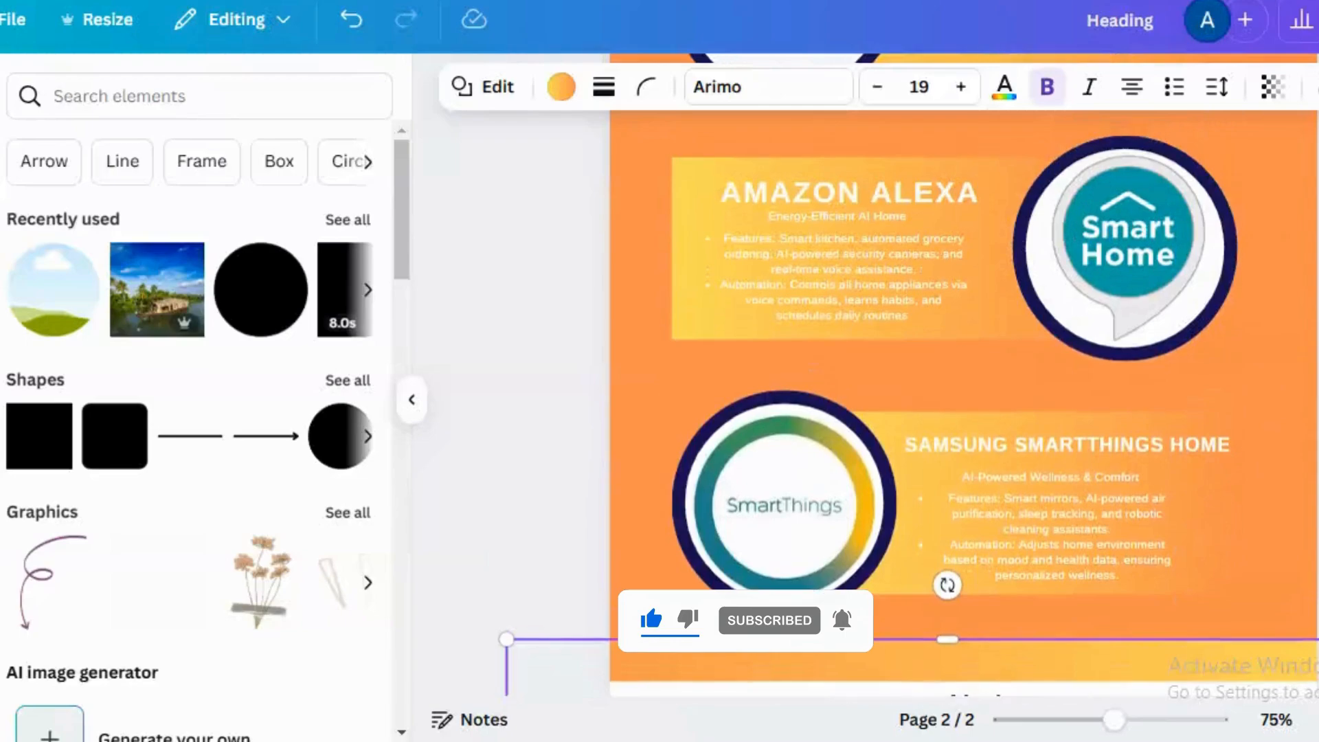
scroll(962, 405, "up", 3)
scroll(962, 406, "up", 6)
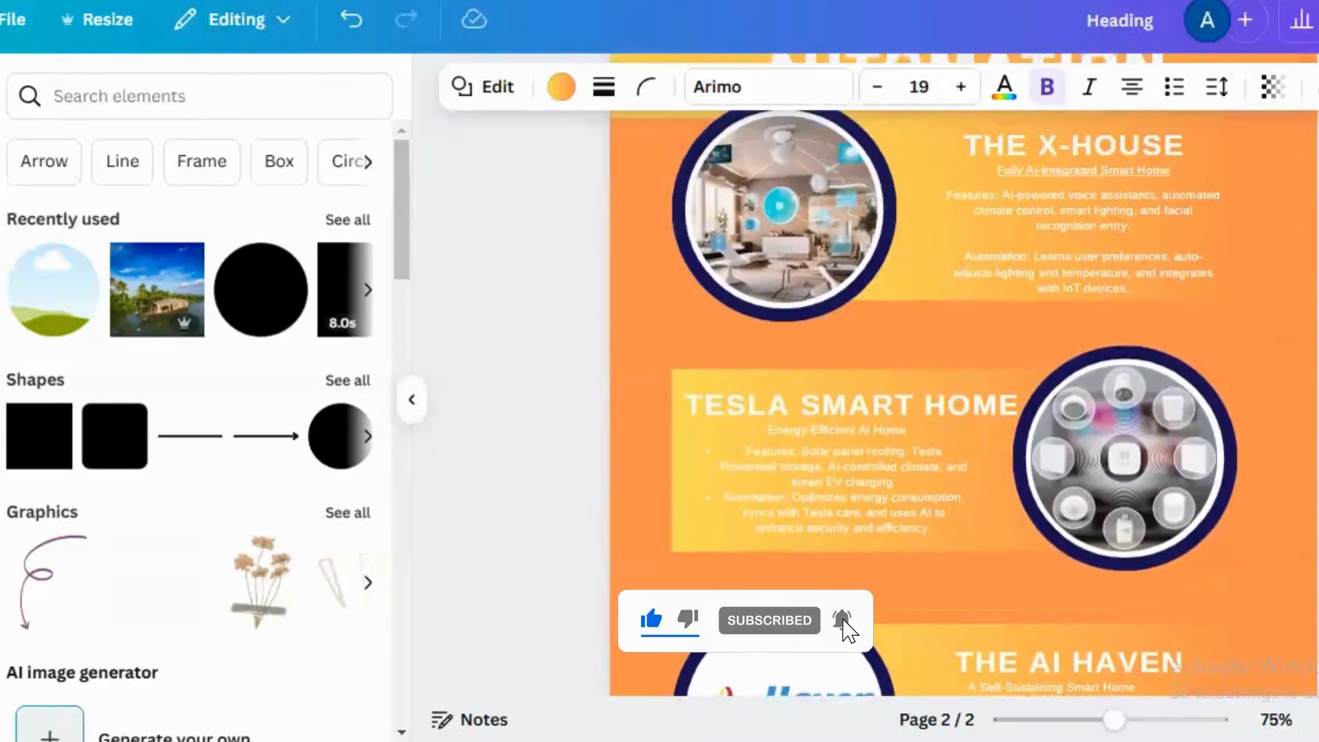
scroll(962, 405, "up", 6)
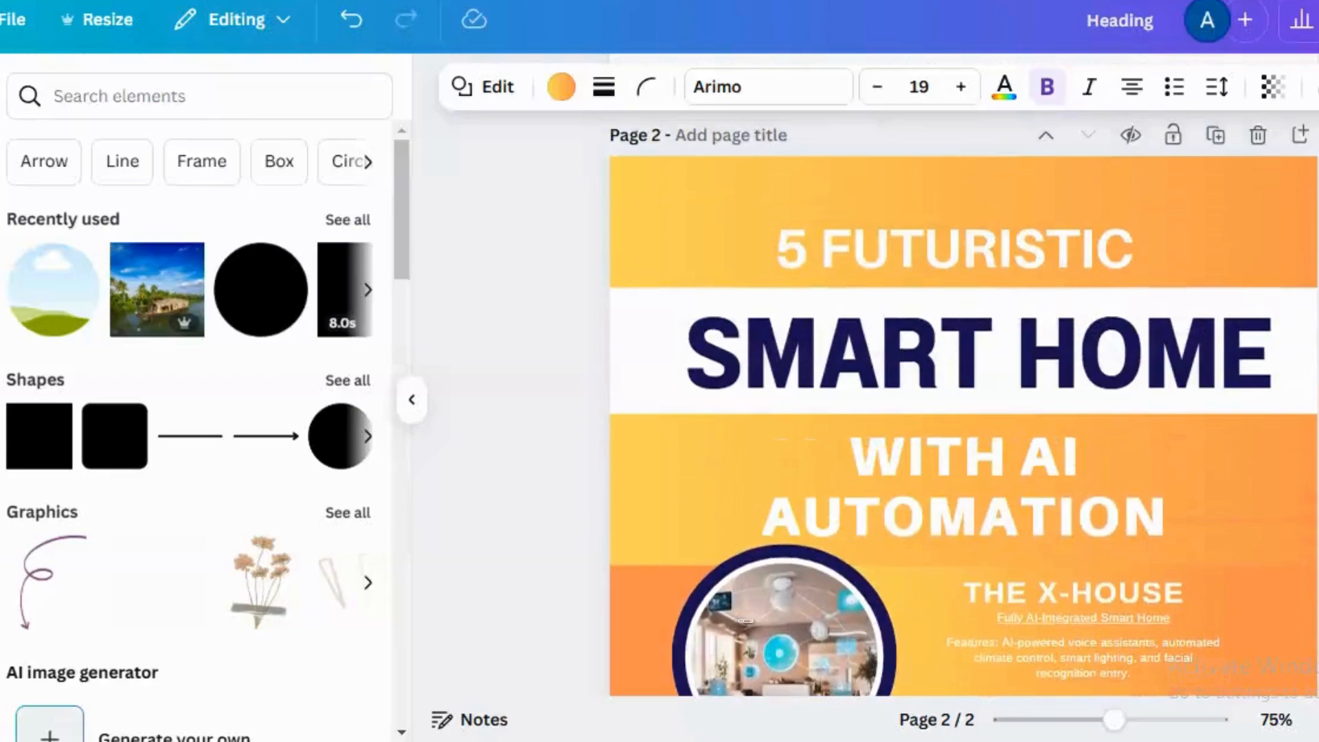
scroll(962, 405, "up", 3)
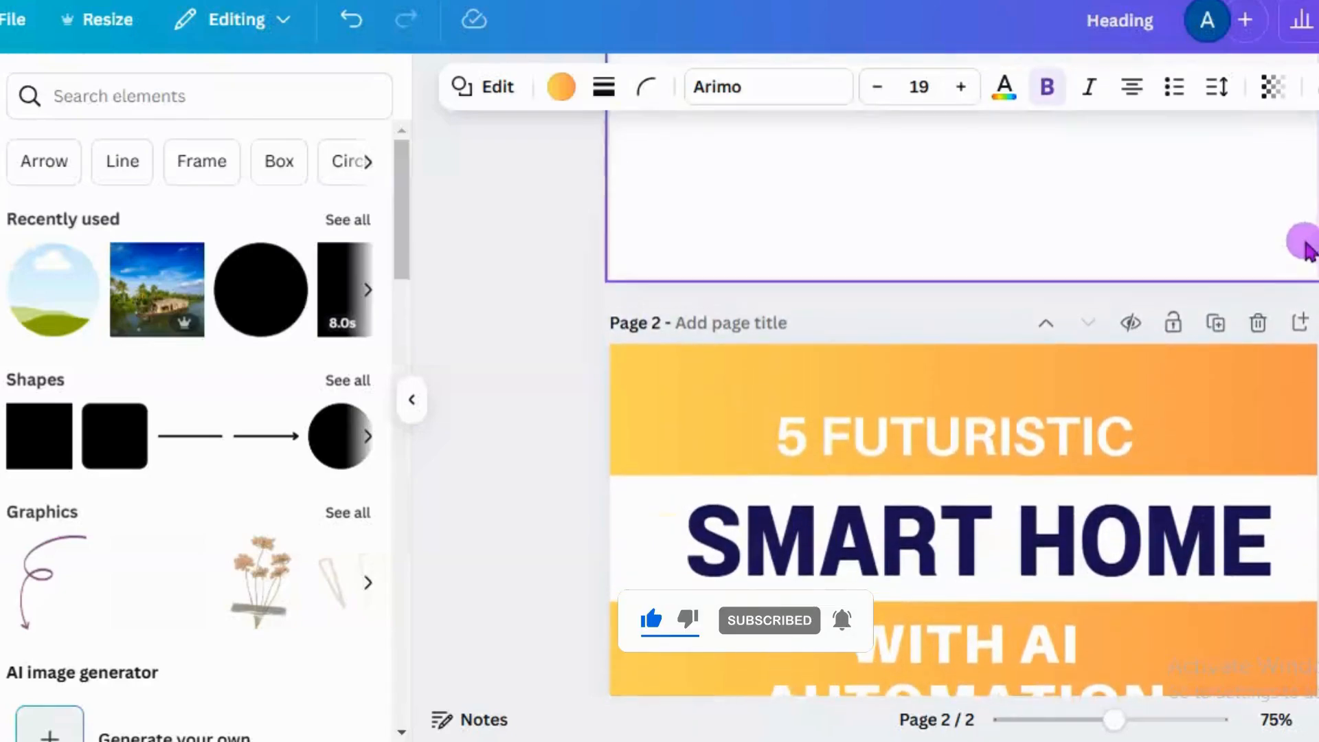